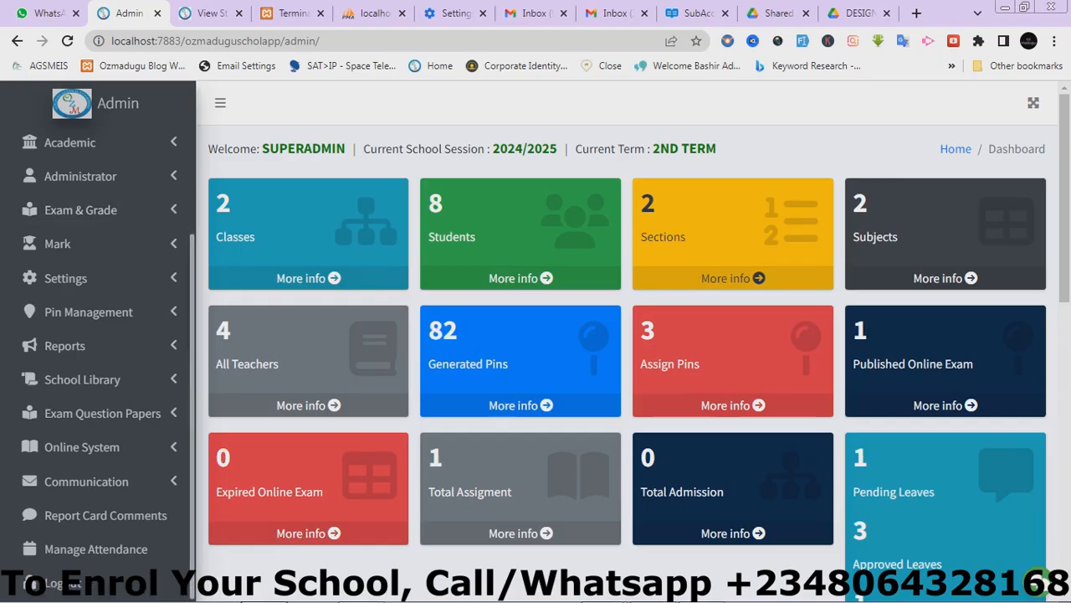
- Open the online lecture list and examine each lecture's title, publication status, video count and available activities
{"action": "left_click", "coordinate": [82, 447]}
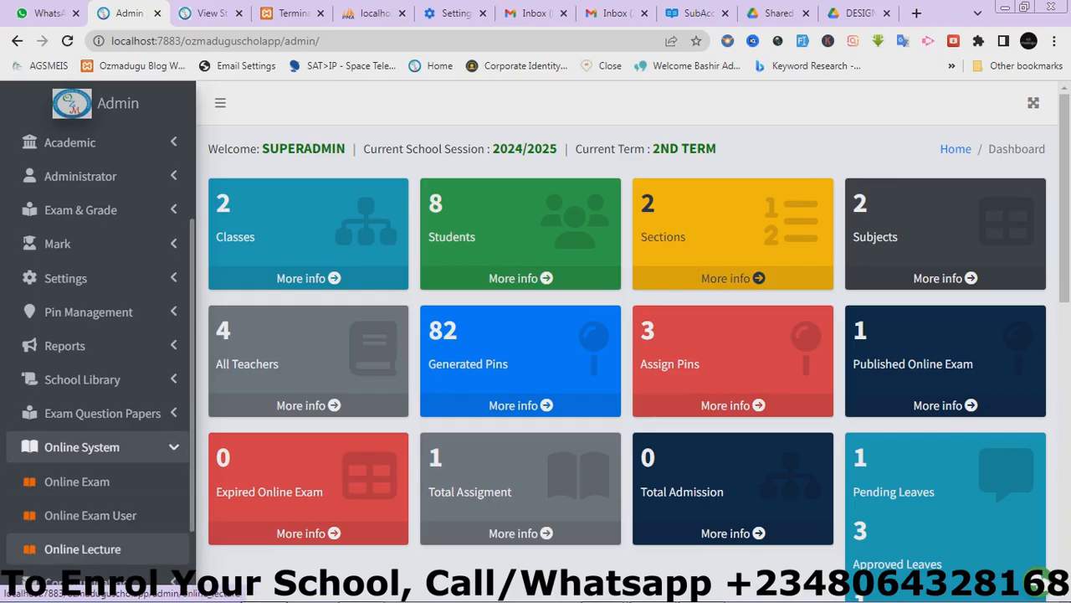
{"action": "left_click", "coordinate": [82, 549]}
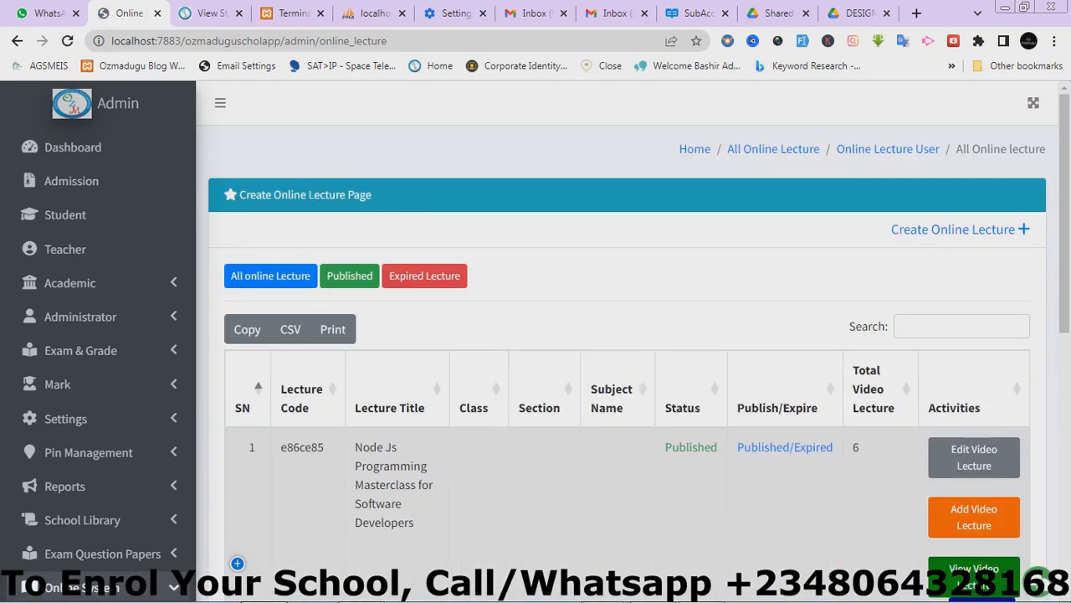
{"action": "scroll", "coordinate": [628, 335], "scroll_direction": "down", "scroll_amount": 5}
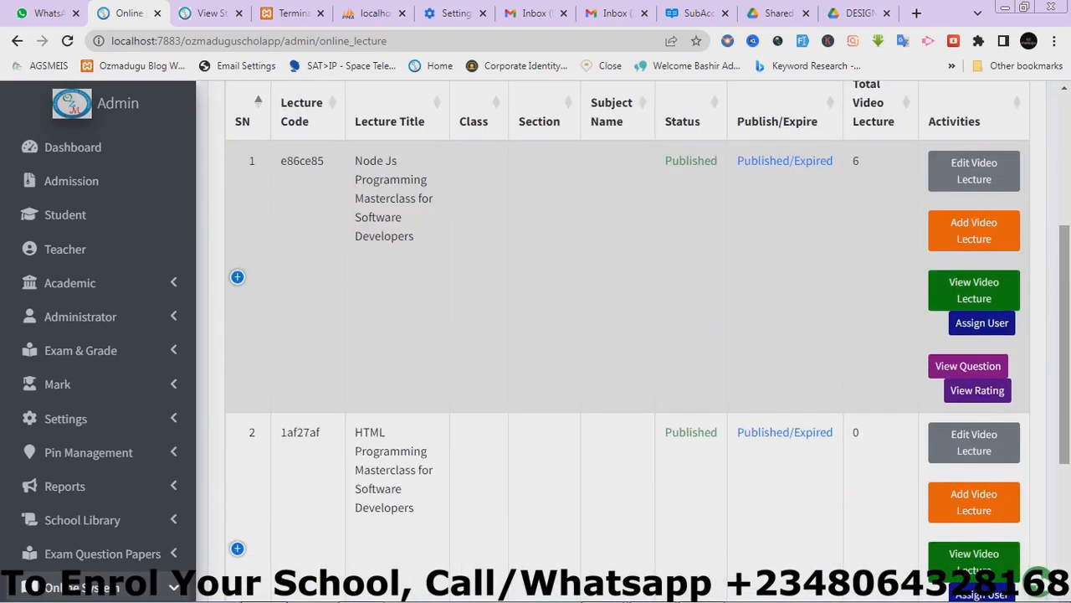
{"action": "scroll", "coordinate": [628, 335], "scroll_direction": "up", "scroll_amount": 5}
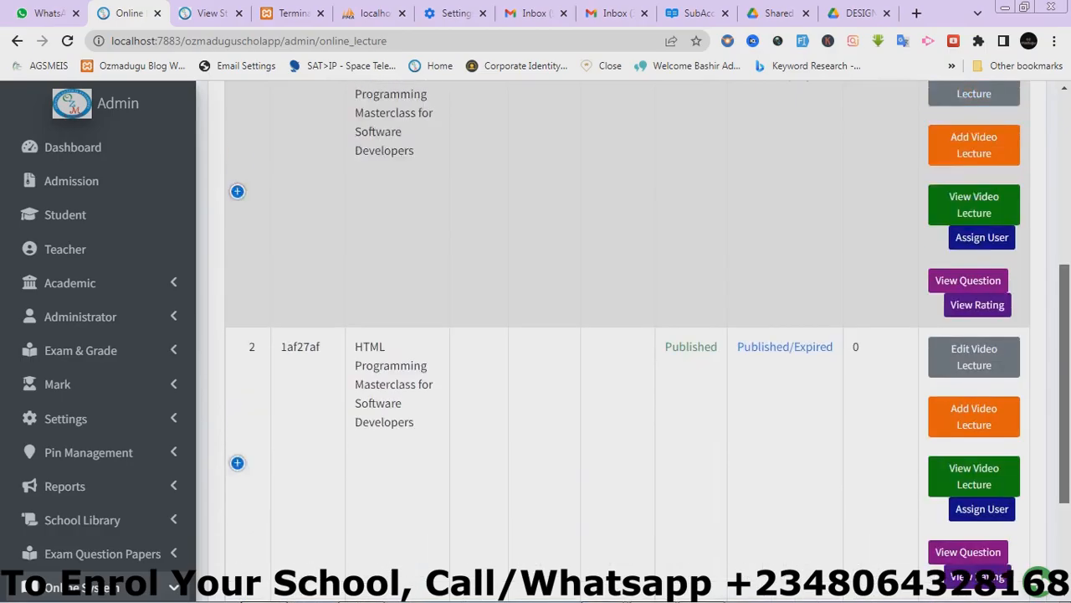
{"action": "scroll", "coordinate": [628, 335], "scroll_direction": "down", "scroll_amount": 1}
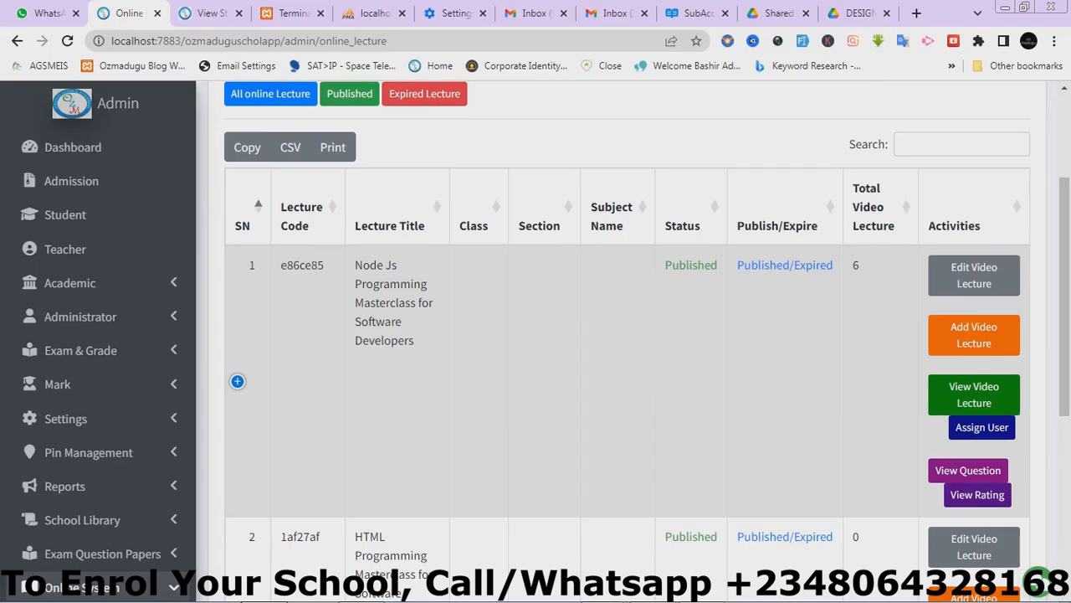
{"action": "scroll", "coordinate": [628, 335], "scroll_direction": "up", "scroll_amount": 2}
{"action": "scroll", "coordinate": [628, 335], "scroll_direction": "down", "scroll_amount": 1}
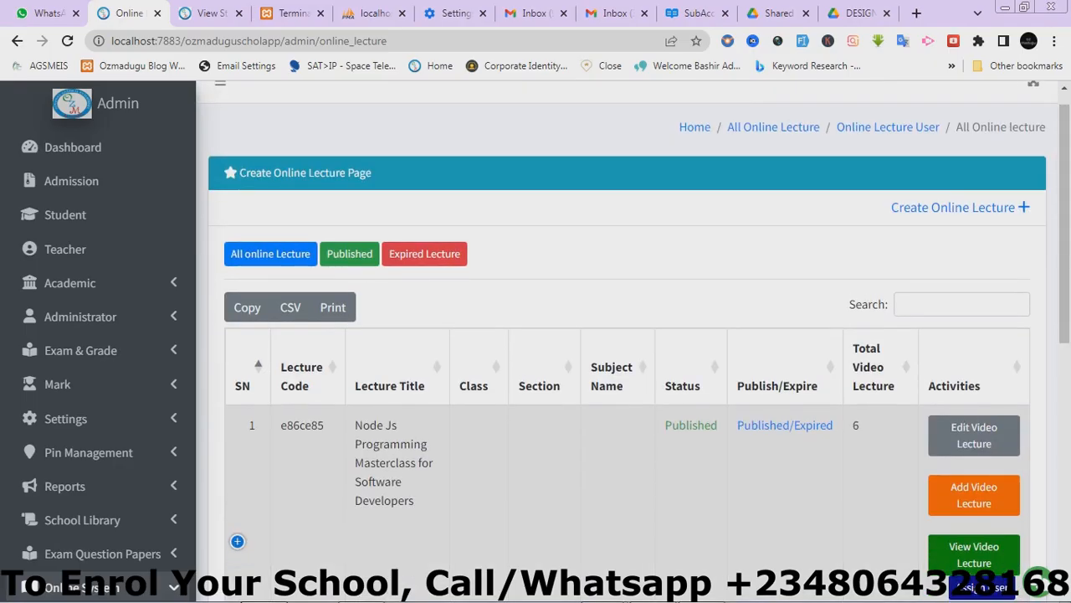
{"action": "scroll", "coordinate": [628, 334], "scroll_direction": "down", "scroll_amount": 2}
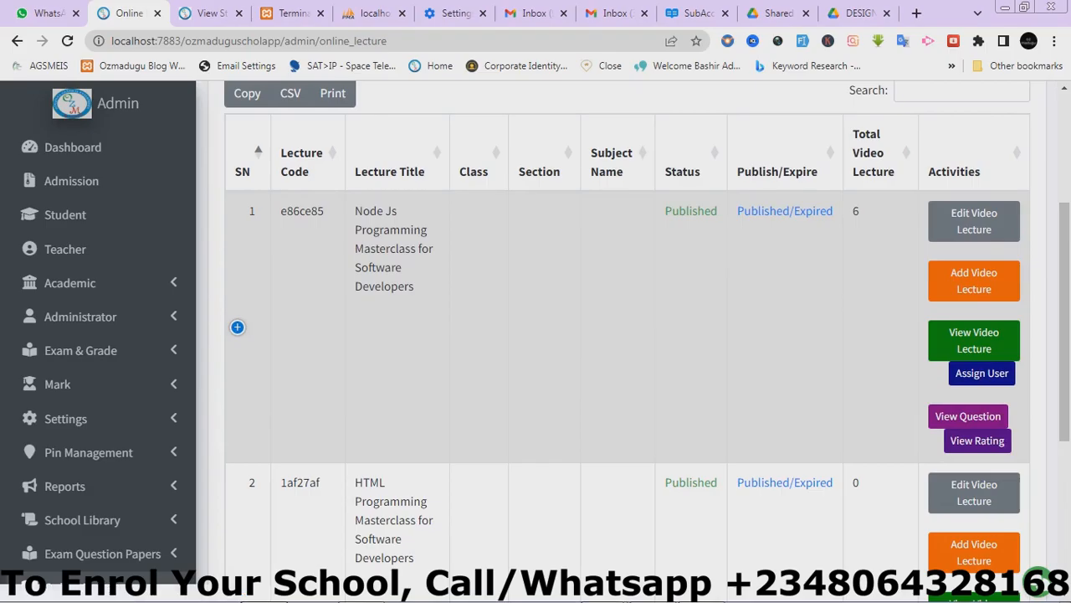
- View the video lectures of the Node Js Programming Masterclass and examine their titles, links and content descriptions
{"action": "left_click", "coordinate": [975, 340]}
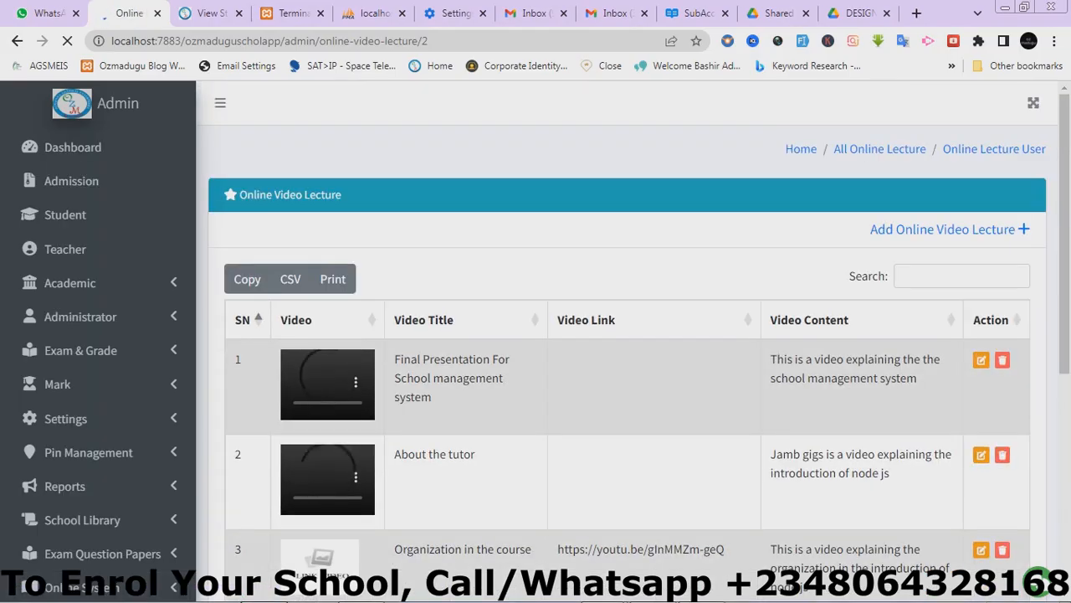
{"action": "scroll", "coordinate": [627, 334], "scroll_direction": "down", "scroll_amount": 3}
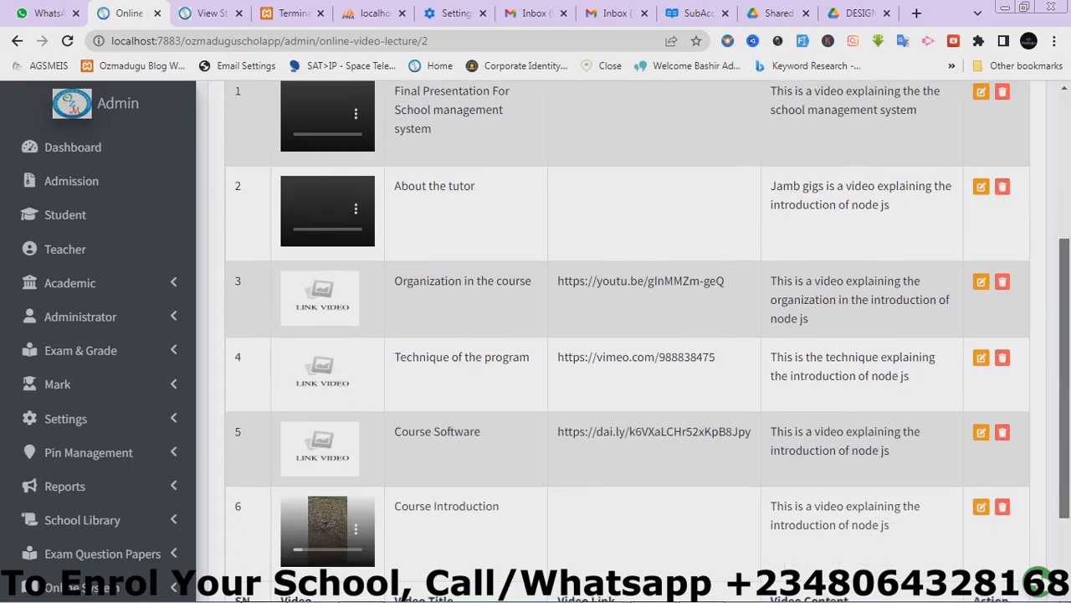
{"action": "scroll", "coordinate": [627, 335], "scroll_direction": "down", "scroll_amount": 1}
{"action": "scroll", "coordinate": [627, 334], "scroll_direction": "up", "scroll_amount": 2}
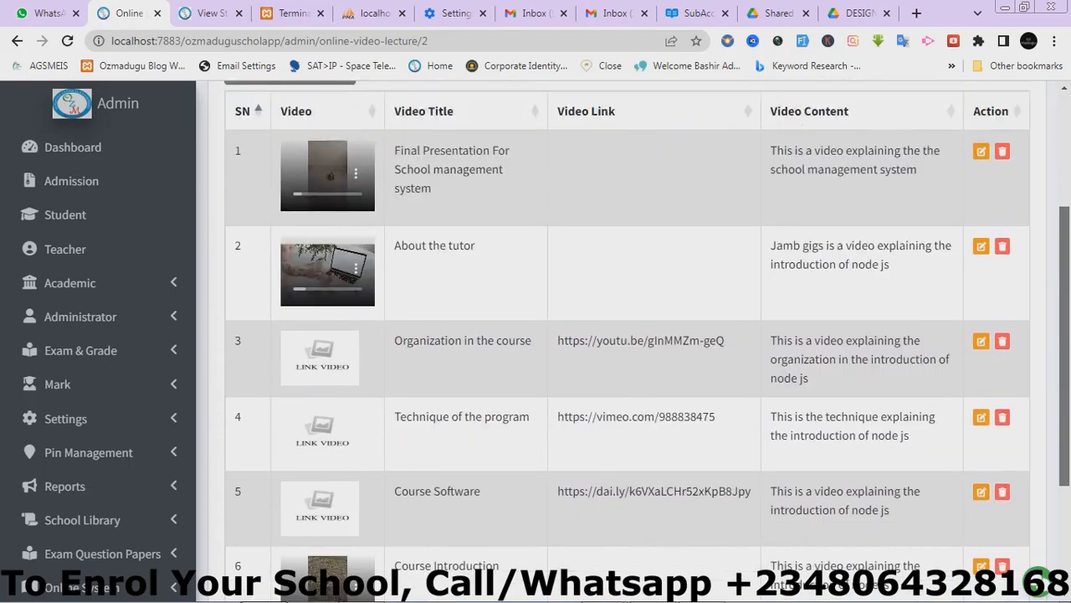
{"action": "scroll", "coordinate": [627, 335], "scroll_direction": "down", "scroll_amount": 1}
{"action": "scroll", "coordinate": [627, 335], "scroll_direction": "up", "scroll_amount": 2}
{"action": "scroll", "coordinate": [627, 335], "scroll_direction": "down", "scroll_amount": 2}
{"action": "scroll", "coordinate": [628, 335], "scroll_direction": "up", "scroll_amount": 3}
{"action": "scroll", "coordinate": [628, 335], "scroll_direction": "down", "scroll_amount": 5}
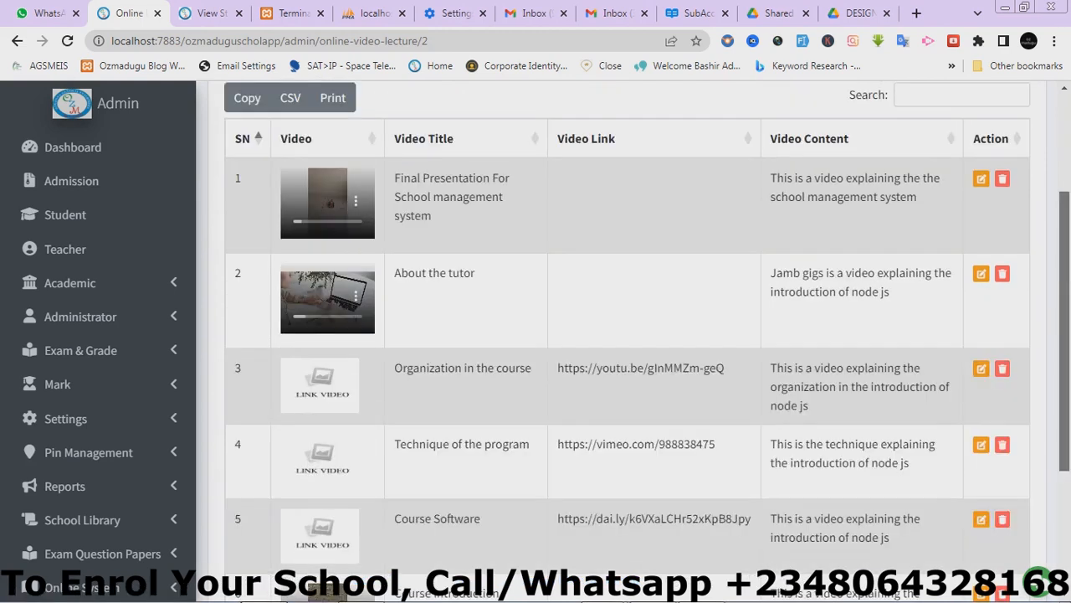
{"action": "scroll", "coordinate": [628, 334], "scroll_direction": "up", "scroll_amount": 3}
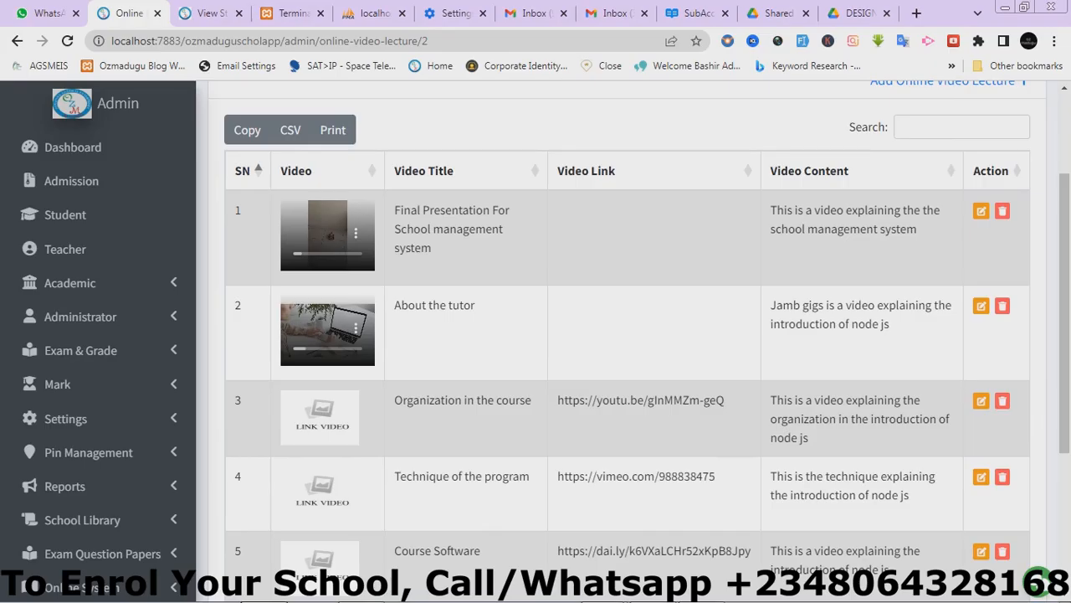
{"action": "scroll", "coordinate": [640, 341], "scroll_direction": "up", "scroll_amount": 1}
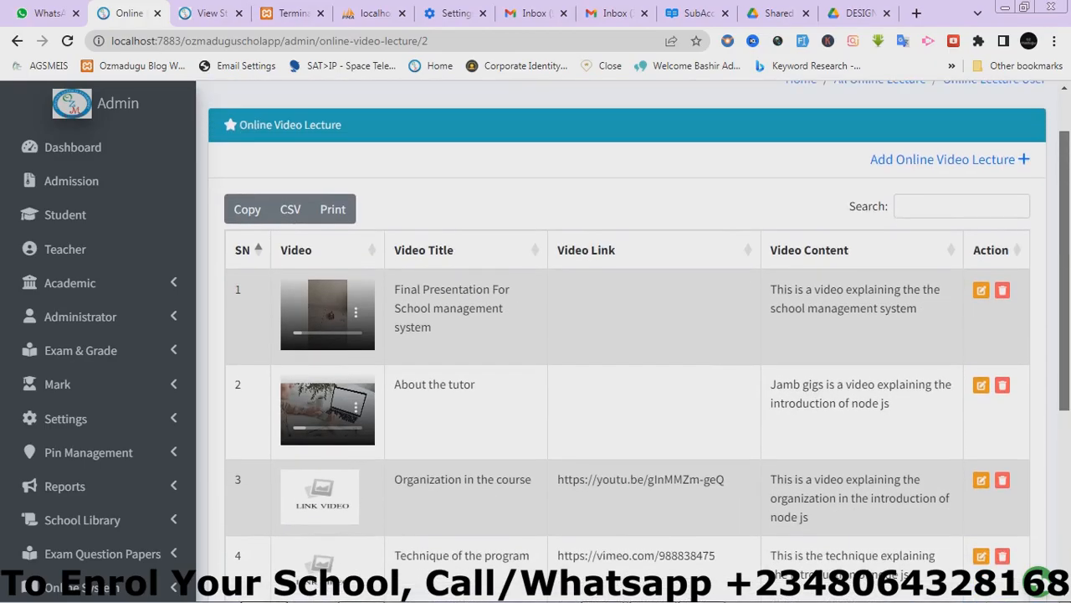
{"action": "scroll", "coordinate": [639, 341], "scroll_direction": "up", "scroll_amount": 1}
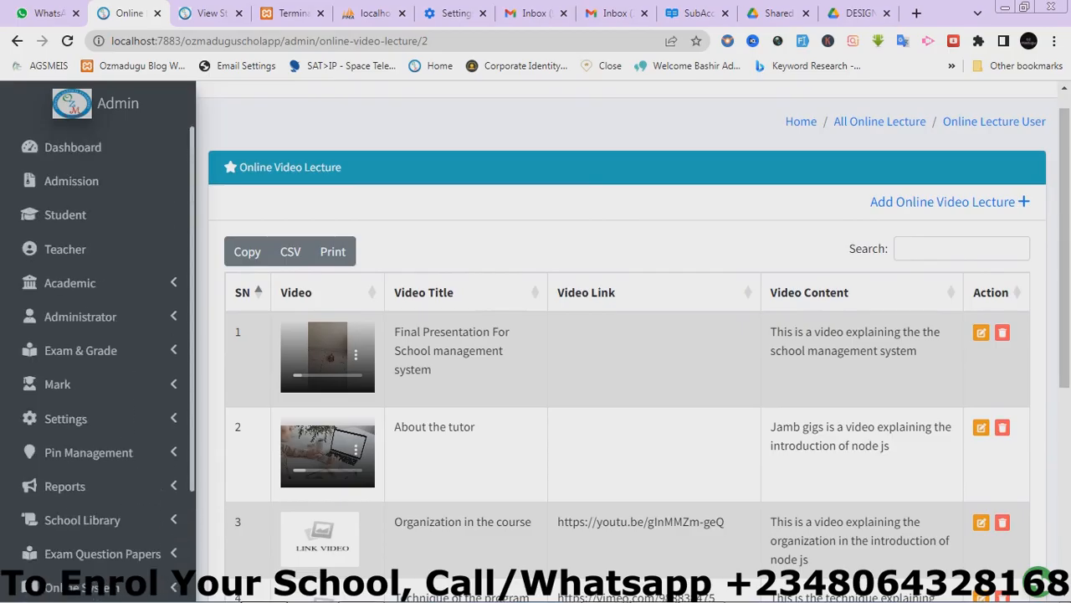
- Open the academic assignment list and inspect the extra details and activities of the English Language Assignment
{"action": "scroll", "coordinate": [98, 335], "scroll_direction": "down", "scroll_amount": 3}
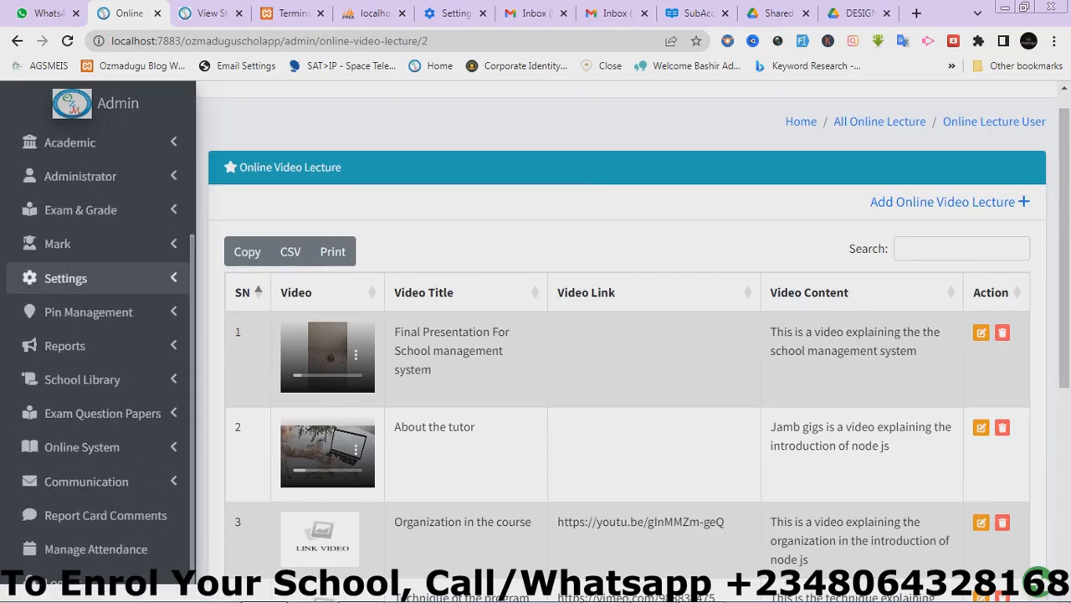
{"action": "left_click", "coordinate": [76, 144]}
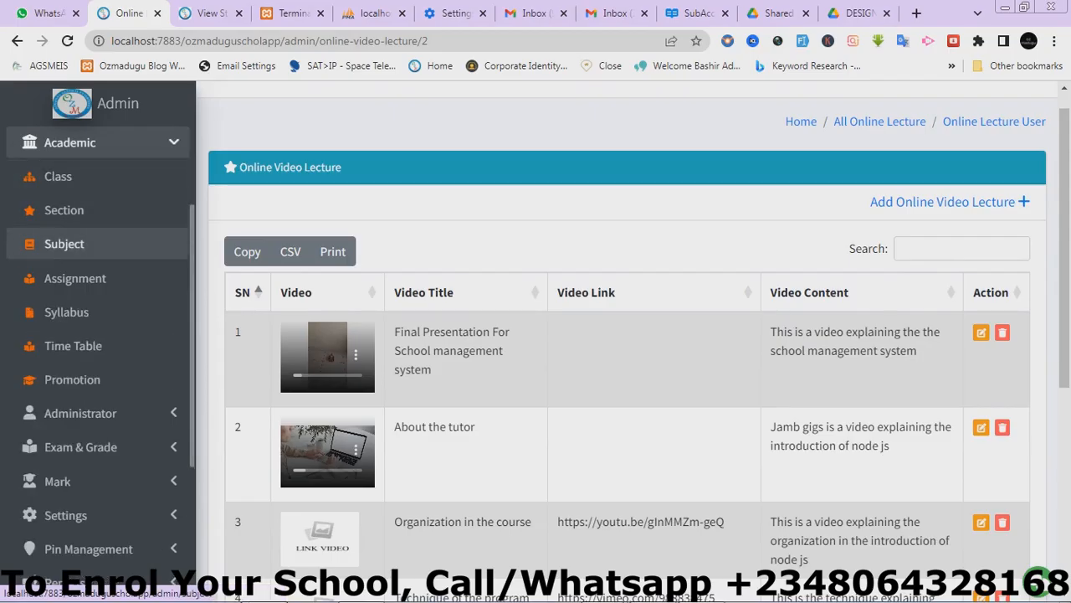
{"action": "left_click", "coordinate": [75, 277]}
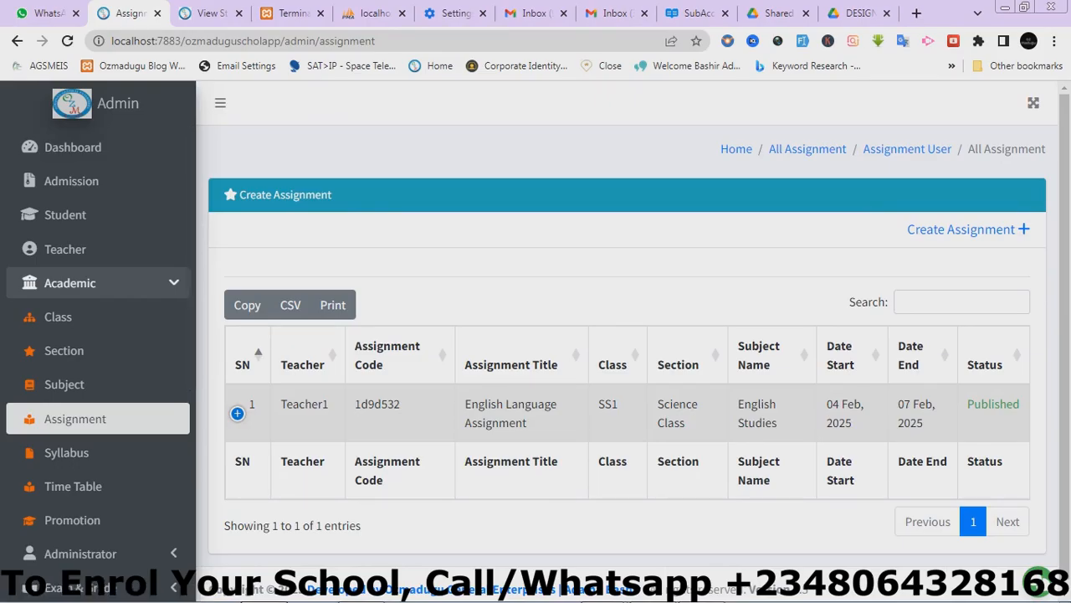
{"action": "left_click", "coordinate": [237, 413]}
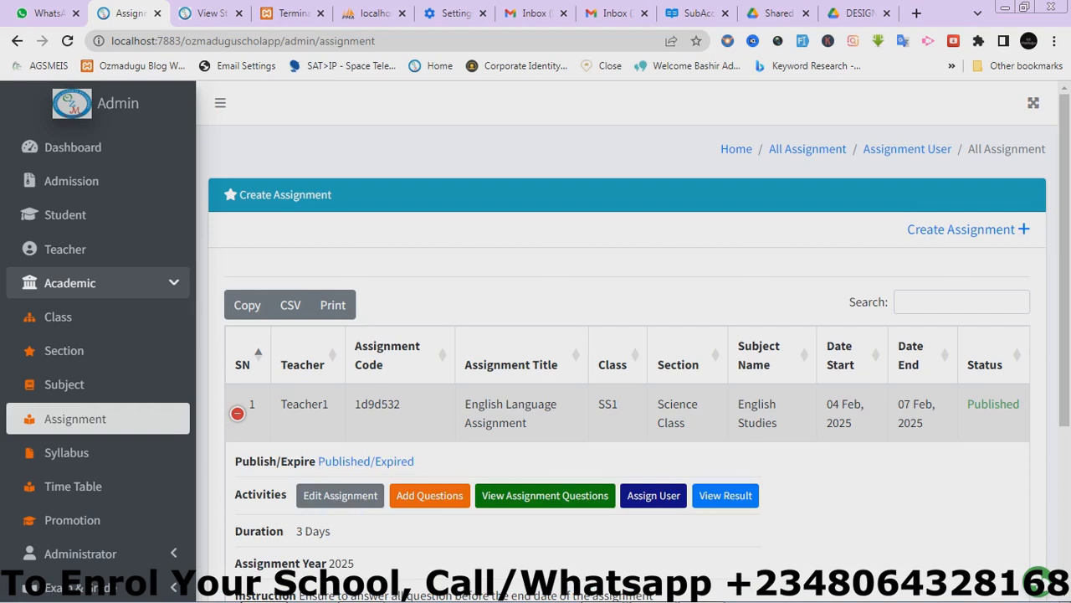
{"action": "left_click", "coordinate": [237, 413]}
{"action": "left_click", "coordinate": [969, 229]}
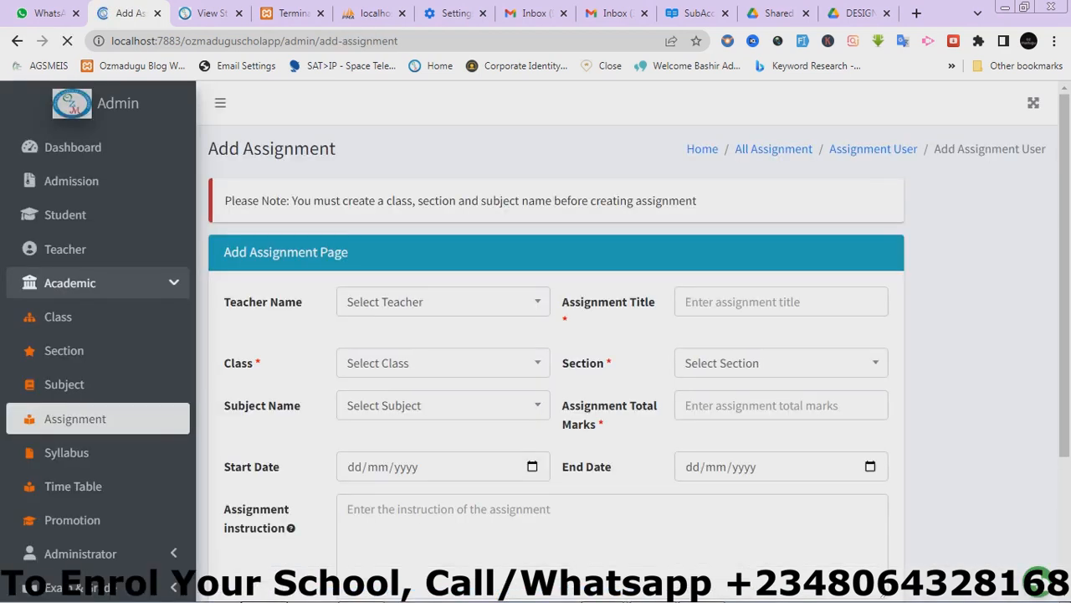
{"action": "left_click", "coordinate": [443, 302]}
{"action": "left_click", "coordinate": [443, 391]}
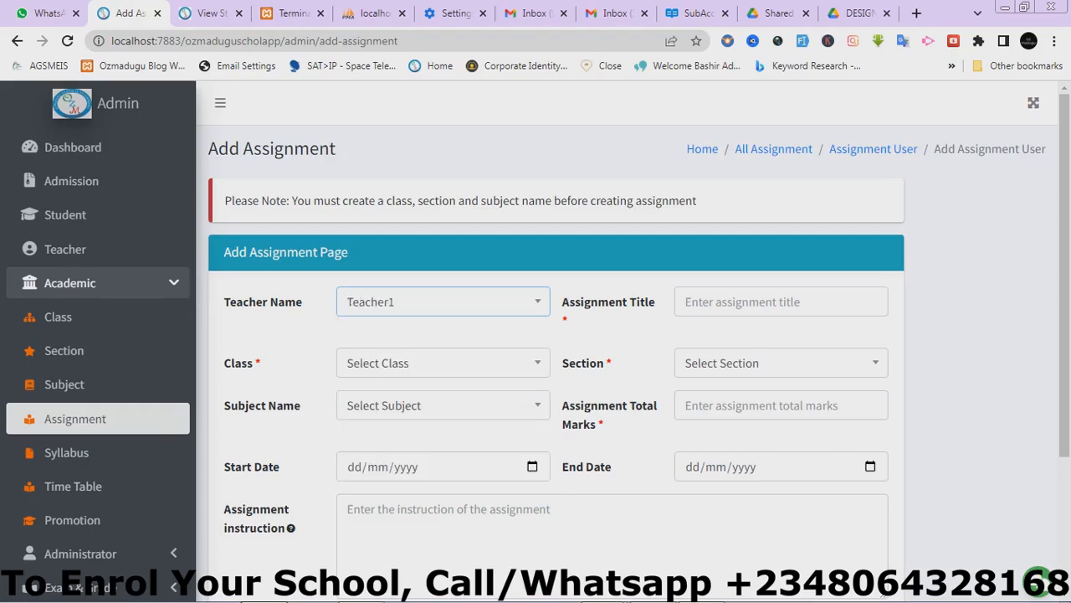
{"action": "left_click", "coordinate": [443, 363]}
{"action": "left_click", "coordinate": [442, 453]}
{"action": "left_click", "coordinate": [781, 364]}
{"action": "left_click", "coordinate": [781, 452]}
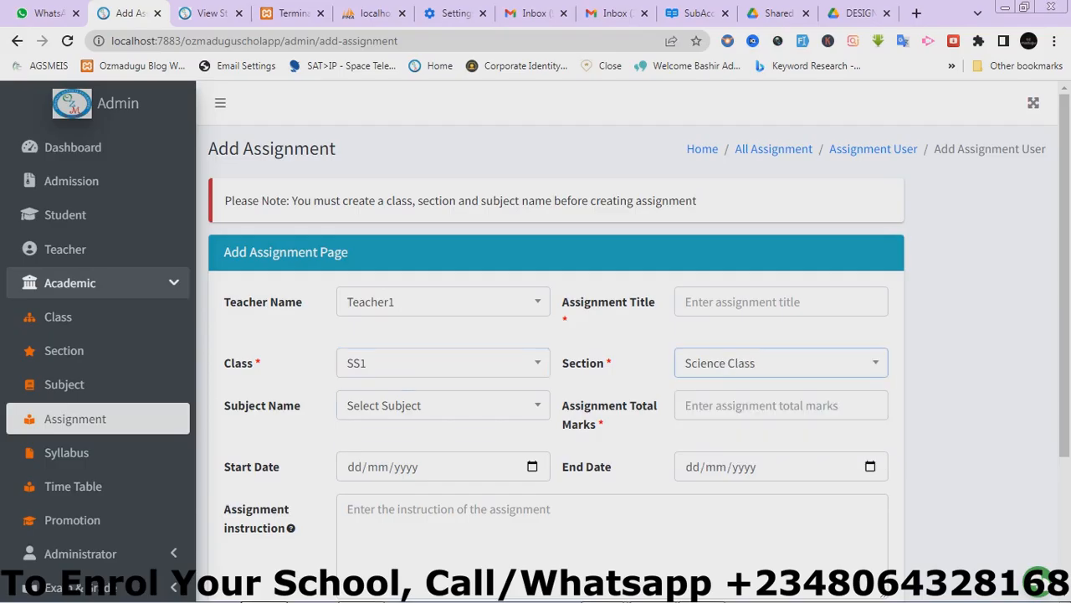
{"action": "left_click", "coordinate": [443, 405]}
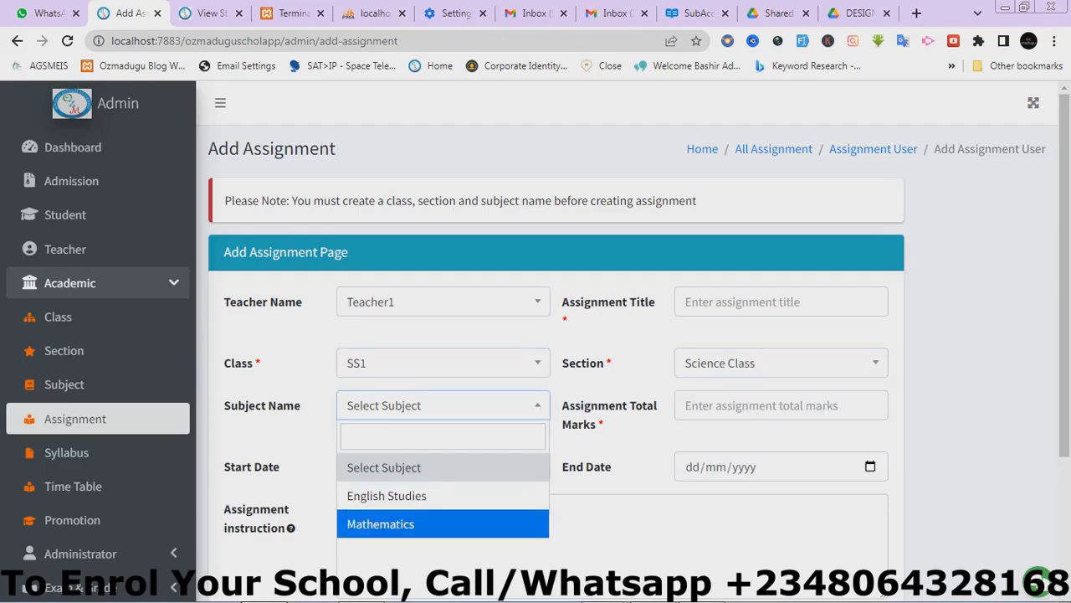
{"action": "key", "text": "Return"}
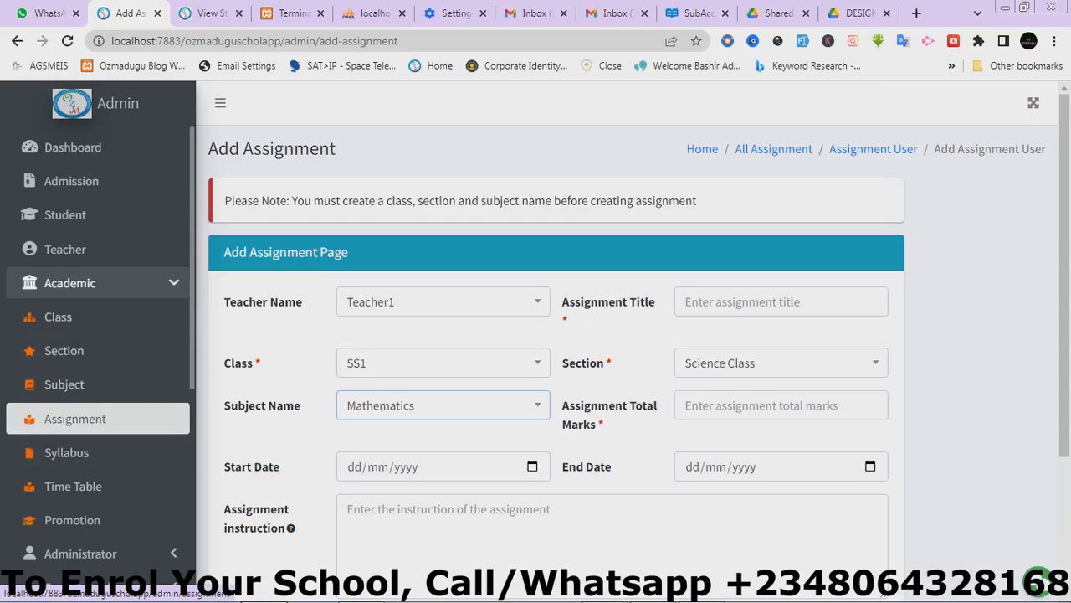
- Open the assignment user list and delete every student's English Language Assignment entry together with its result
{"action": "left_click", "coordinate": [773, 149]}
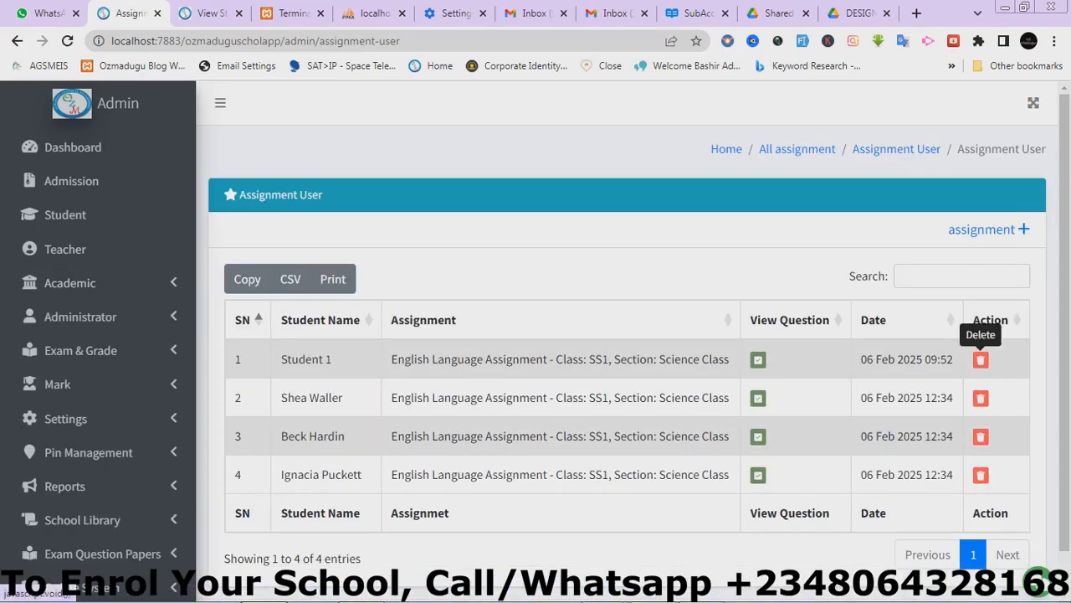
{"action": "left_click", "coordinate": [981, 359]}
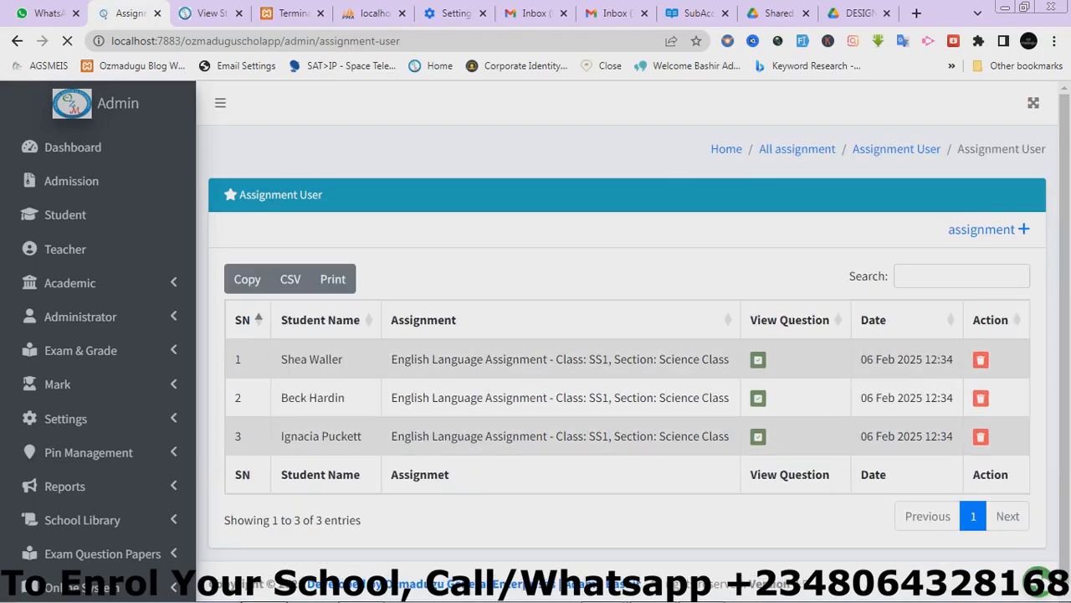
{"action": "left_click", "coordinate": [980, 359]}
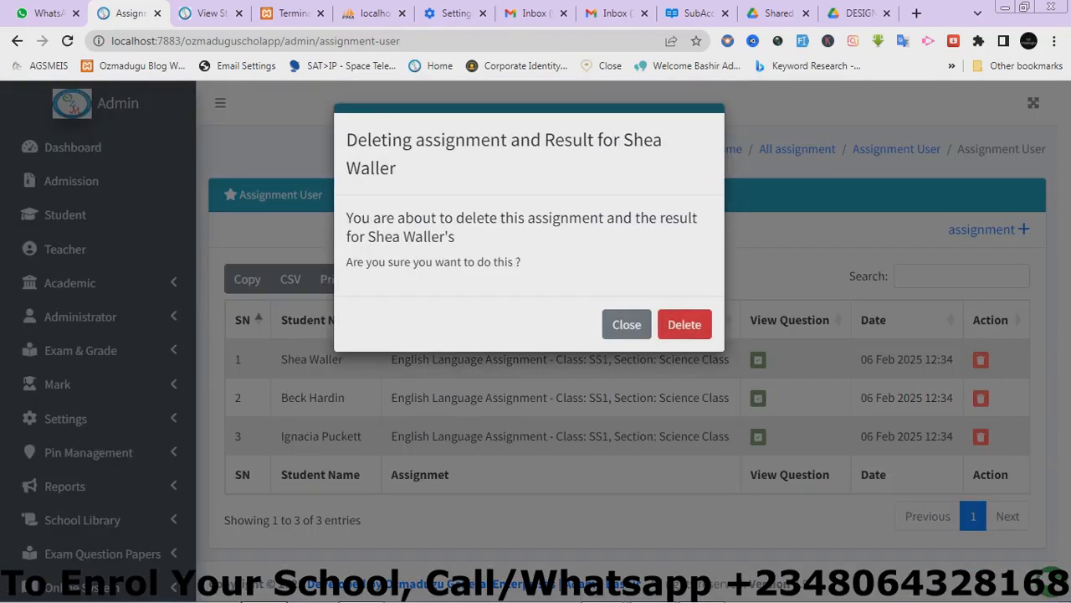
{"action": "left_click", "coordinate": [684, 320]}
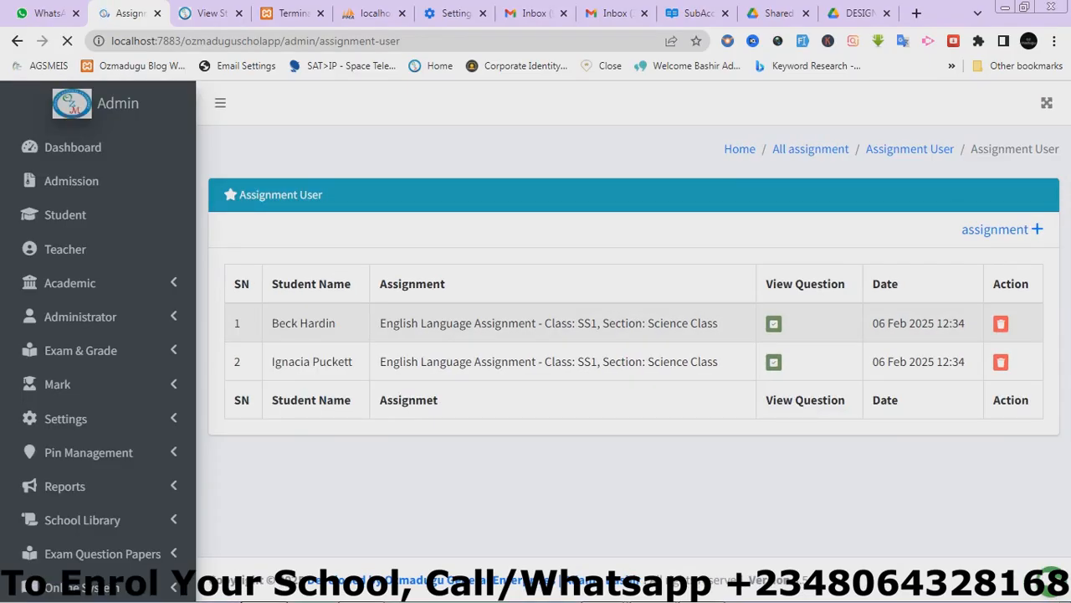
{"action": "left_click", "coordinate": [993, 359]}
{"action": "left_click", "coordinate": [691, 325]}
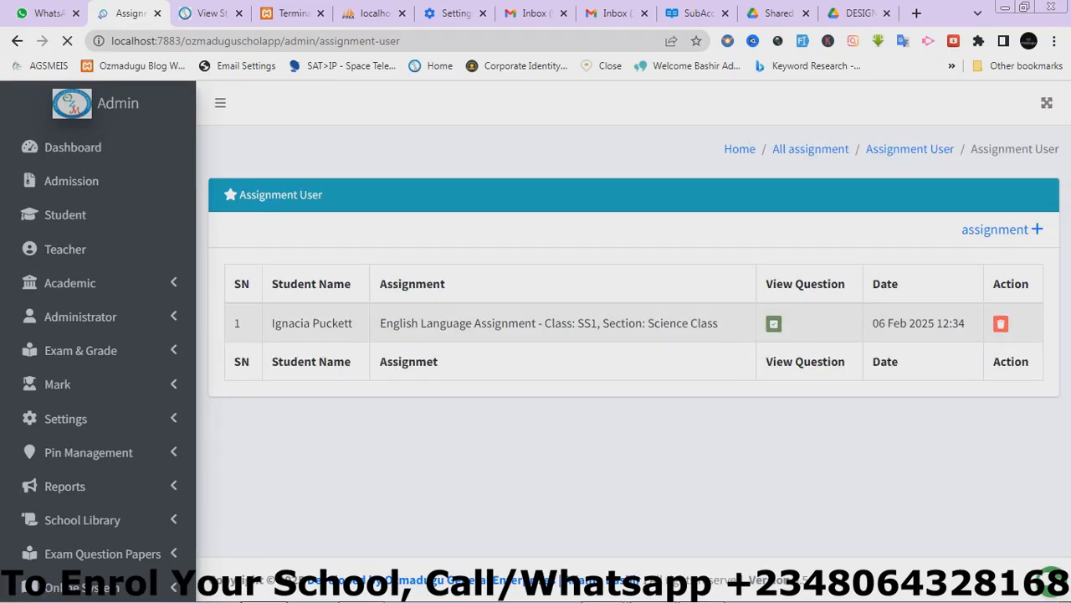
{"action": "left_click", "coordinate": [992, 360]}
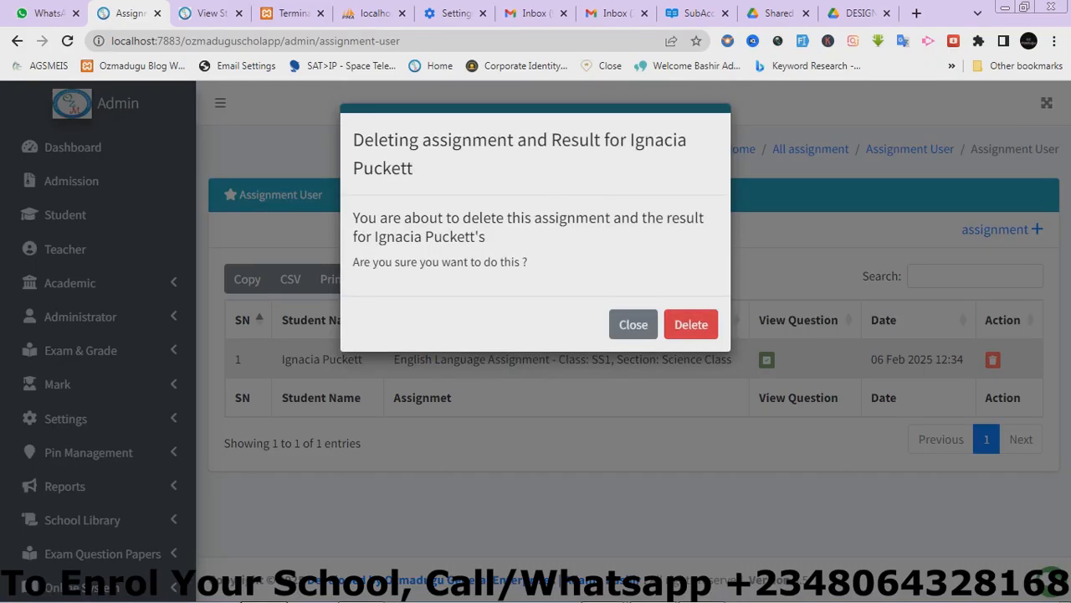
{"action": "left_click", "coordinate": [691, 324]}
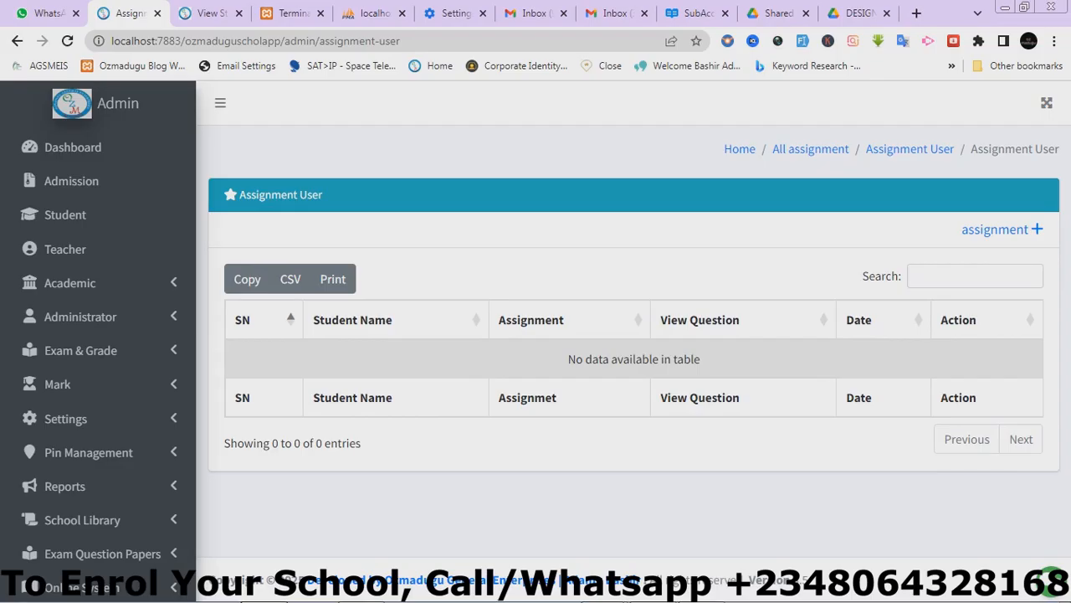
- Start a new assignment from the assignment list and choose Teacher1 as its teacher
{"action": "left_click", "coordinate": [1002, 229]}
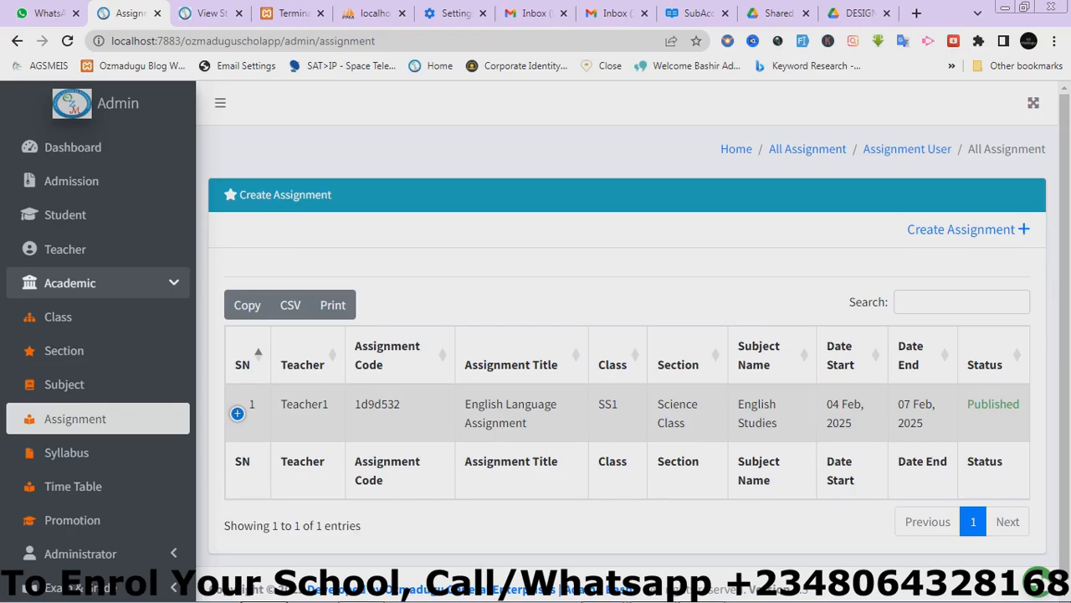
{"action": "left_click", "coordinate": [969, 229]}
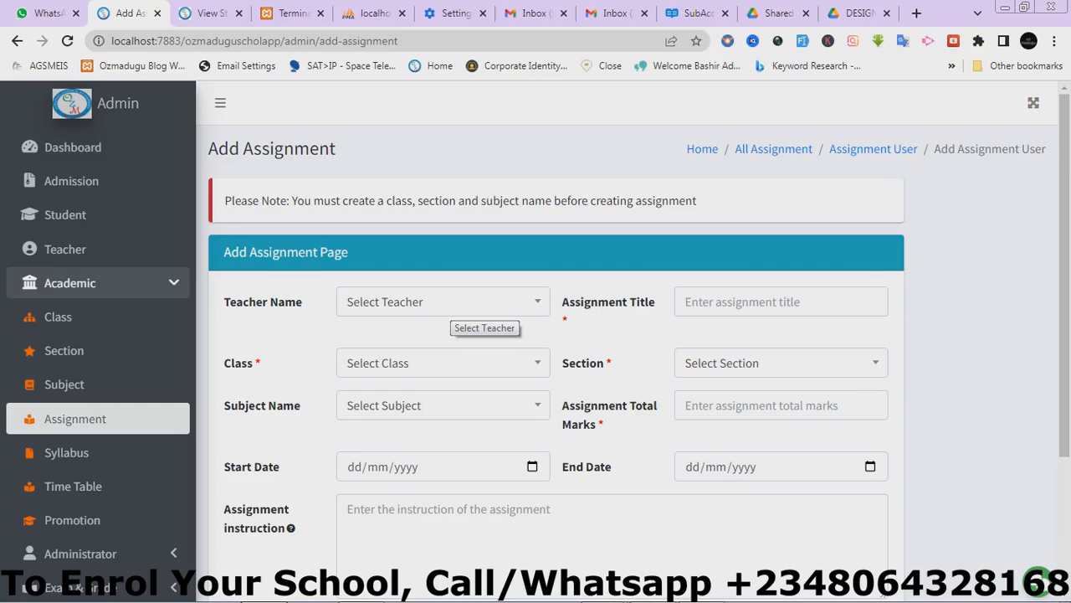
{"action": "left_click", "coordinate": [469, 310]}
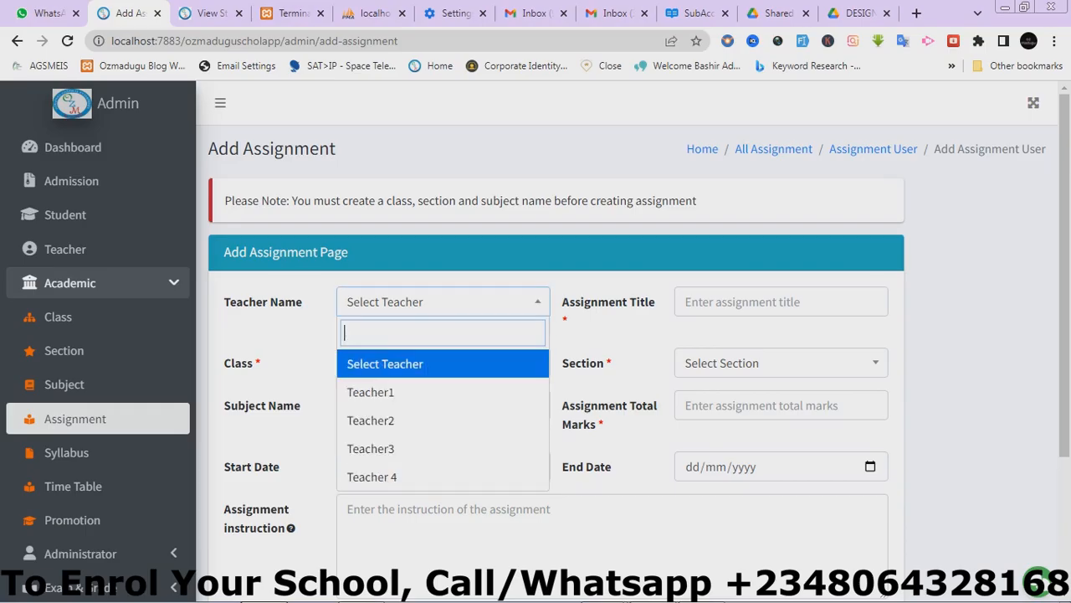
{"action": "left_click", "coordinate": [372, 390]}
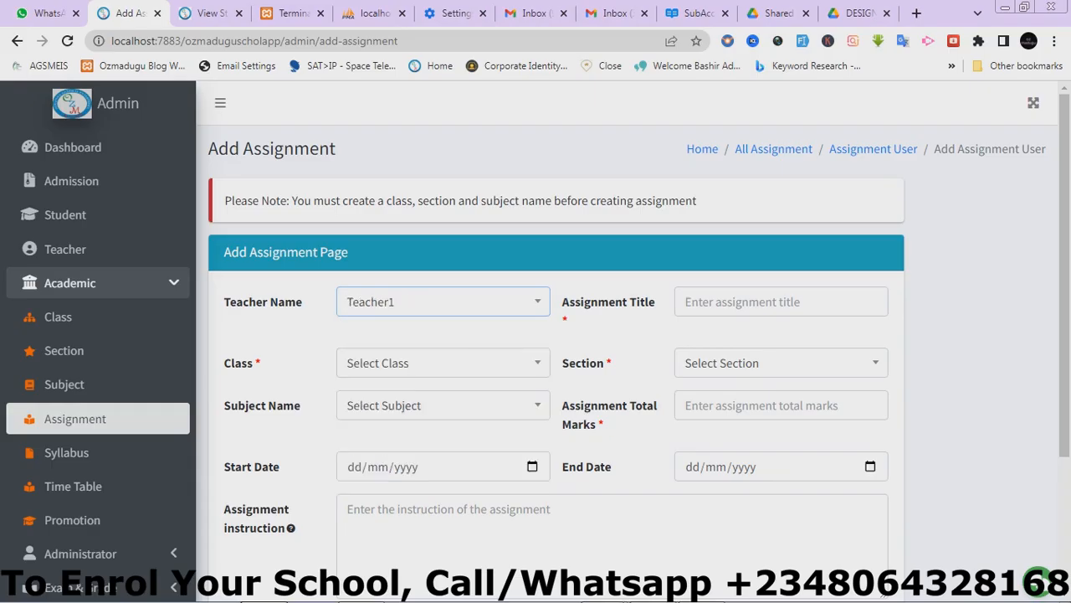
{"action": "left_click", "coordinate": [753, 302]}
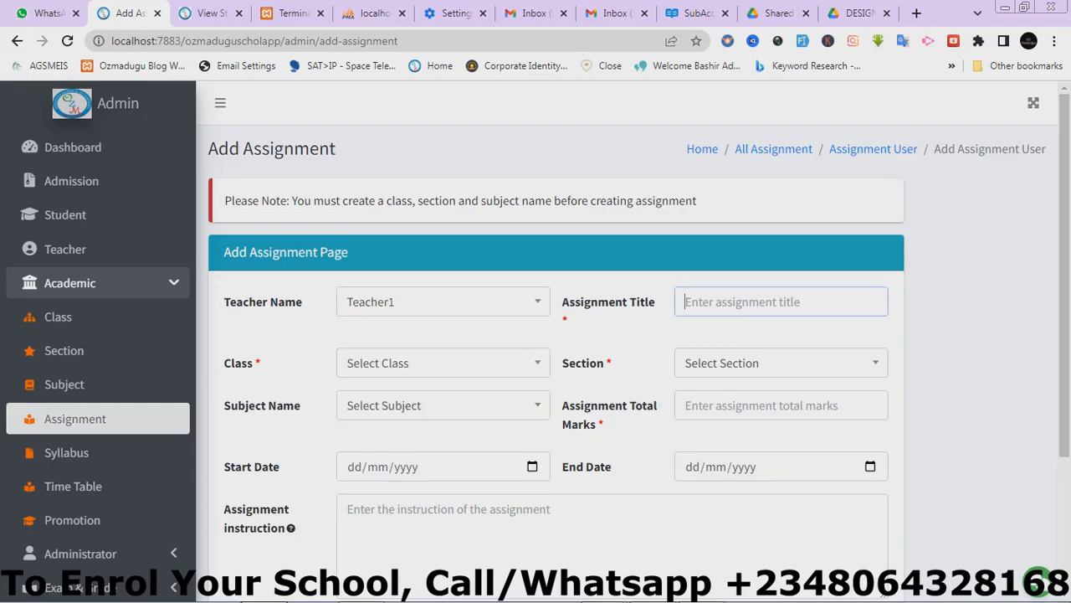
- Try class SS1 with section Science Class, view the subjects offered, and reset the class selection
{"action": "left_click", "coordinate": [443, 362]}
{"action": "left_click", "coordinate": [377, 452]}
{"action": "left_click", "coordinate": [781, 362]}
{"action": "left_click", "coordinate": [720, 452]}
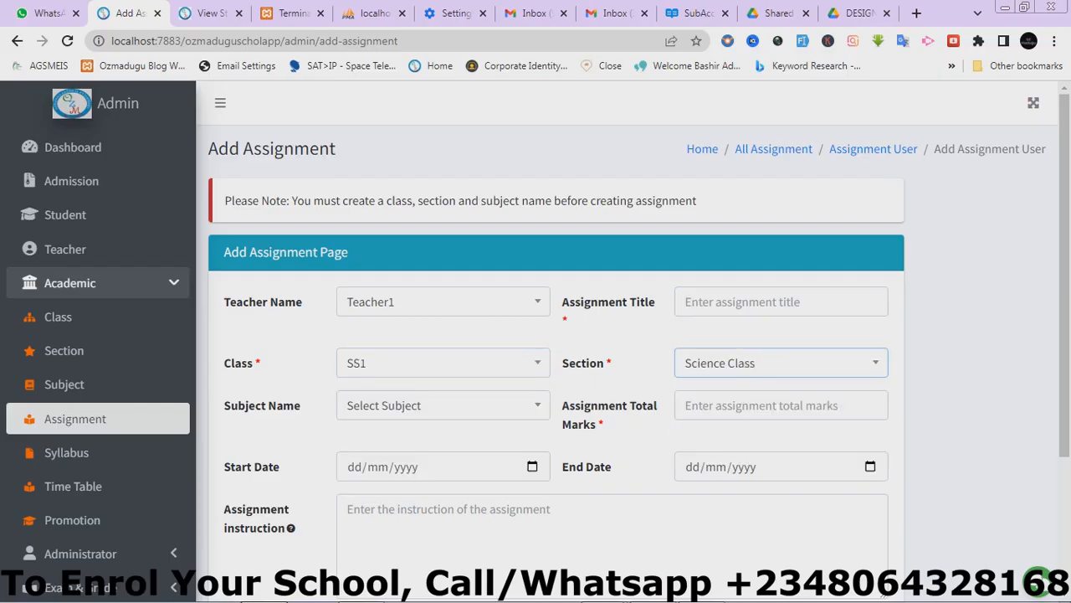
{"action": "left_click", "coordinate": [443, 406]}
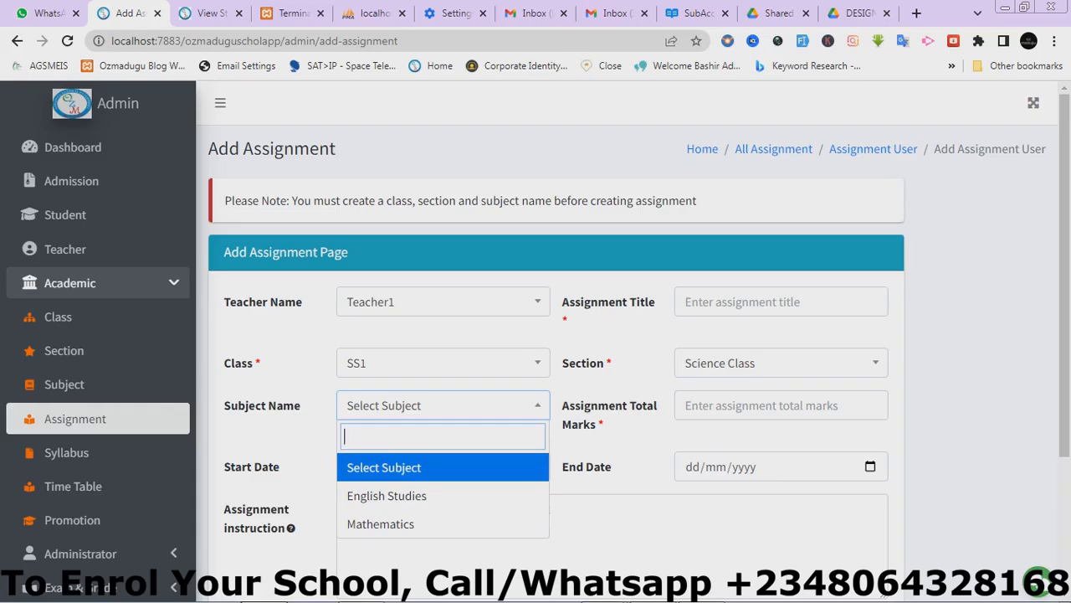
{"action": "left_click", "coordinate": [444, 362]}
{"action": "left_click", "coordinate": [377, 424]}
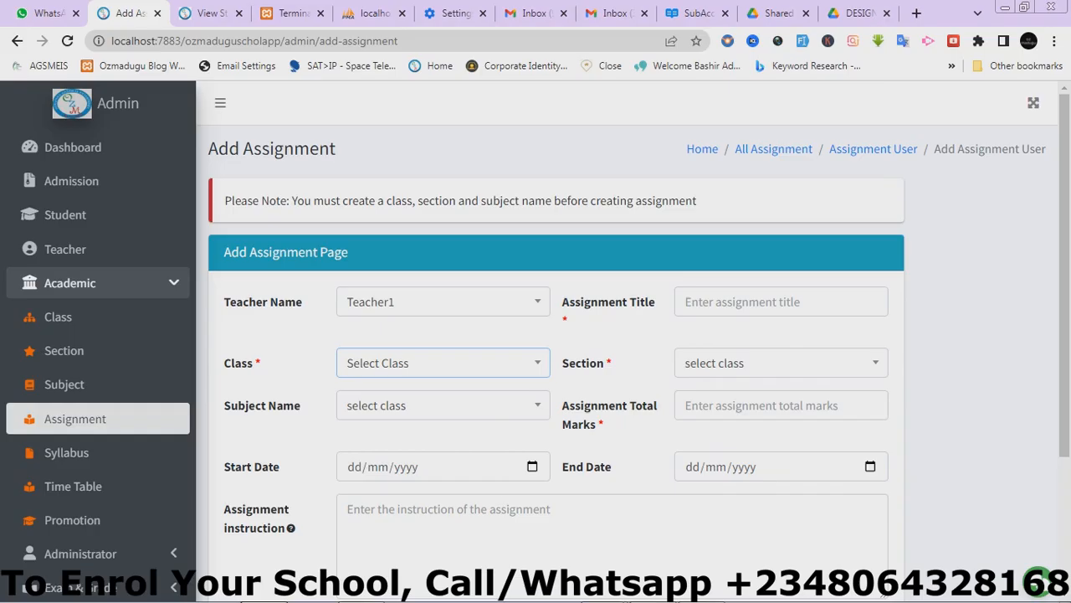
- Switch the class between SS2 and SS1 to compare the subjects and sections offered for each
{"action": "left_click", "coordinate": [443, 405]}
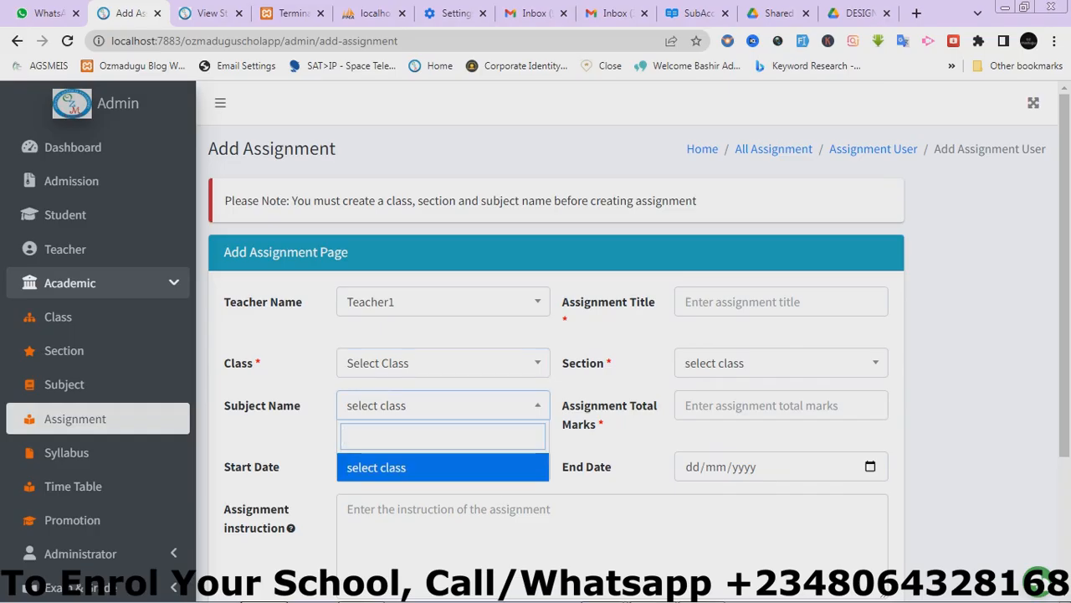
{"action": "left_click", "coordinate": [443, 363]}
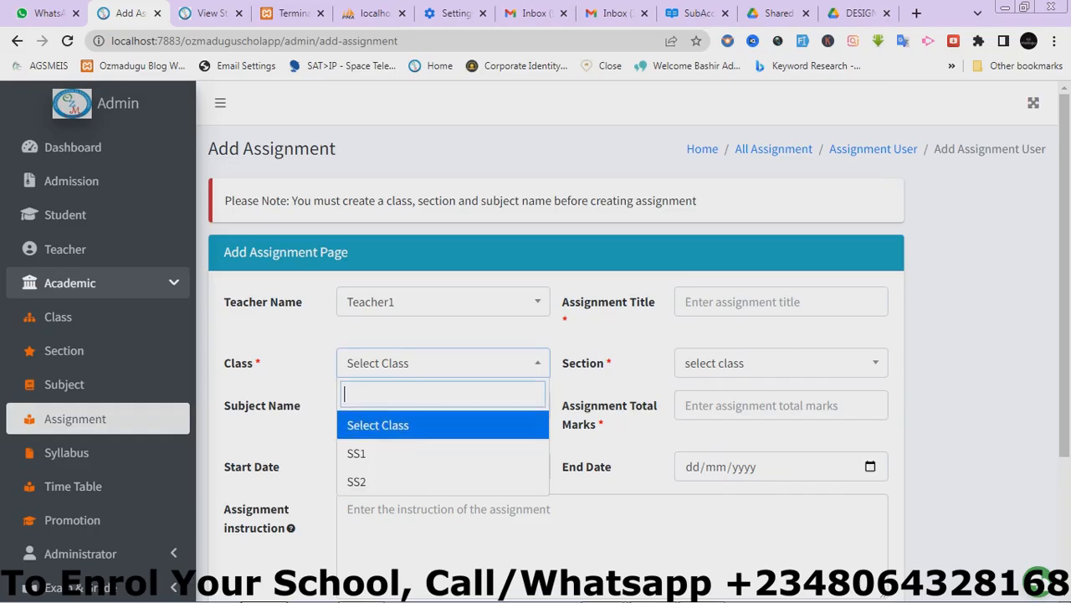
{"action": "left_click", "coordinate": [442, 481]}
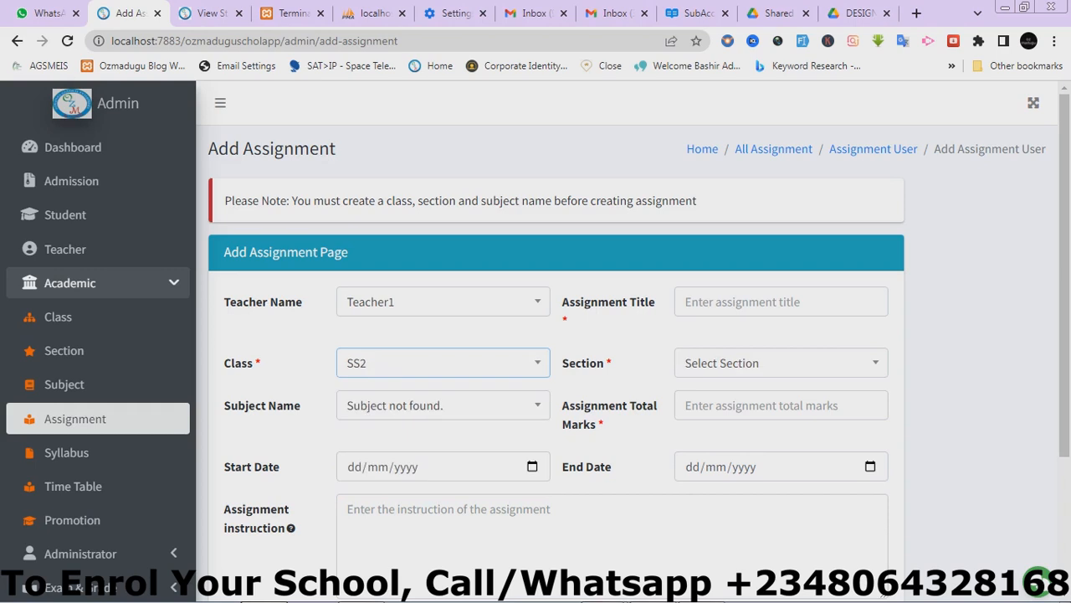
{"action": "left_click", "coordinate": [443, 406]}
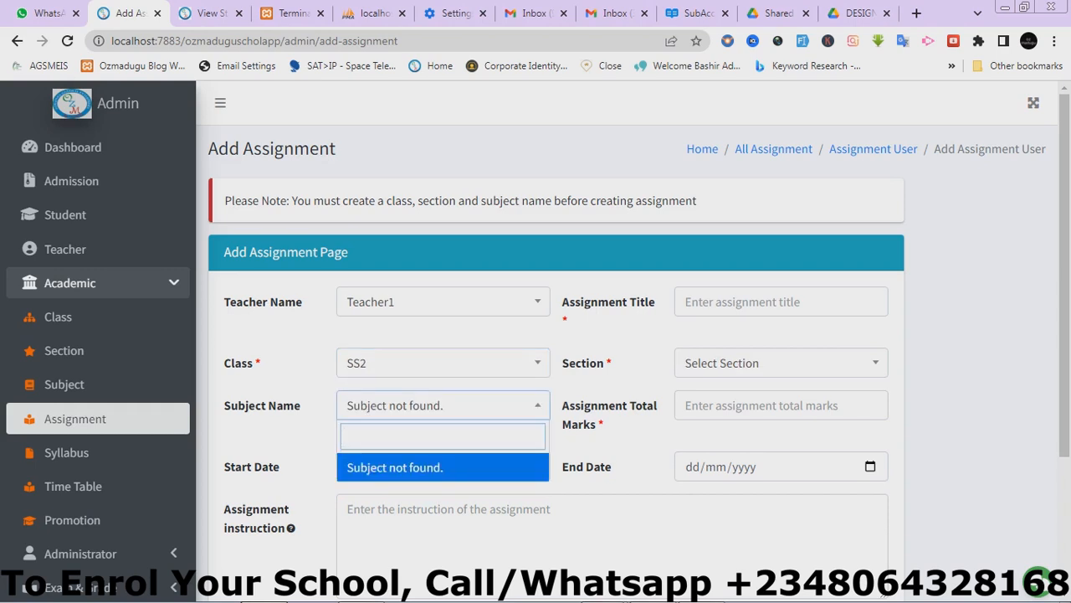
{"action": "left_click", "coordinate": [443, 406]}
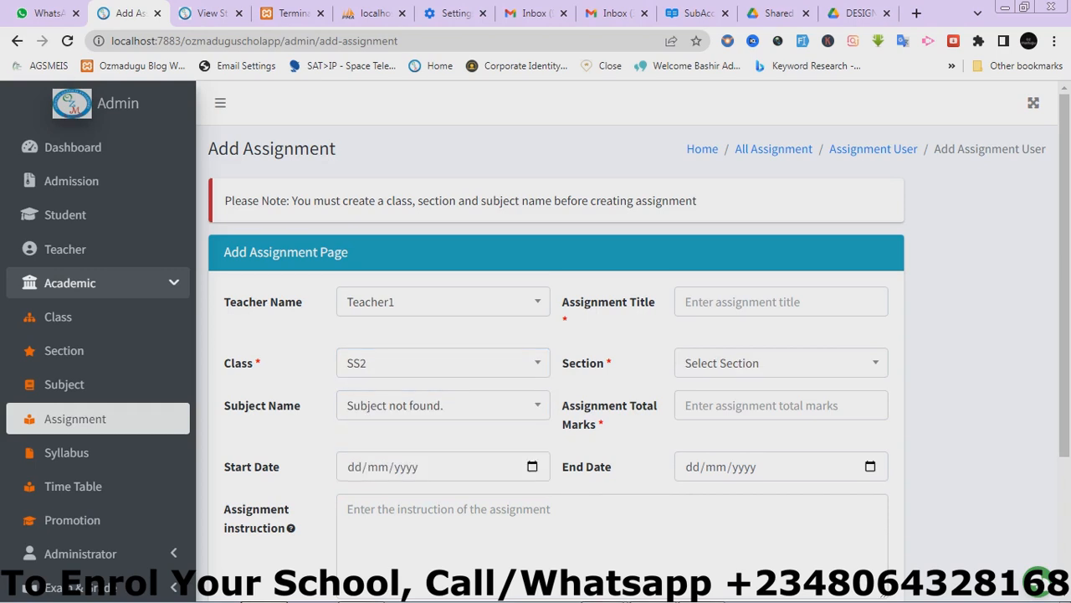
{"action": "left_click", "coordinate": [442, 363]}
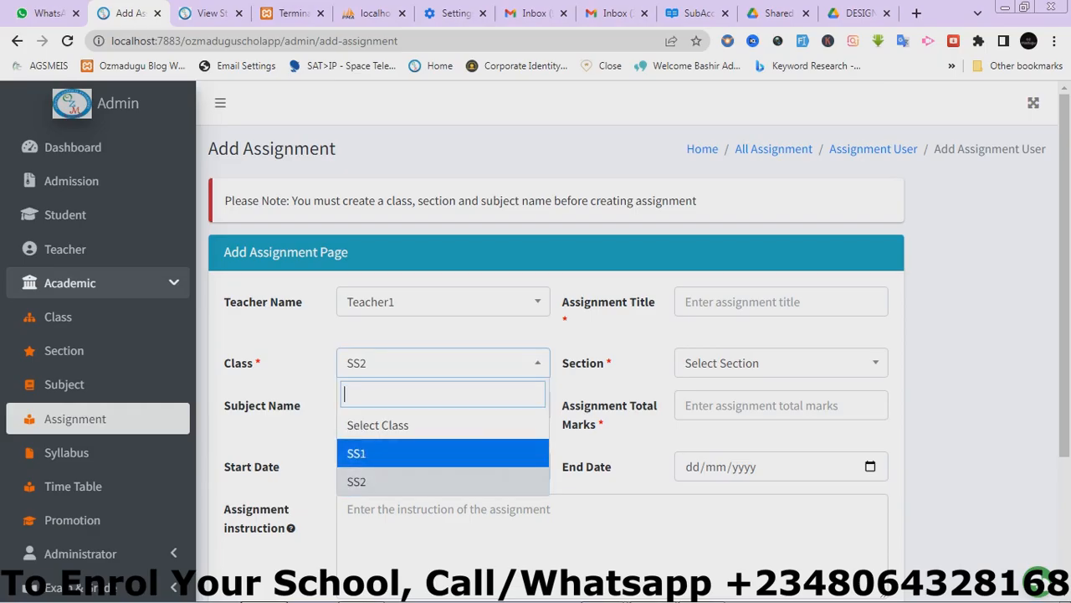
{"action": "left_click", "coordinate": [443, 453]}
{"action": "left_click", "coordinate": [442, 405]}
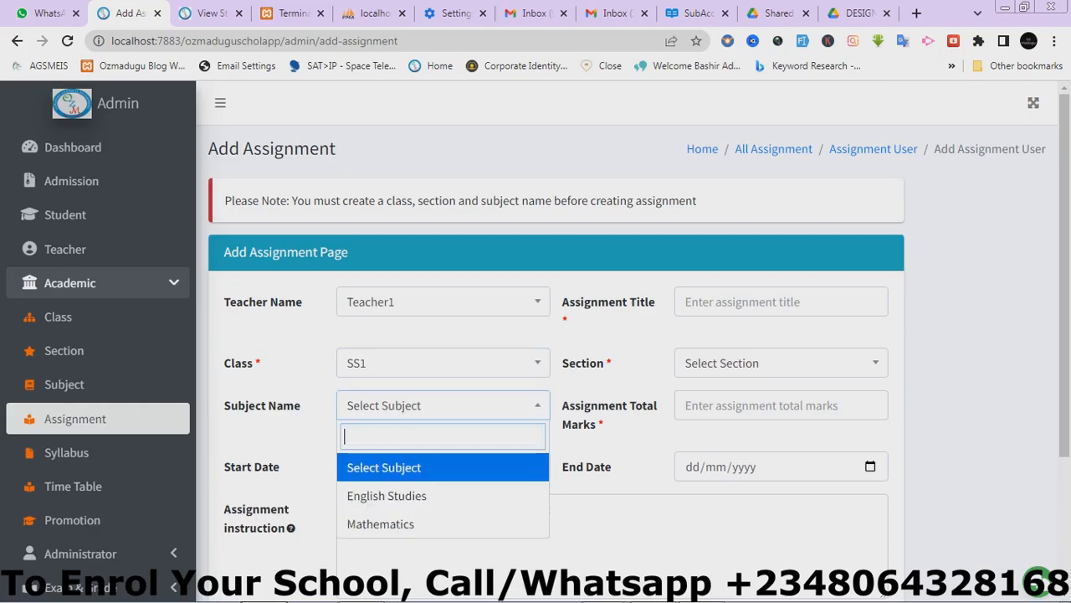
{"action": "left_click", "coordinate": [443, 363]}
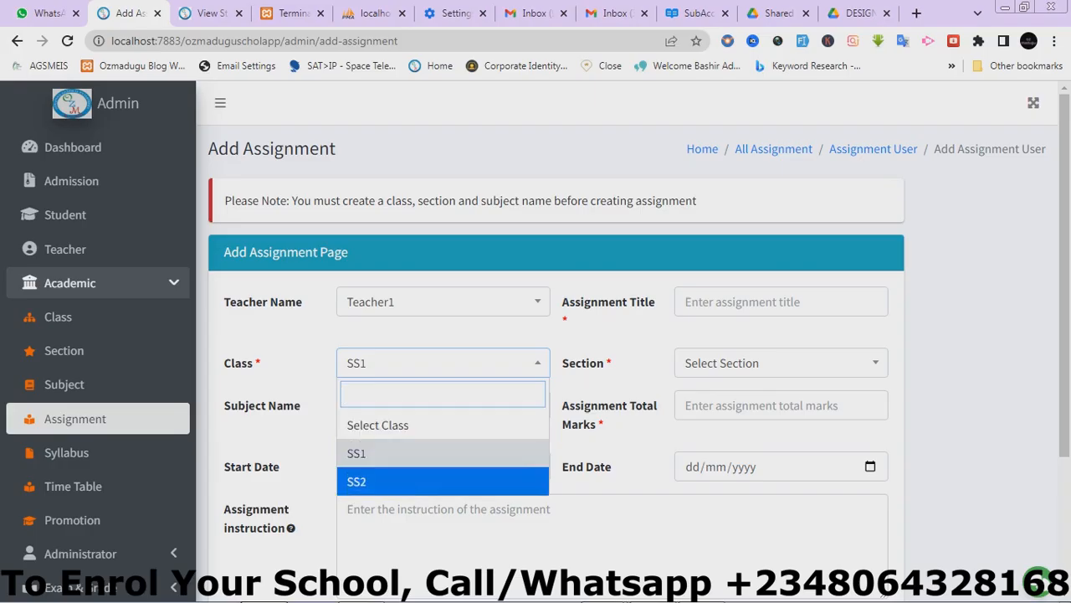
{"action": "left_click", "coordinate": [443, 481]}
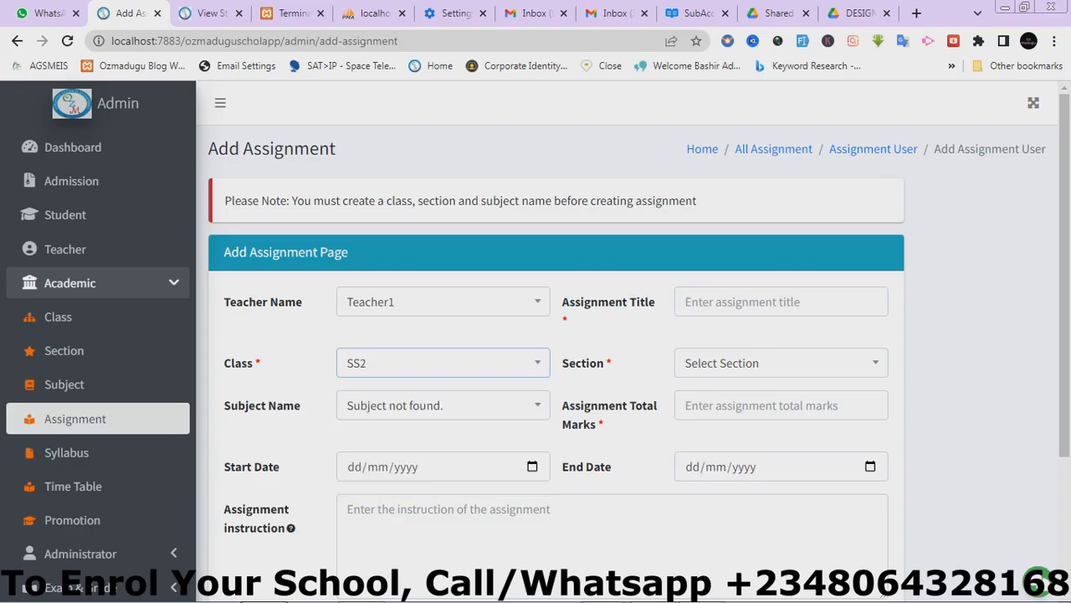
{"action": "left_click", "coordinate": [780, 363]}
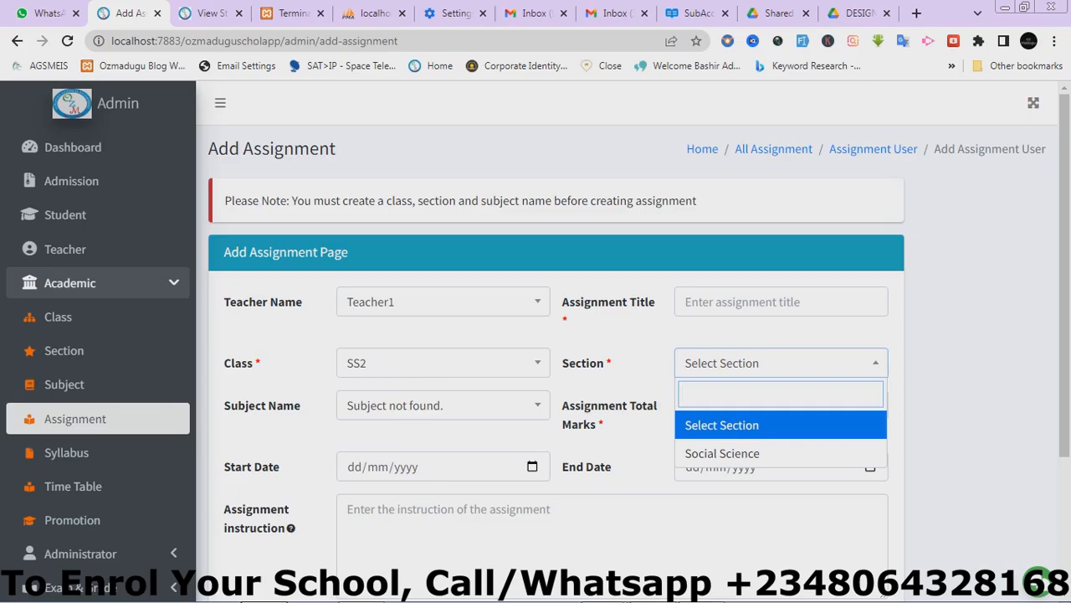
- Assign the new assignment to class SS1, section Science Class, with English Studies as the subject
{"action": "left_click", "coordinate": [443, 363]}
{"action": "left_click", "coordinate": [442, 453]}
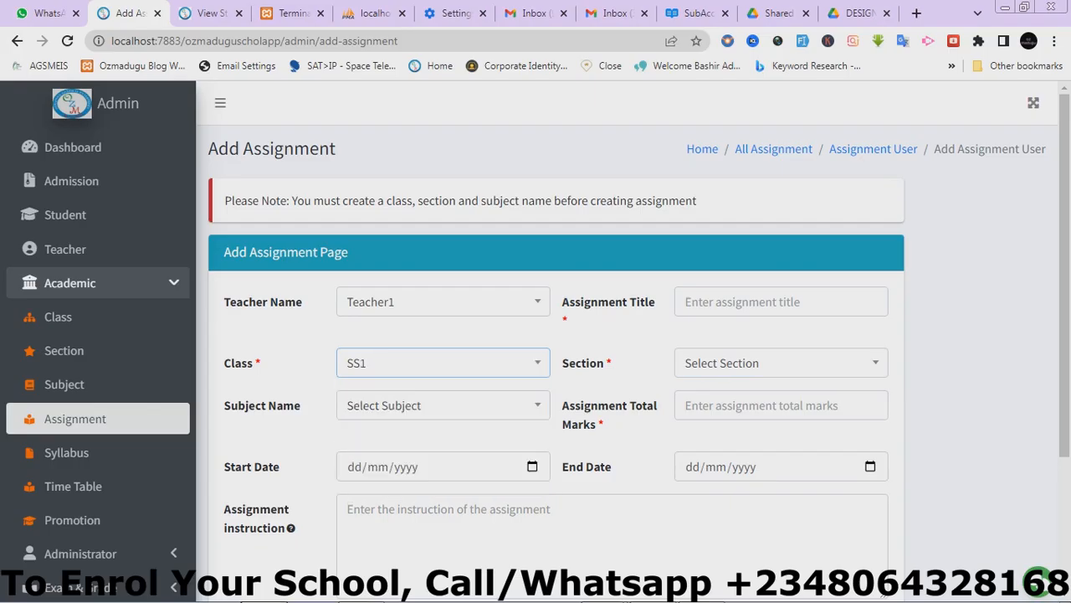
{"action": "left_click", "coordinate": [781, 363]}
{"action": "left_click", "coordinate": [770, 453]}
{"action": "left_click", "coordinate": [770, 459]}
{"action": "left_click", "coordinate": [443, 405]}
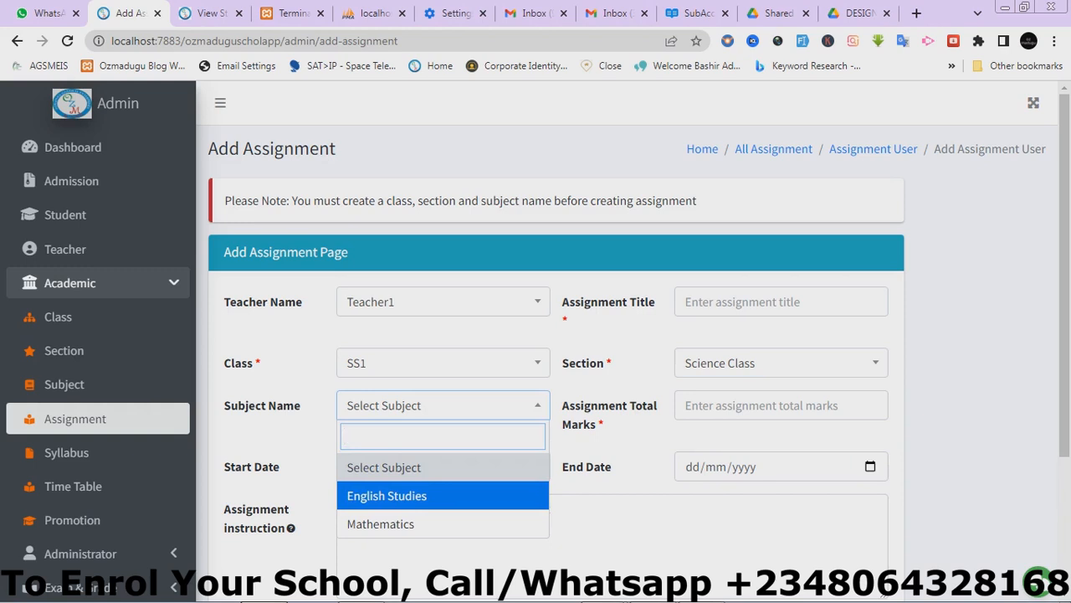
{"action": "key", "text": "Return"}
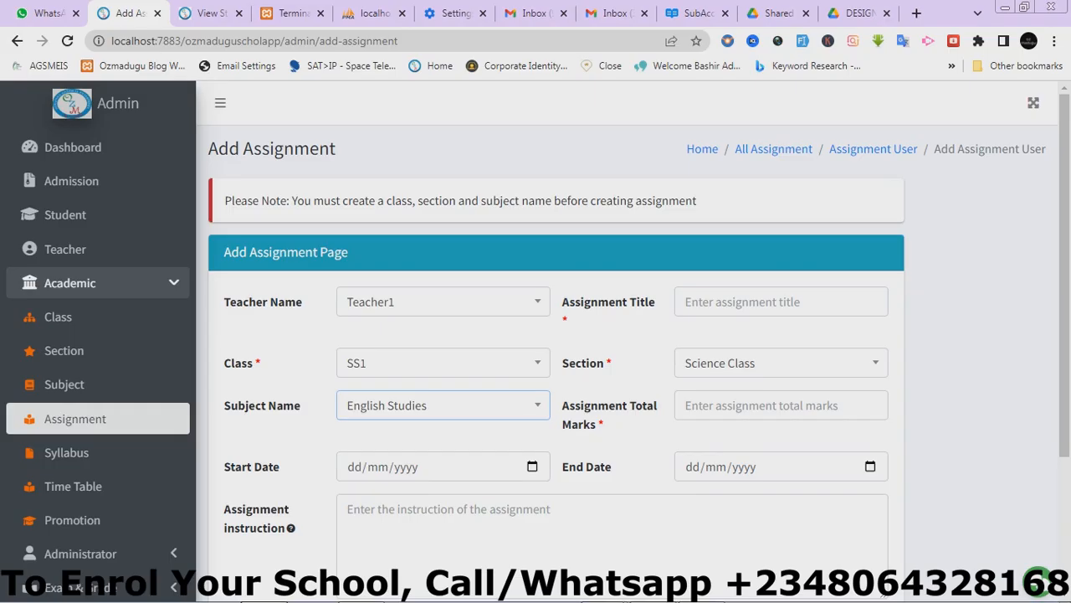
- Title the assignment "English Assignment 2" and set its total marks to 30
{"action": "left_click", "coordinate": [535, 535]}
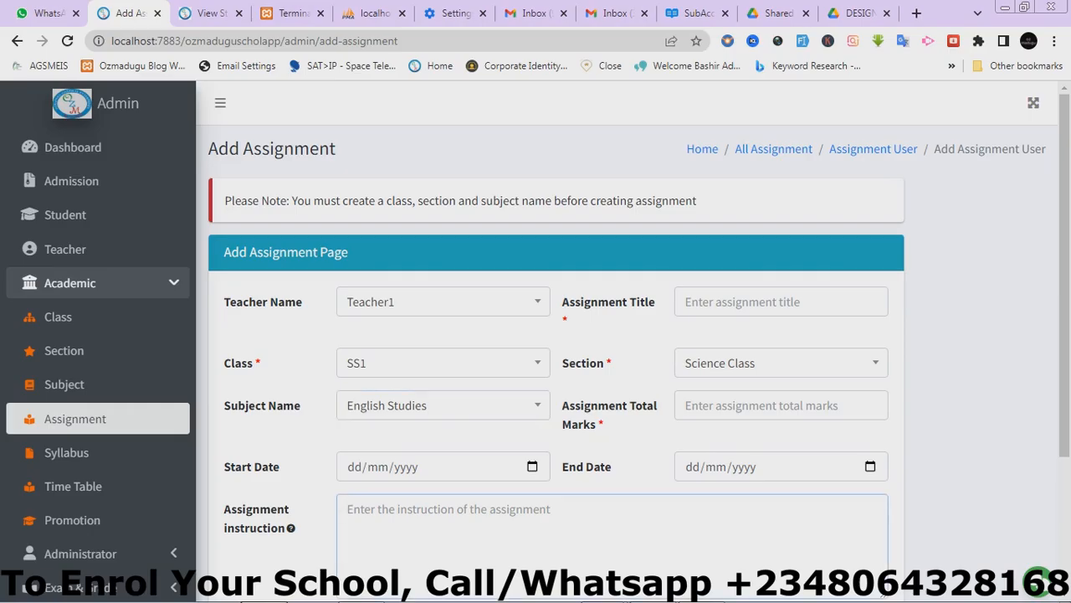
{"action": "scroll", "coordinate": [389, 502], "scroll_direction": "down", "scroll_amount": 2}
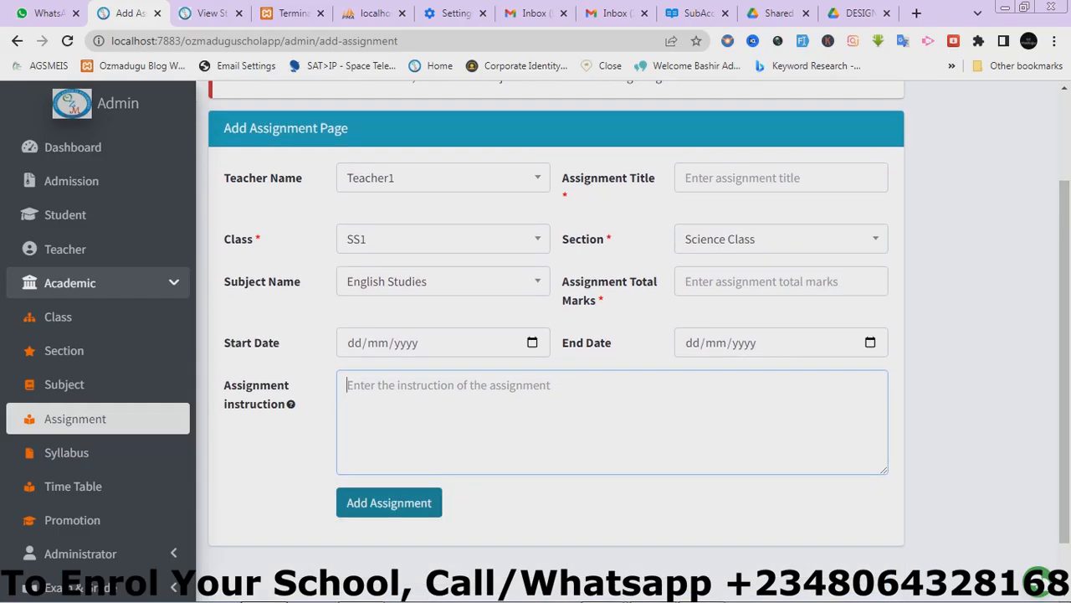
{"action": "scroll", "coordinate": [389, 502], "scroll_direction": "down", "scroll_amount": 1}
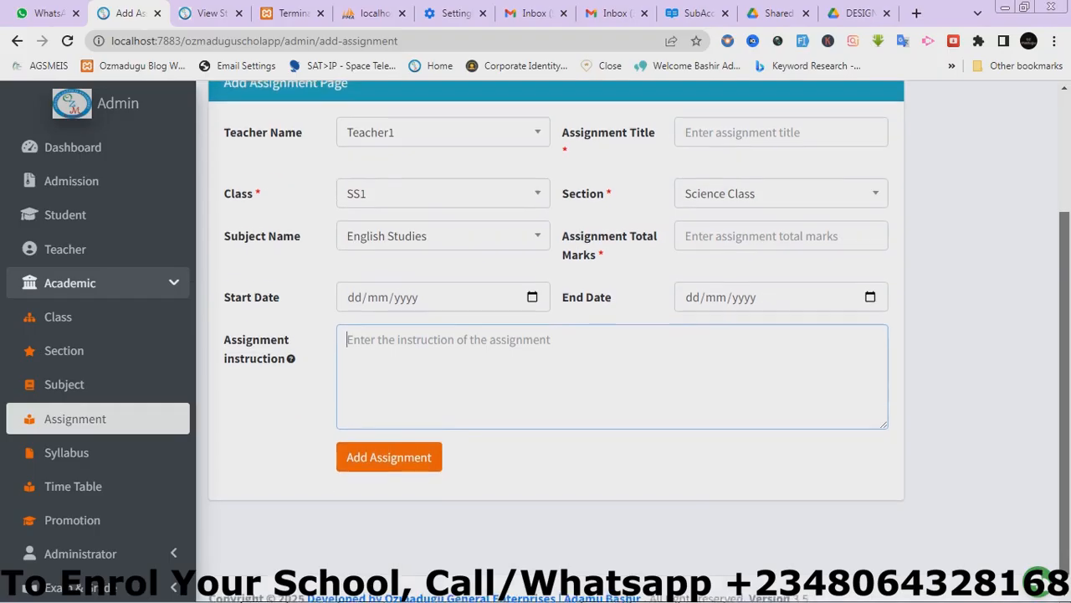
{"action": "scroll", "coordinate": [552, 335], "scroll_direction": "up", "scroll_amount": 2}
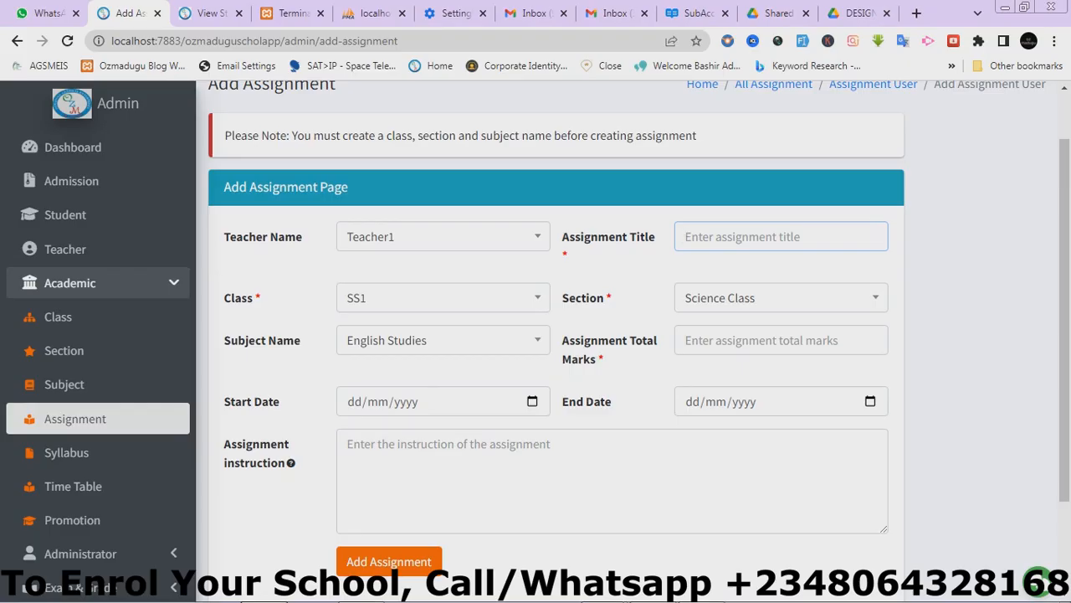
{"action": "type", "text": "Eg"}
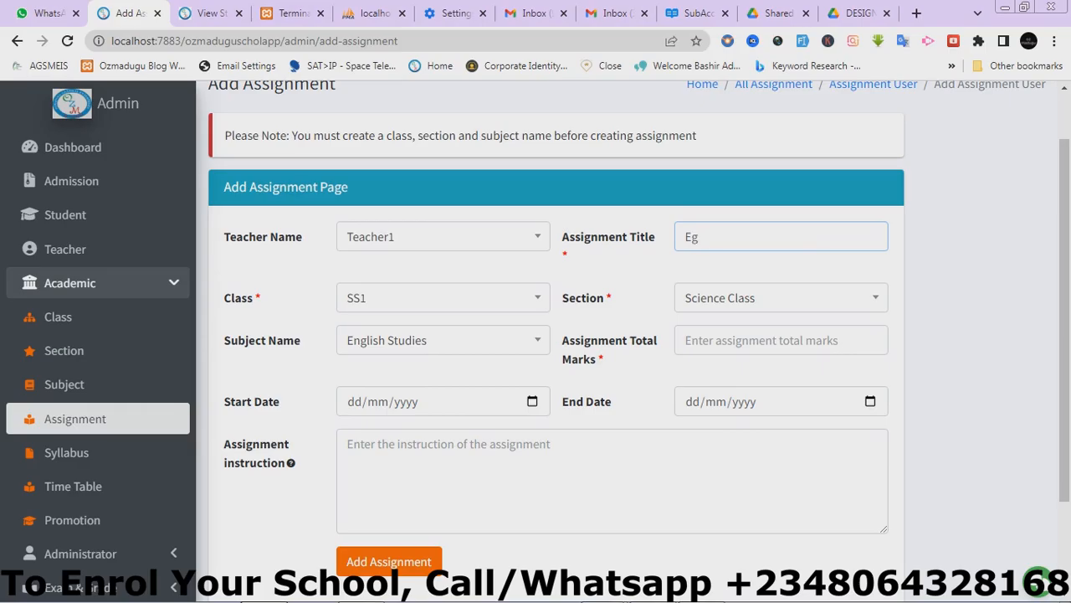
{"action": "key", "text": "BackSpace"}
{"action": "type", "text": "nglish Assignment"}
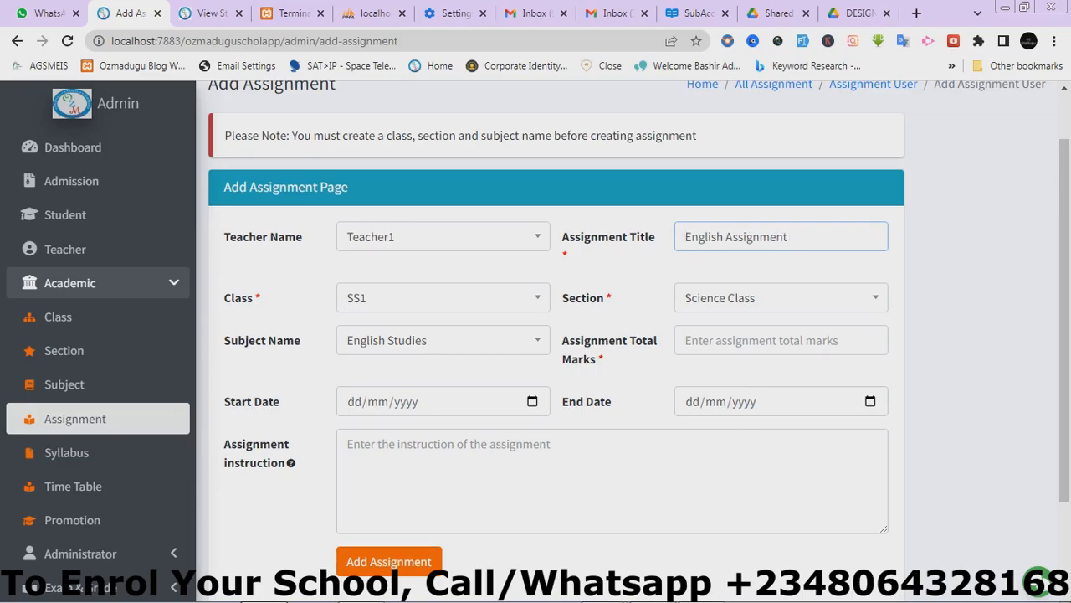
{"action": "type", "text": " Two"}
{"action": "key", "text": "BackSpace"}
{"action": "key", "text": "BackSpace"}
{"action": "key", "text": "BackSpace"}
{"action": "type", "text": "2"}
{"action": "key", "text": "Tab"}
{"action": "key", "text": "Down"}
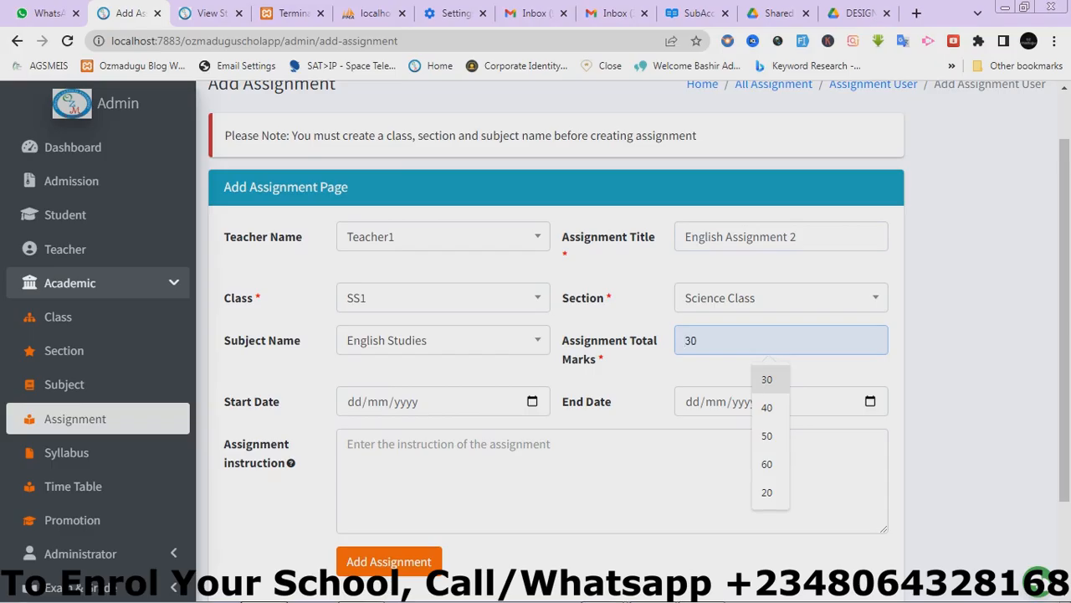
{"action": "key", "text": "Return"}
- Set the assignment's start date to 07/02/2025 and its end date to 09/02/2025
{"action": "left_click", "coordinate": [532, 401]}
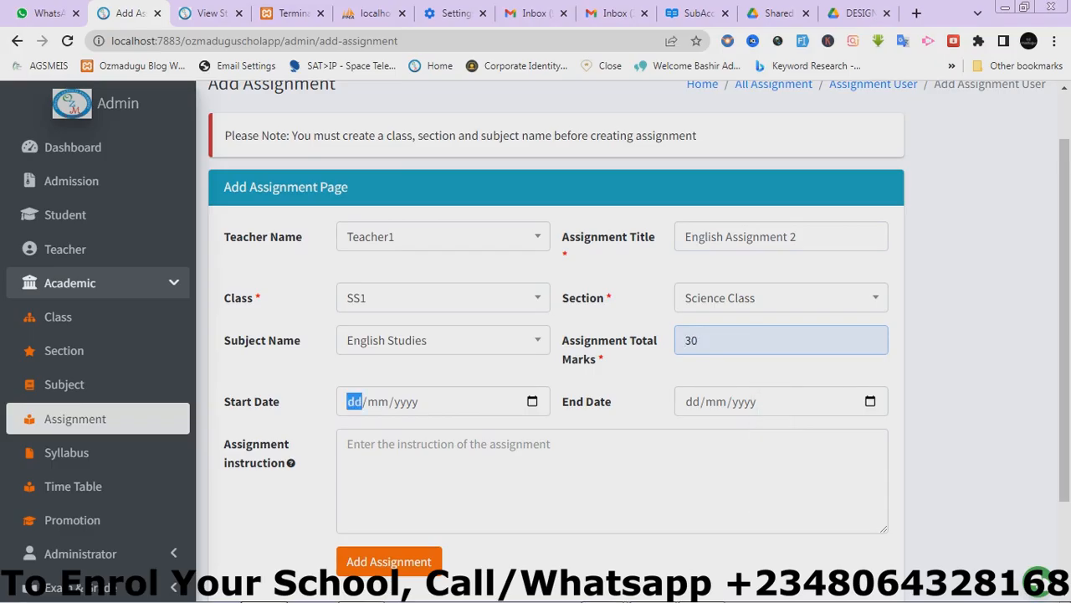
{"action": "left_click", "coordinate": [443, 257]}
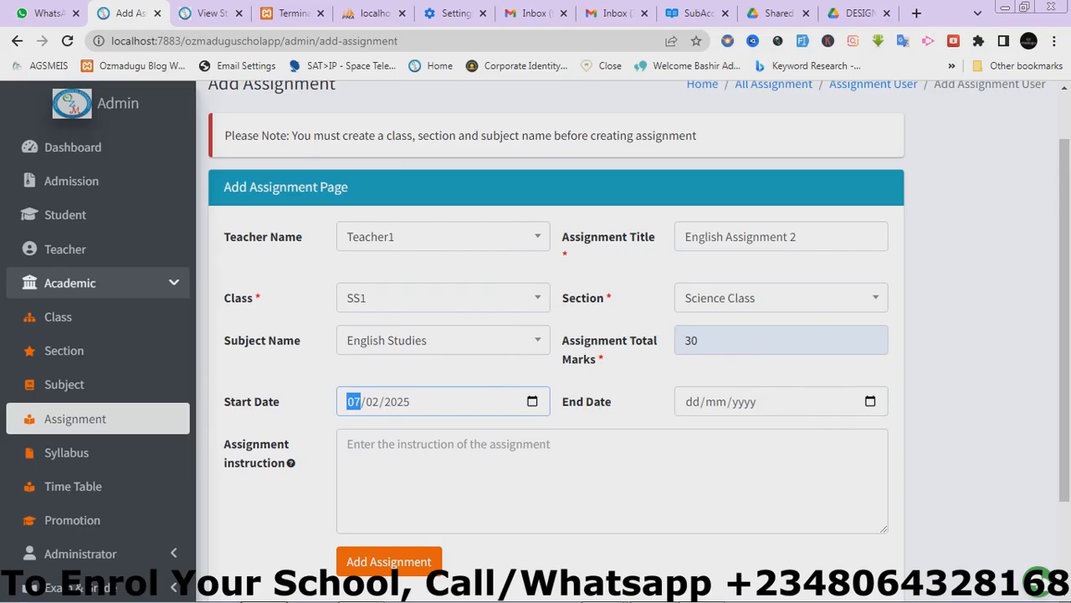
{"action": "left_click", "coordinate": [871, 402]}
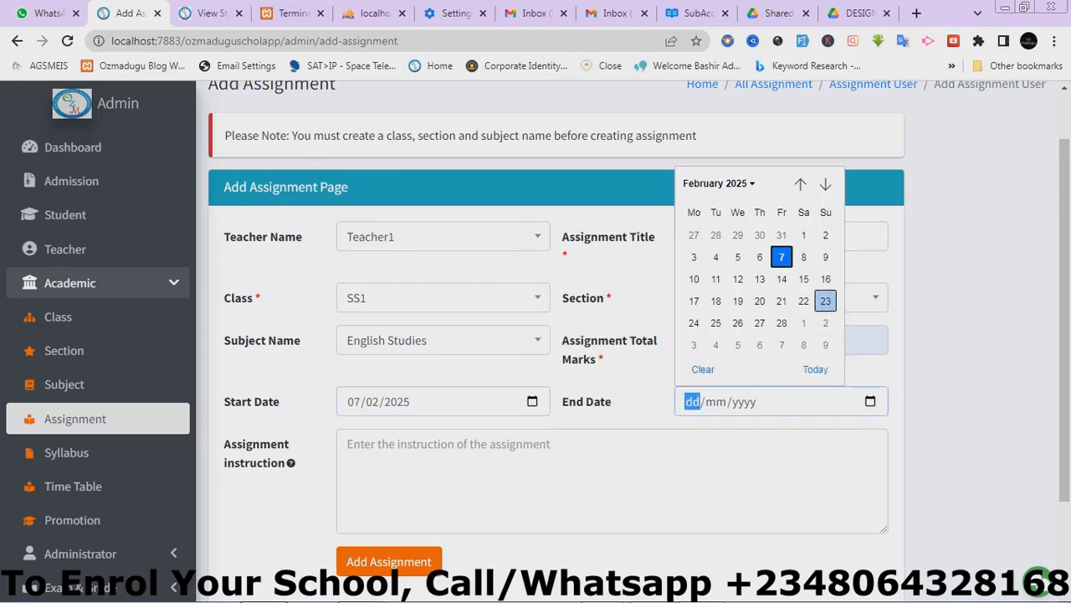
{"action": "left_click", "coordinate": [826, 257]}
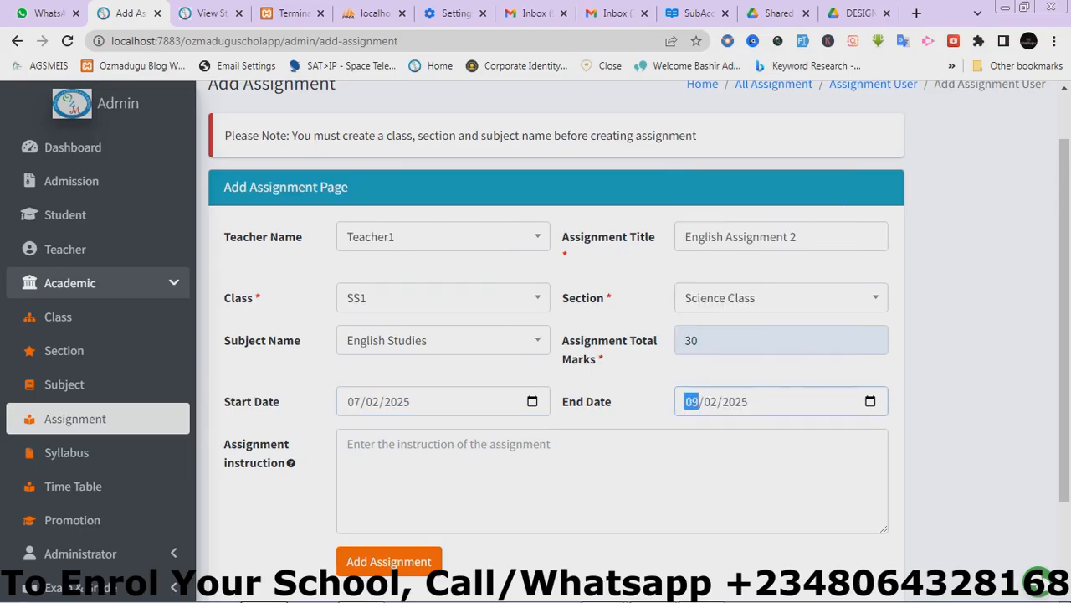
- Enter "Answer All Question" as the assignment instruction and submit the new assignment
{"action": "left_click", "coordinate": [612, 480]}
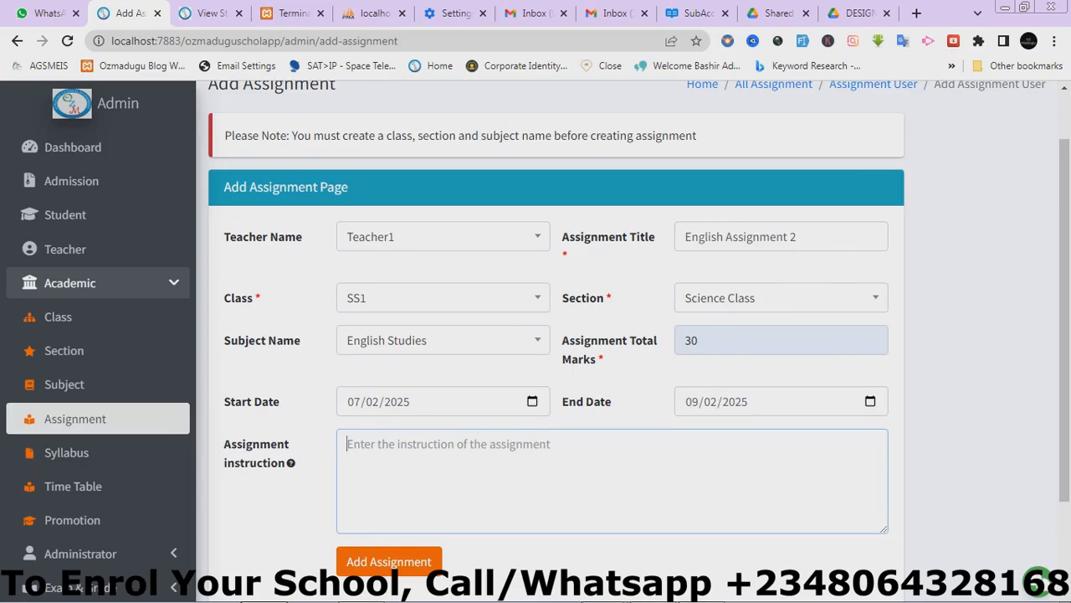
{"action": "type", "text": "Ans"}
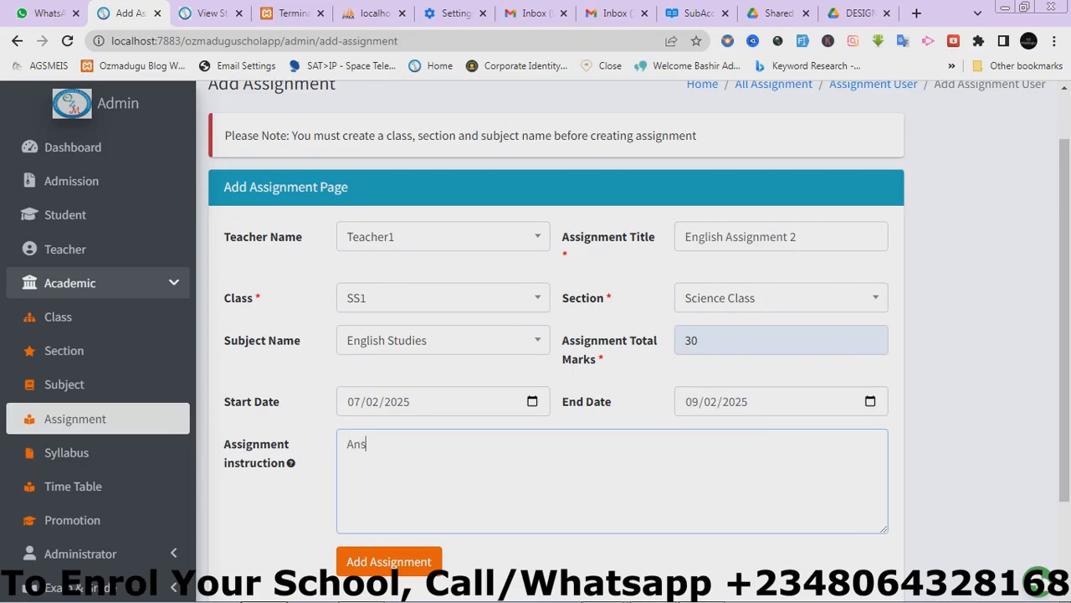
{"action": "type", "text": "wer All Question"}
{"action": "left_click", "coordinate": [389, 560]}
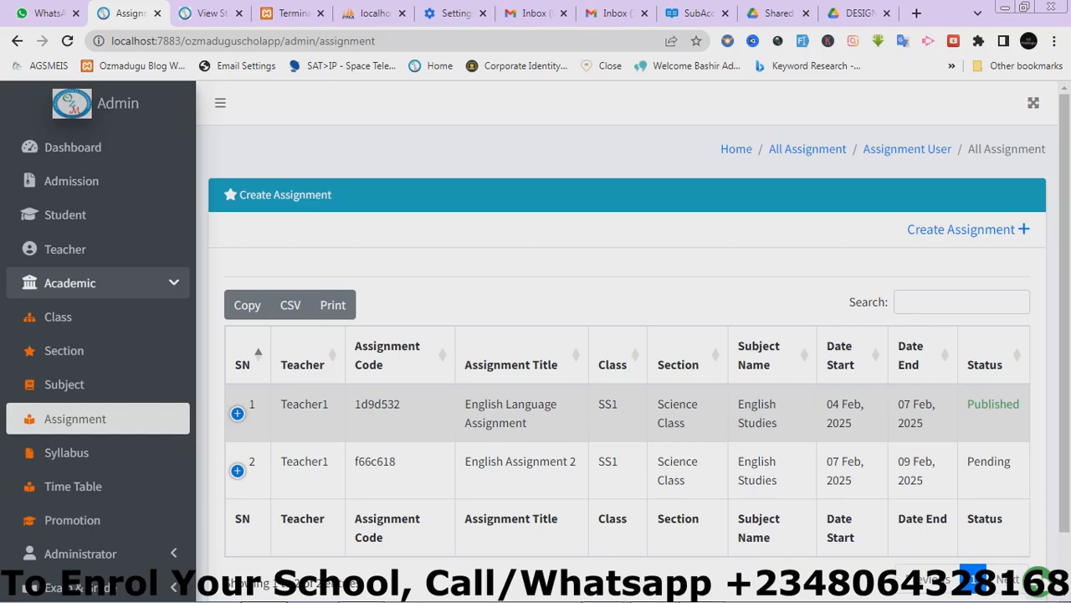
- Set the publishing status of English Assignment 2 to Published and submit the change
{"action": "scroll", "coordinate": [633, 346], "scroll_direction": "down", "scroll_amount": 1}
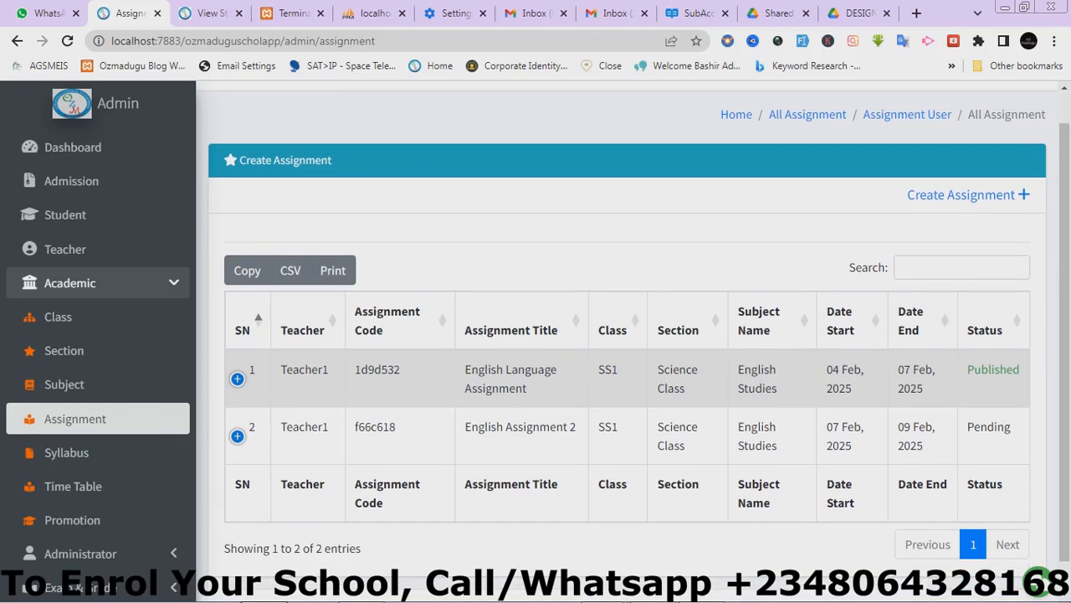
{"action": "left_click", "coordinate": [238, 436]}
{"action": "left_click_drag", "start_coordinate": [1065, 360], "coordinate": [1065, 489]}
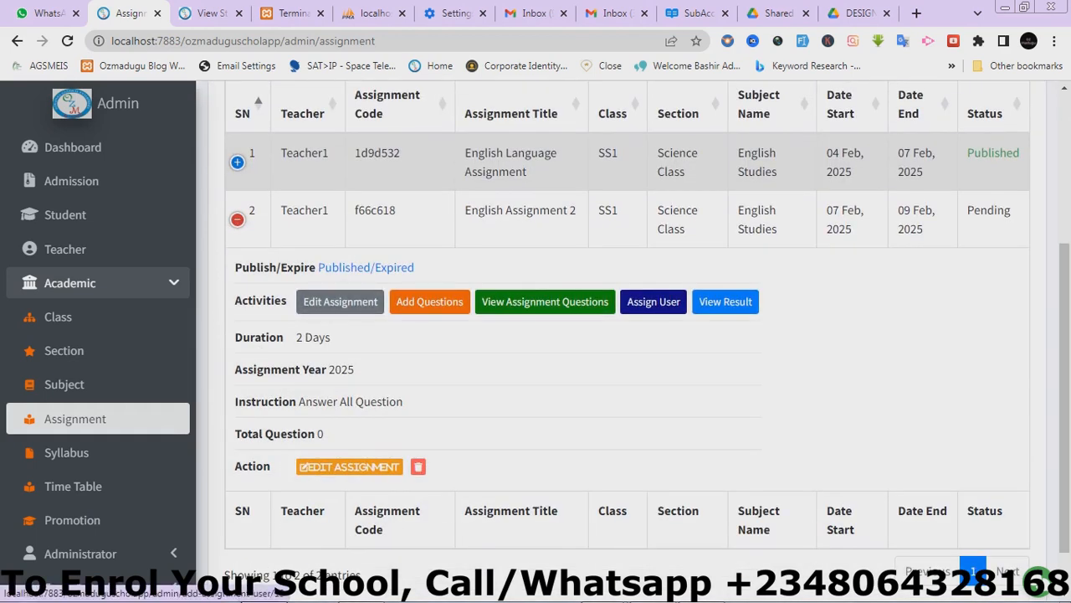
{"action": "left_click", "coordinate": [366, 268]}
{"action": "left_click", "coordinate": [528, 215]}
{"action": "left_click", "coordinate": [385, 256]}
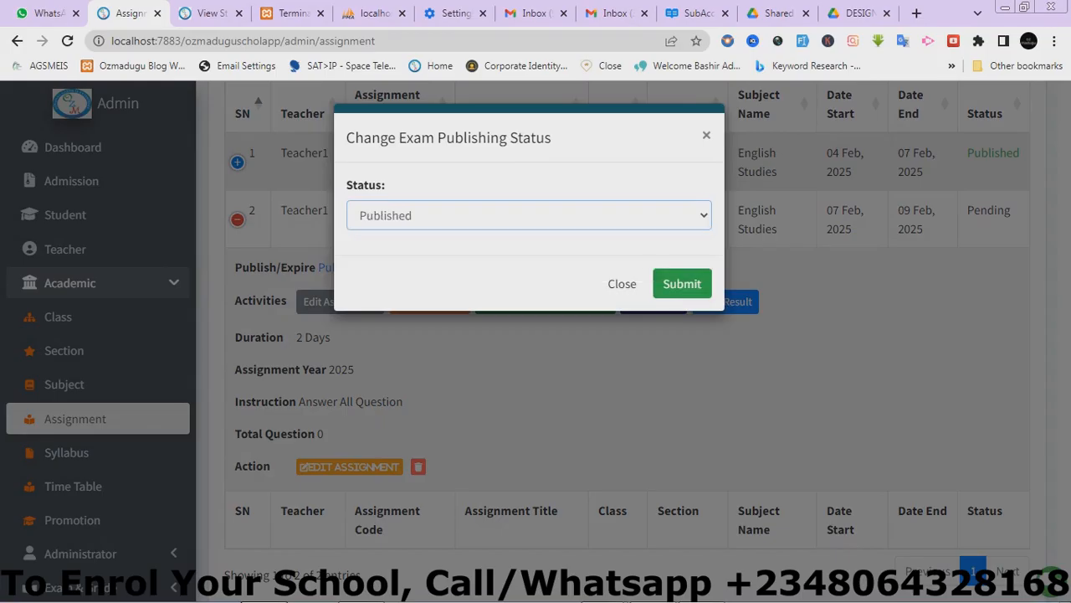
{"action": "left_click", "coordinate": [682, 283]}
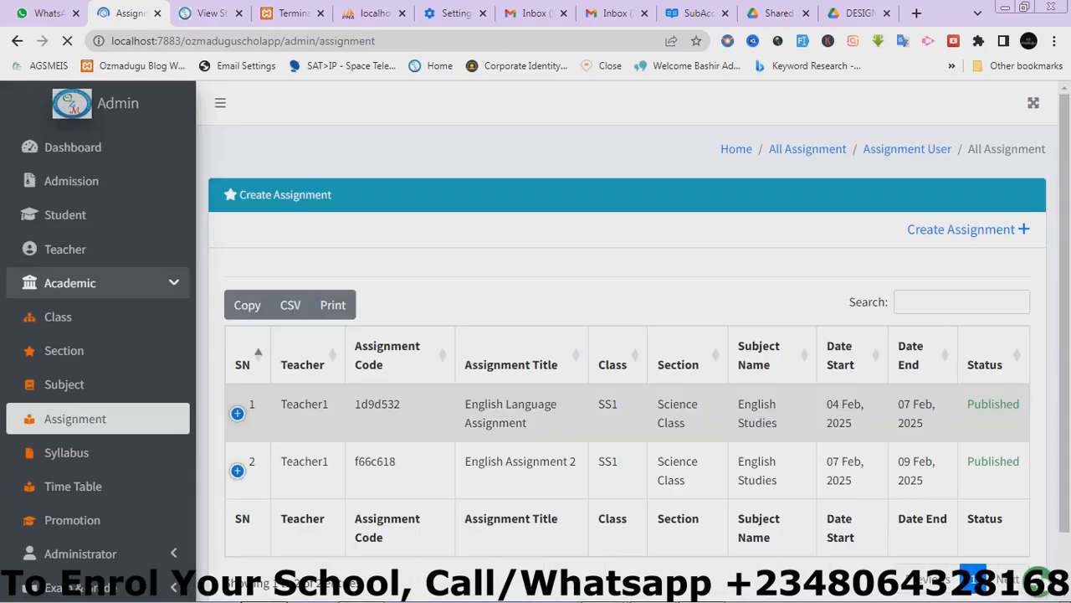
- Expand the English Assignment 2 entry and open its form for adding questions
{"action": "scroll", "coordinate": [628, 335], "scroll_direction": "down", "scroll_amount": 1}
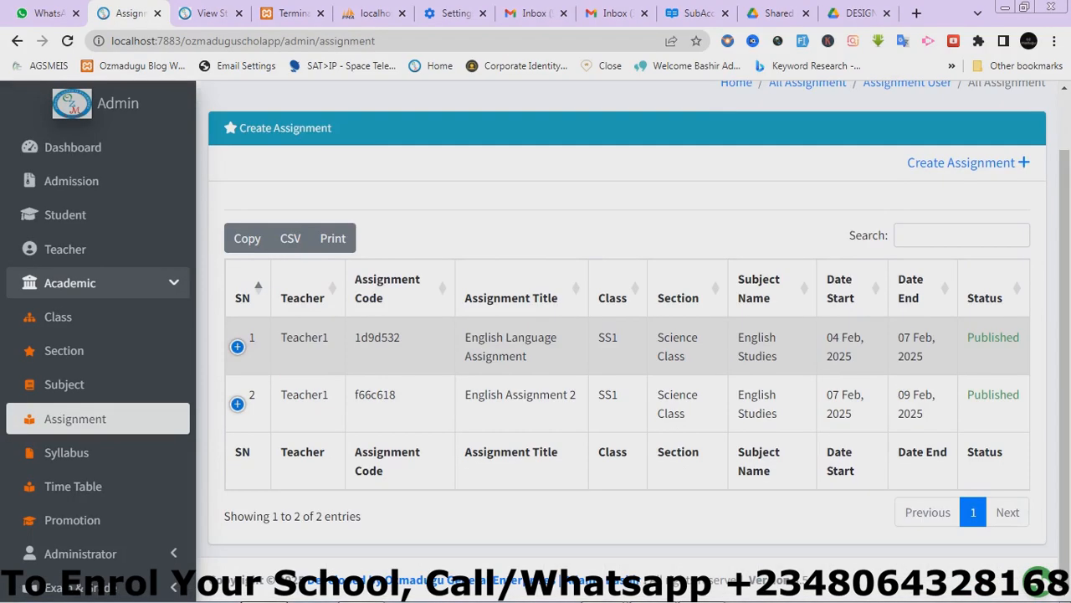
{"action": "left_click", "coordinate": [237, 404]}
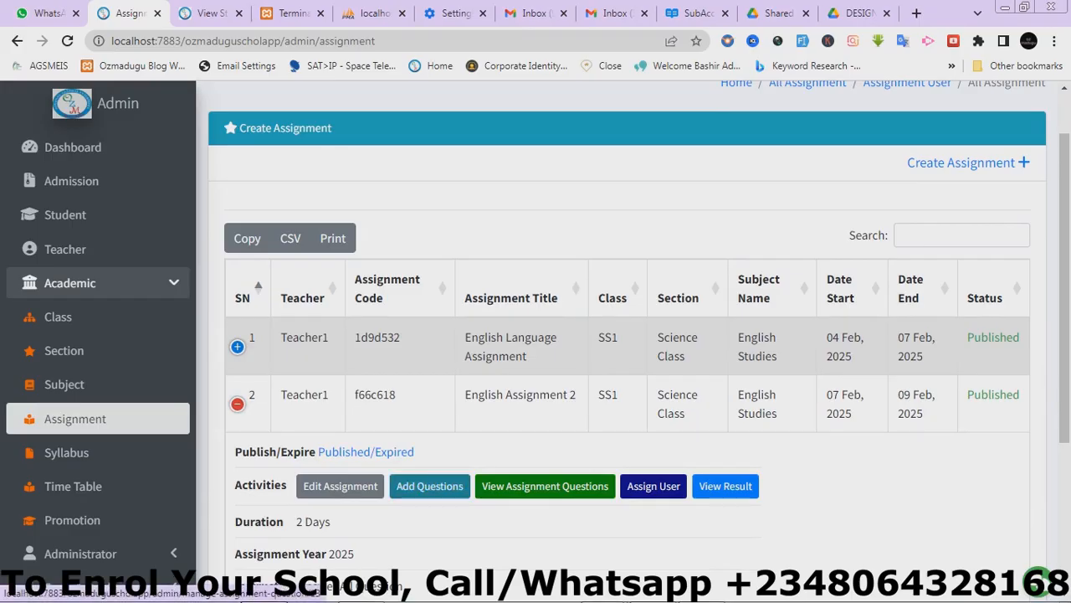
{"action": "left_click", "coordinate": [429, 485]}
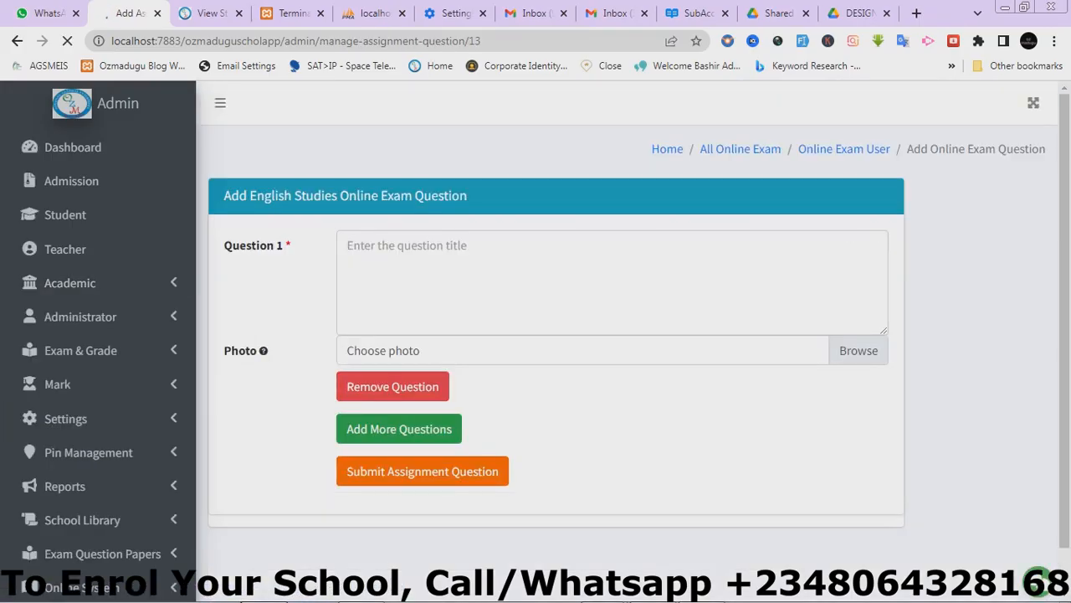
- Enter "1+1" as Question 1 and attach the Capture image from the dev img folder in the Pictures library
{"action": "left_click", "coordinate": [435, 268]}
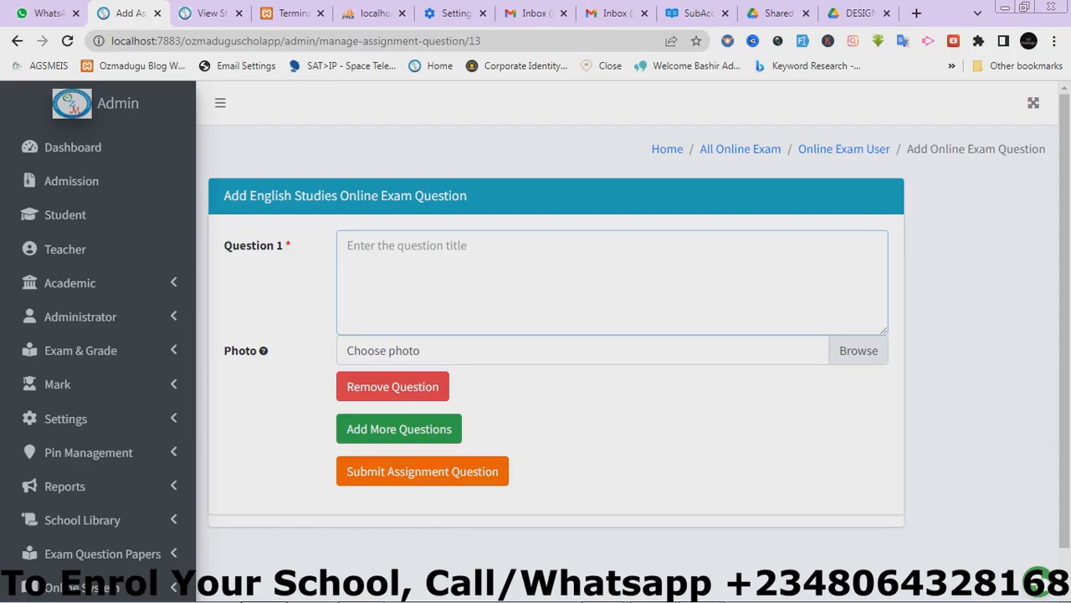
{"action": "type", "text": "1+1"}
{"action": "key", "text": "Tab"}
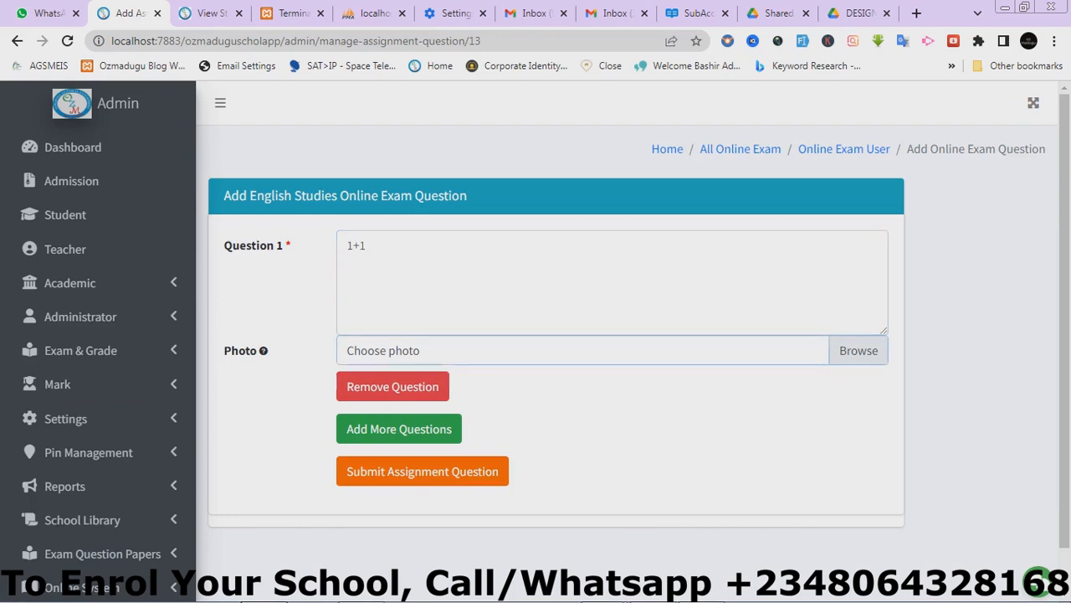
{"action": "key", "text": "Return"}
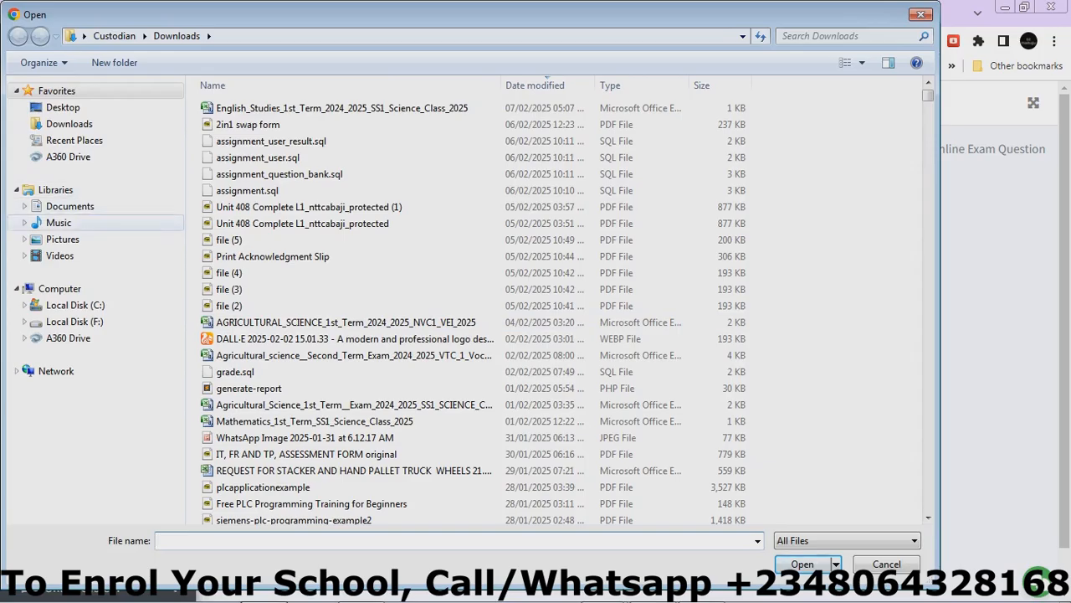
{"action": "left_click", "coordinate": [63, 239]}
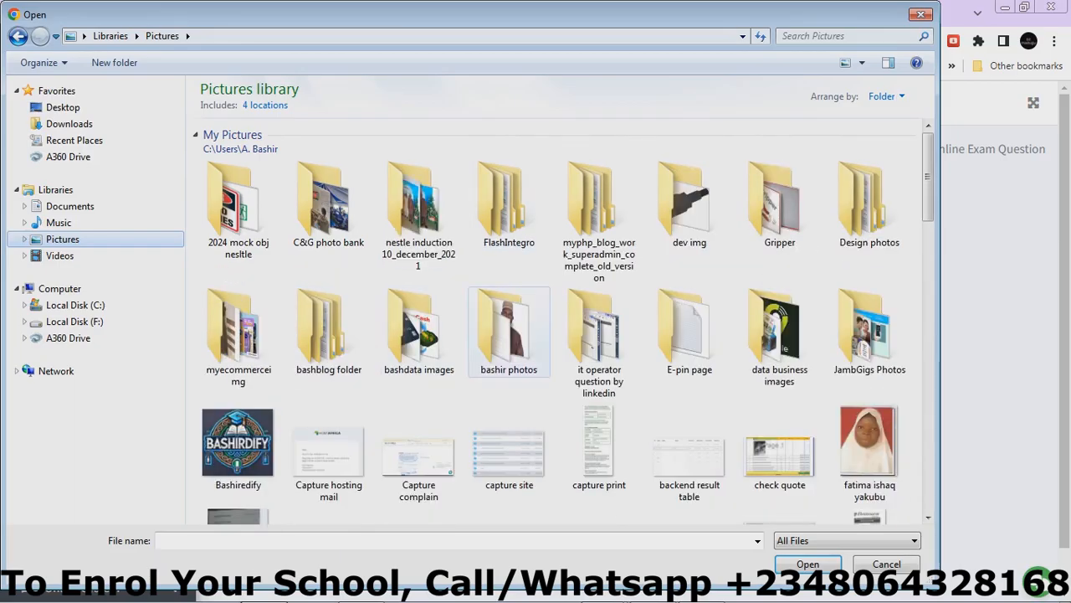
{"action": "double_click", "coordinate": [419, 330]}
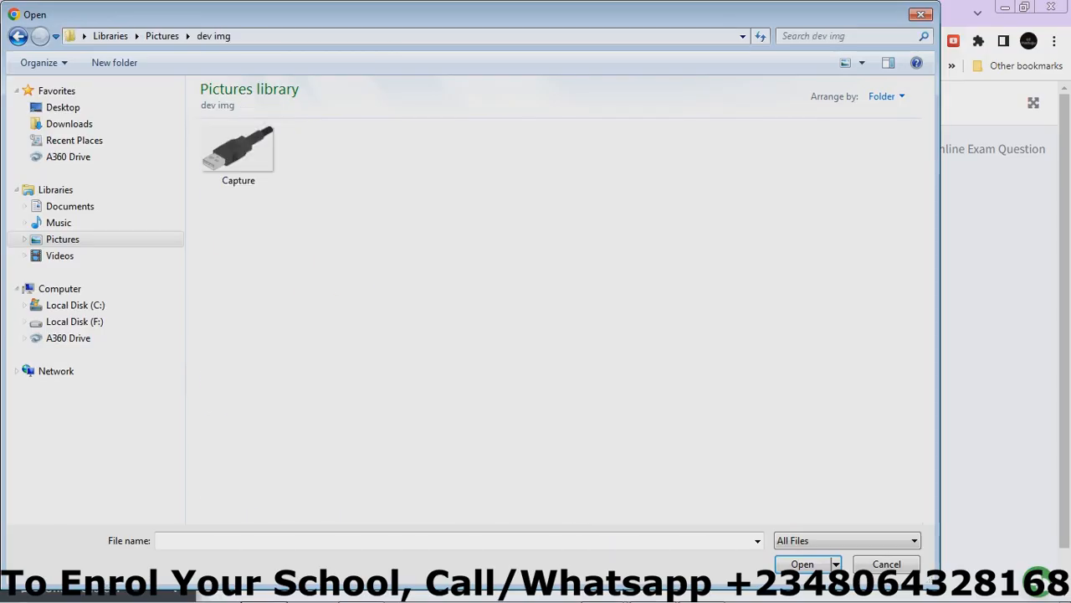
{"action": "left_click", "coordinate": [239, 156]}
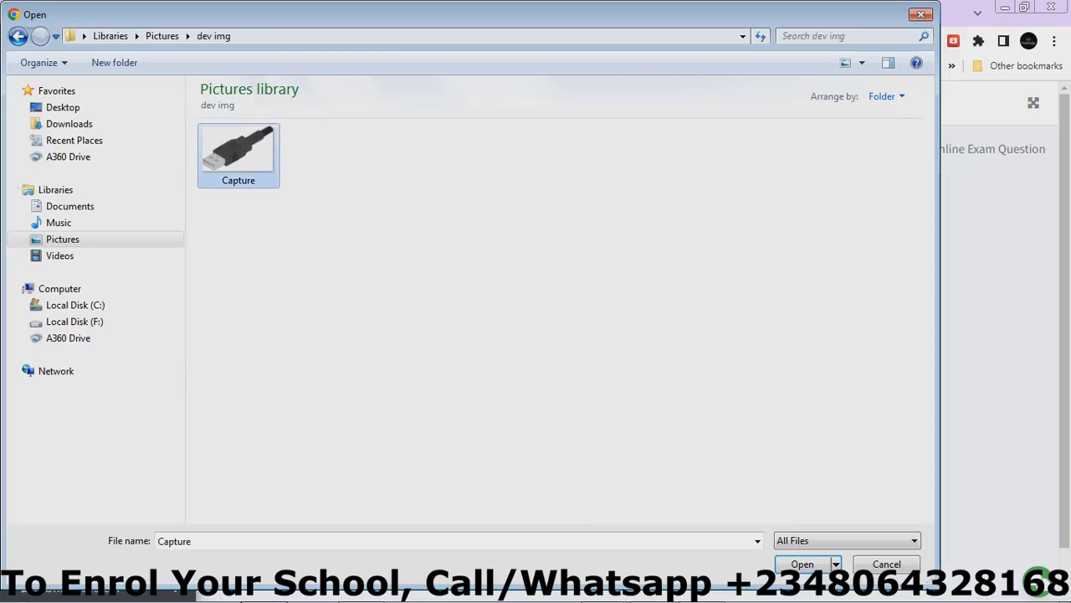
{"action": "left_click", "coordinate": [802, 564]}
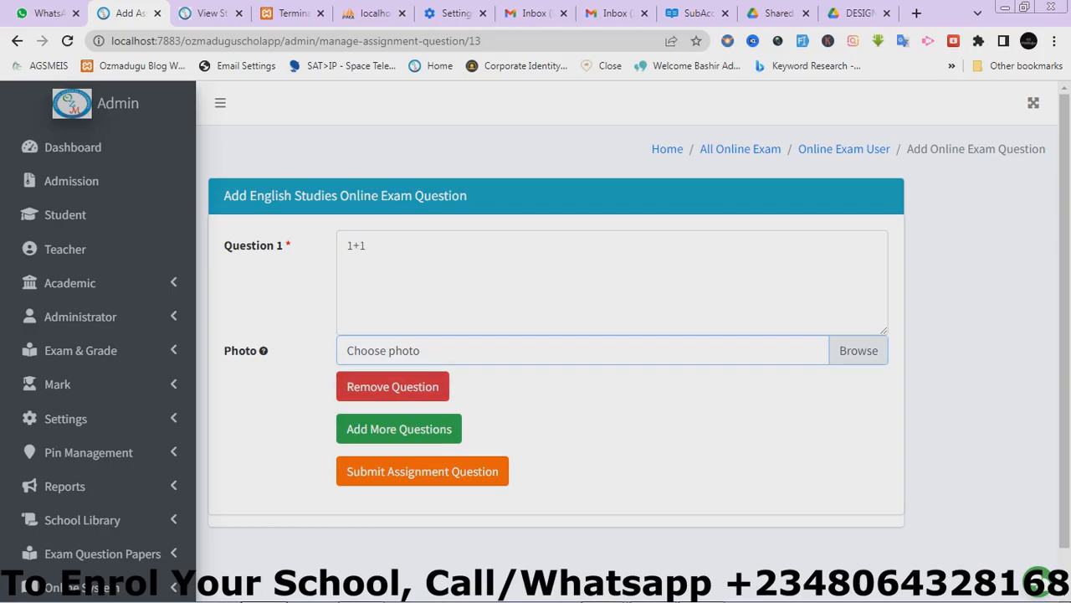
- Try adding a question entry, removing it and adding another, and reload the question form to start over
{"action": "left_click", "coordinate": [398, 428]}
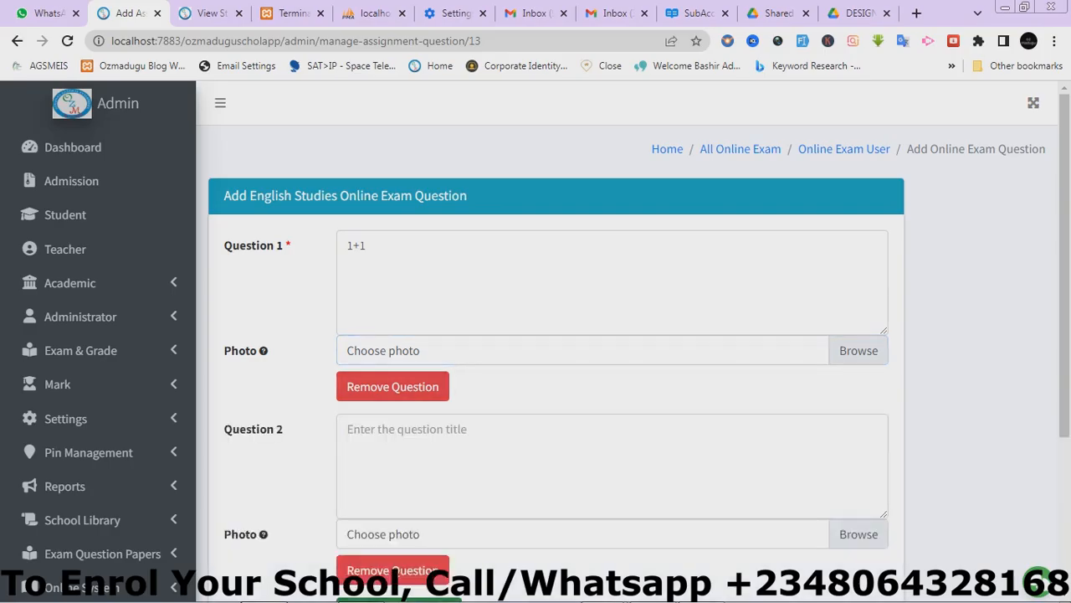
{"action": "scroll", "coordinate": [398, 429], "scroll_direction": "down", "scroll_amount": 2}
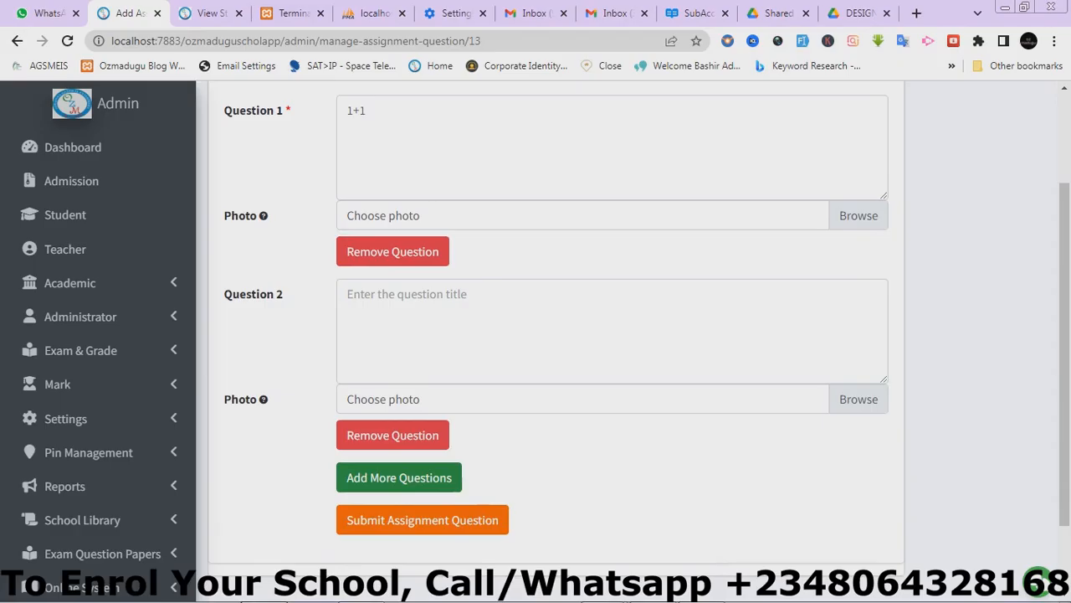
{"action": "left_click", "coordinate": [392, 434]}
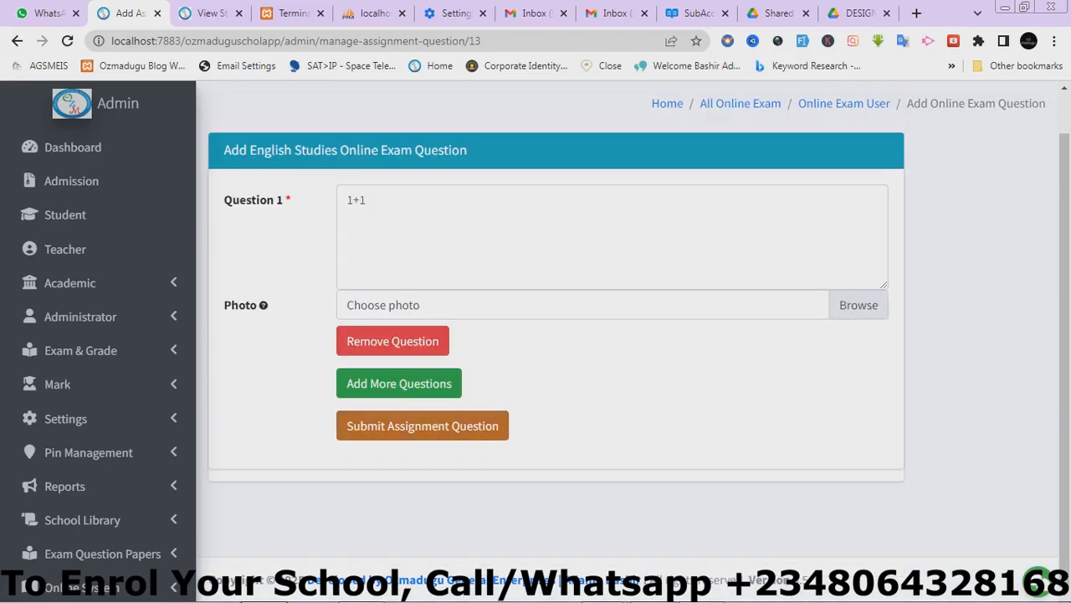
{"action": "left_click", "coordinate": [398, 383]}
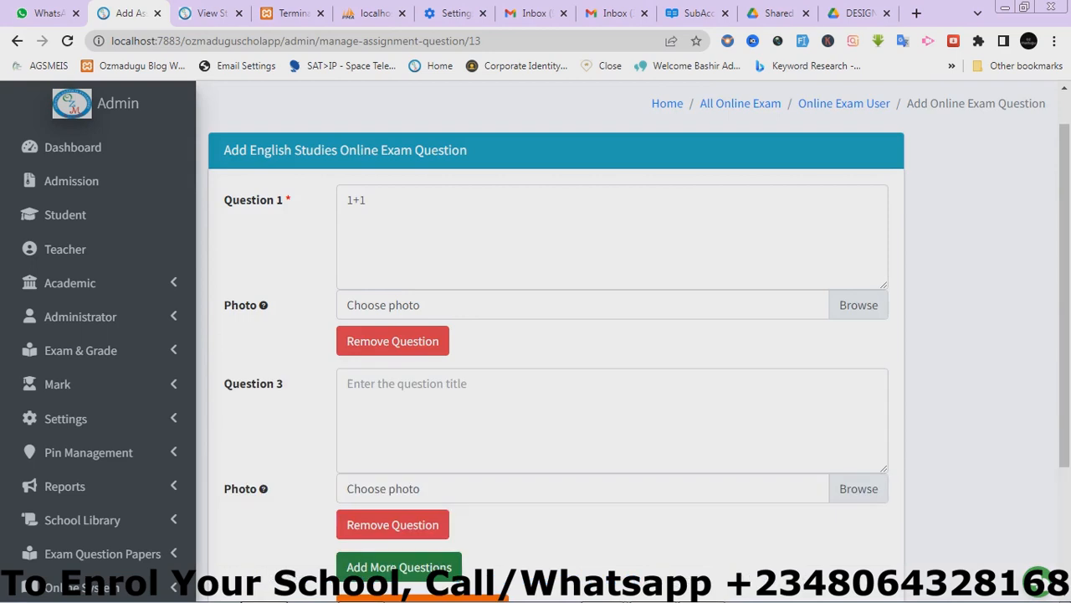
{"action": "left_click", "coordinate": [399, 385]}
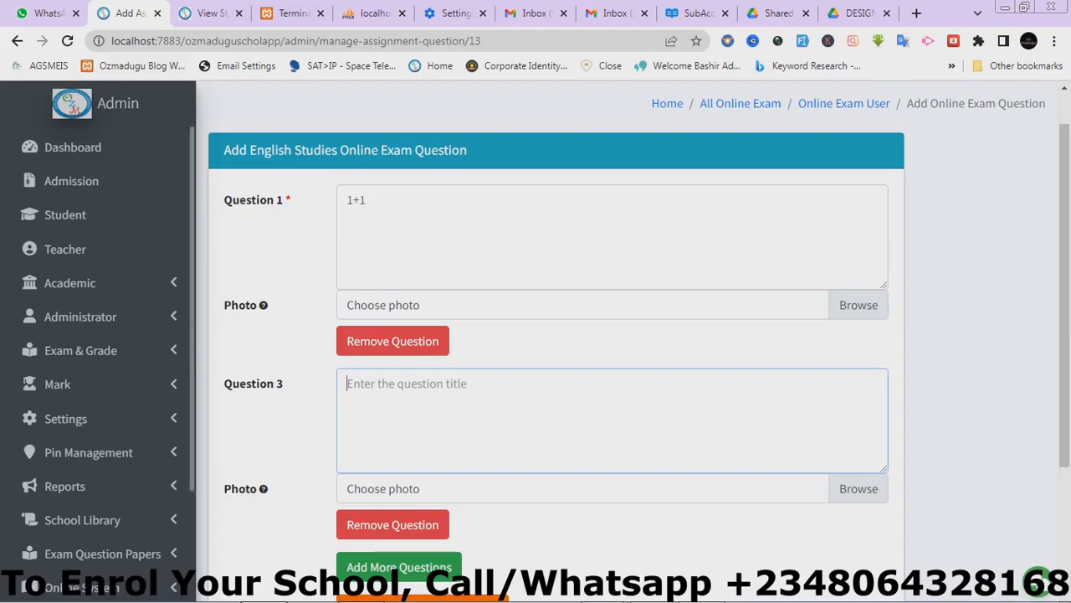
{"action": "left_click", "coordinate": [68, 41]}
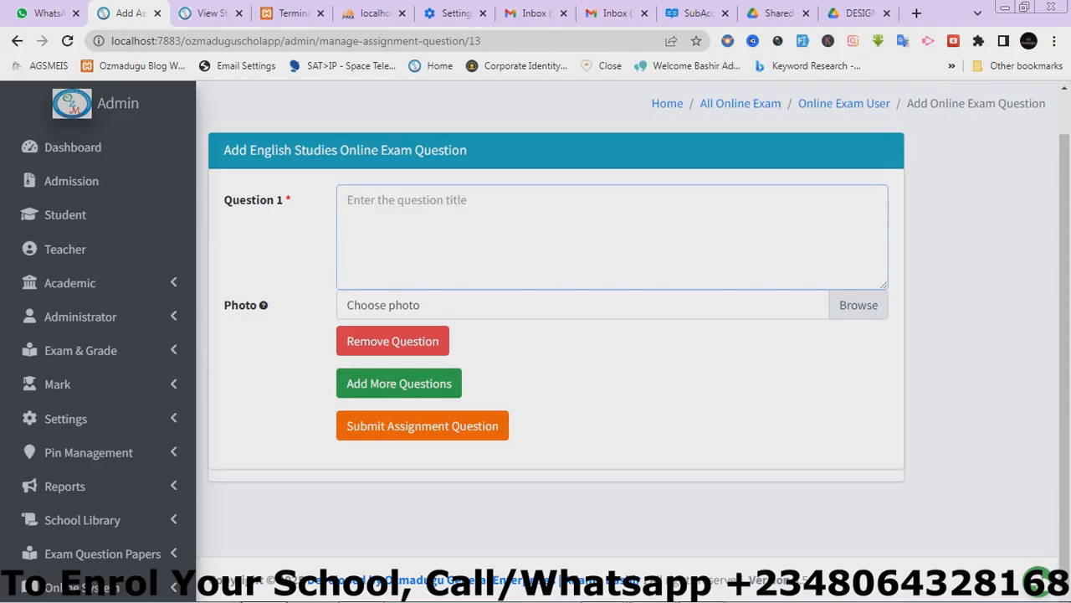
- Fill in Question 1 with "1+1" and attach the Capture image as its photo
{"action": "type", "text": "1+1"}
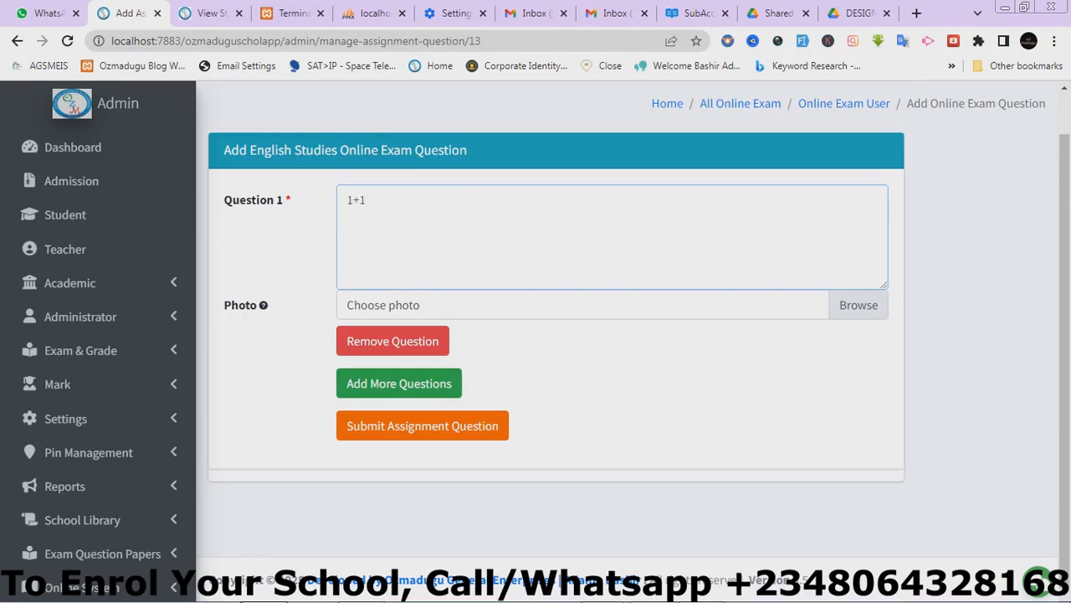
{"action": "key", "text": "Tab"}
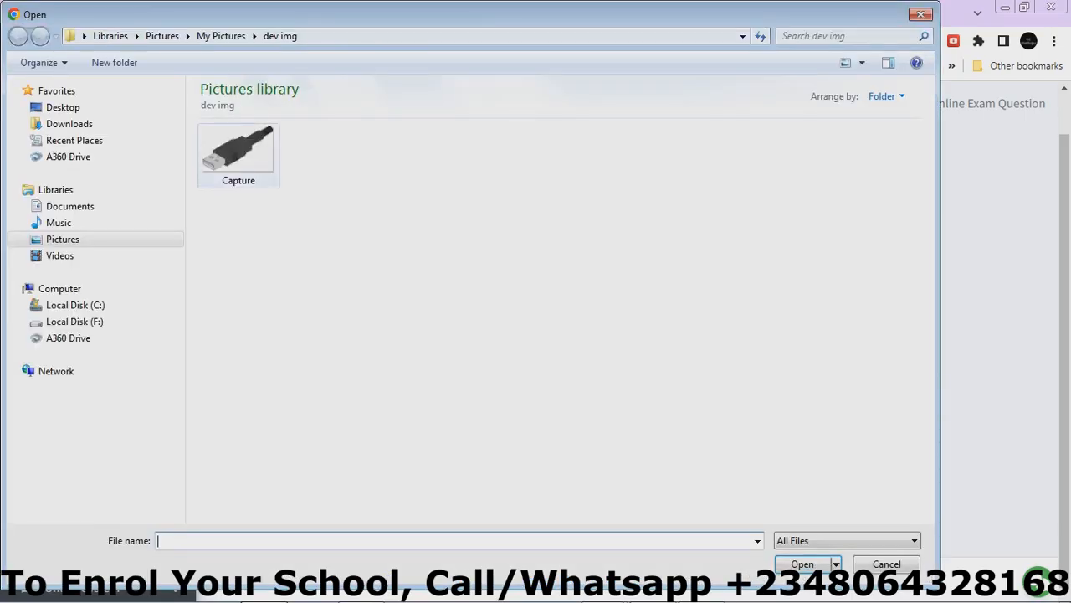
{"action": "key", "text": "Escape"}
- Add a second question to the assignment reading "2*2"
{"action": "left_click", "coordinate": [399, 383]}
{"action": "left_click", "coordinate": [410, 393]}
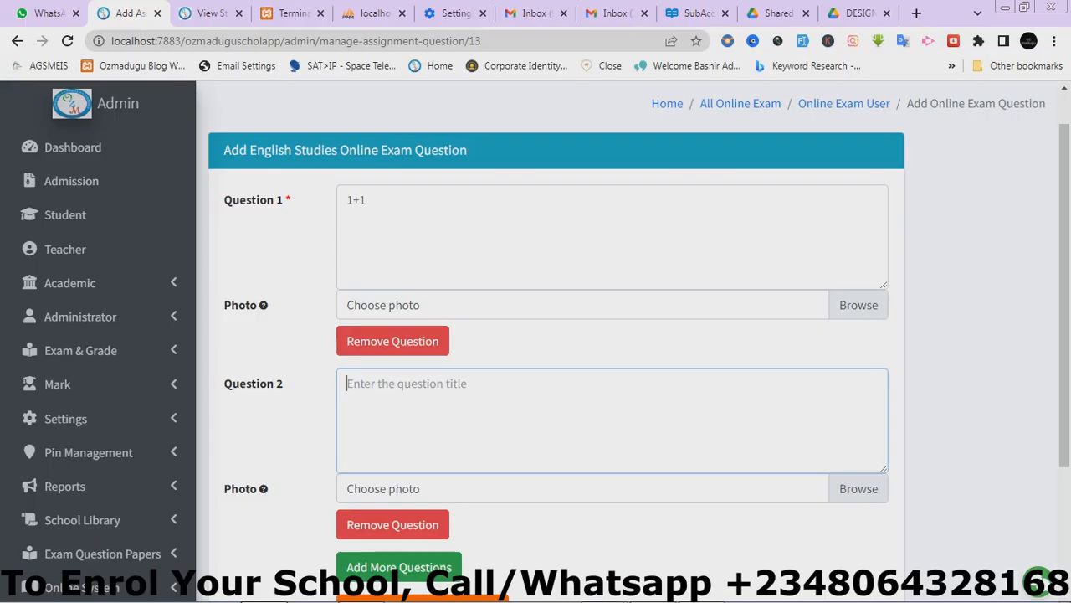
{"action": "type", "text": "2*2"}
- Add a third question reading "What is a noun" and submit the assignment questions
{"action": "scroll", "coordinate": [553, 335], "scroll_direction": "down", "scroll_amount": 2}
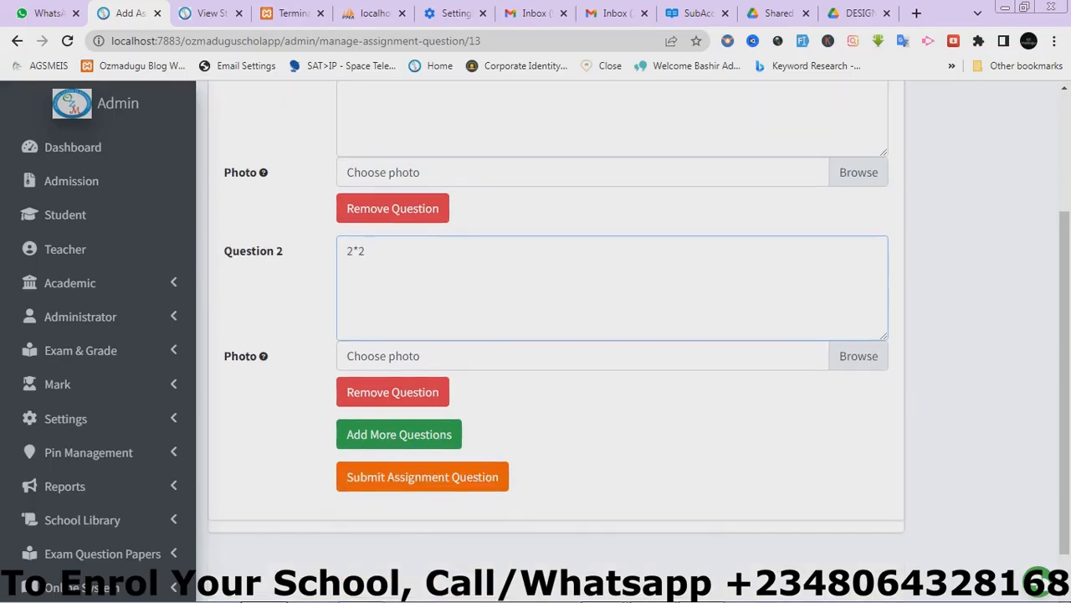
{"action": "left_click", "coordinate": [399, 434]}
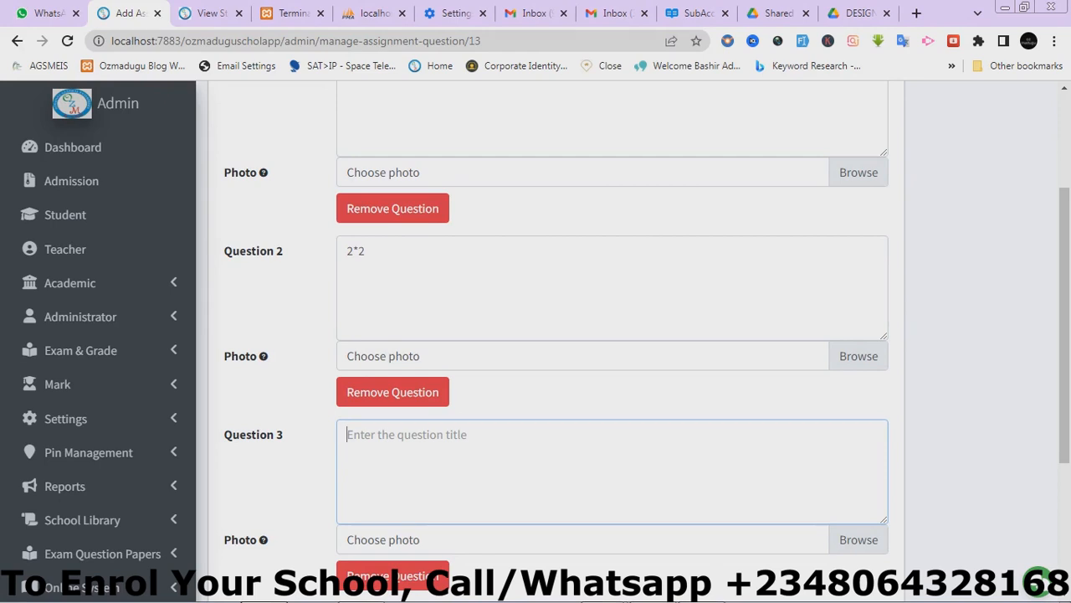
{"action": "type", "text": "What is"}
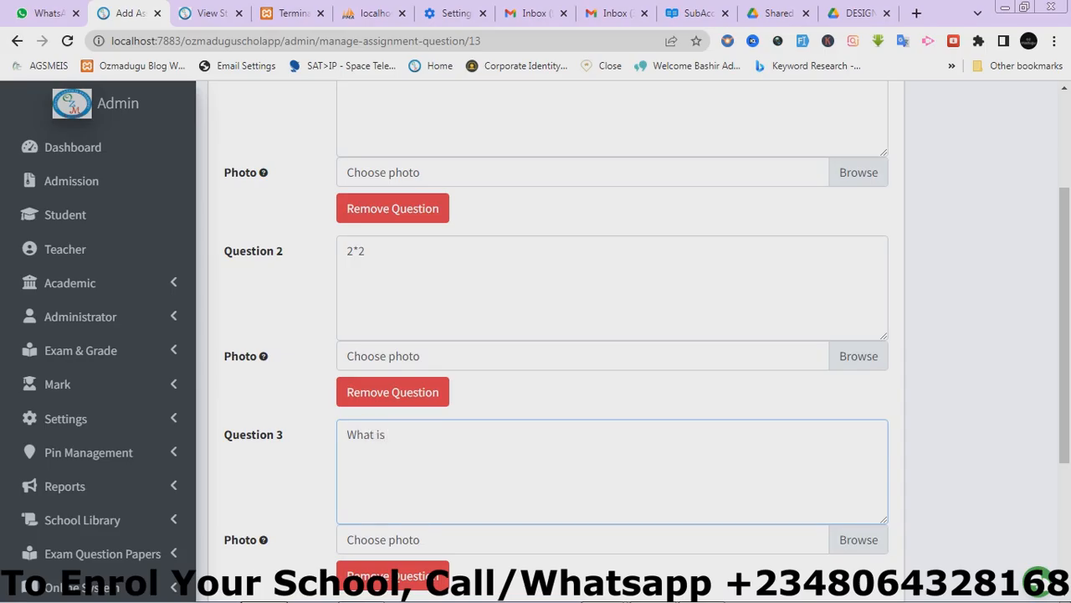
{"action": "type", "text": " a noun"}
{"action": "left_click_drag", "start_coordinate": [1049, 419], "coordinate": [1064, 486]}
{"action": "left_click", "coordinate": [982, 451]}
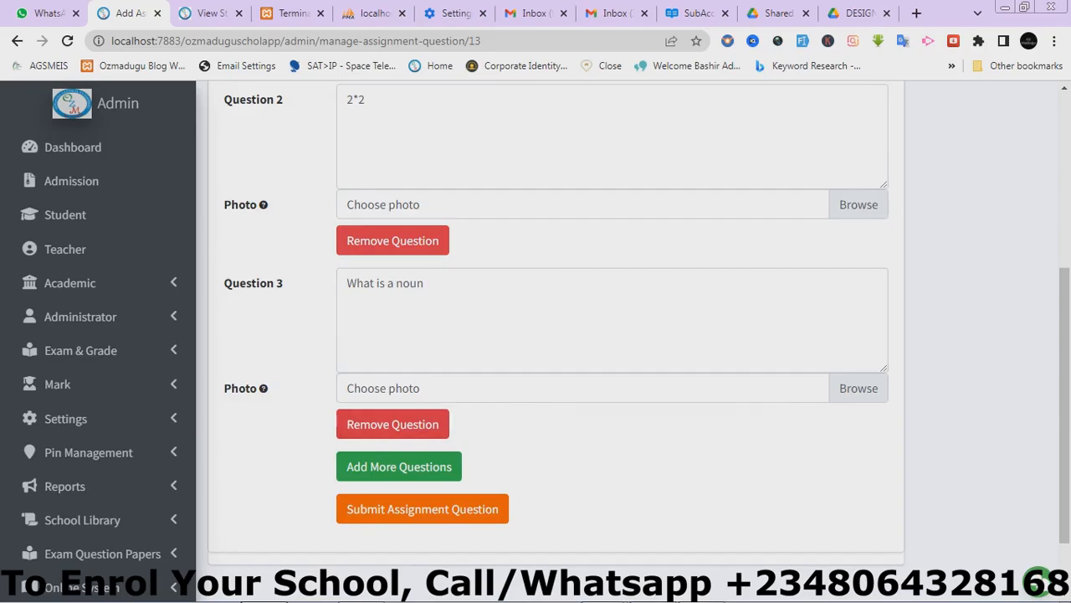
{"action": "left_click", "coordinate": [422, 509]}
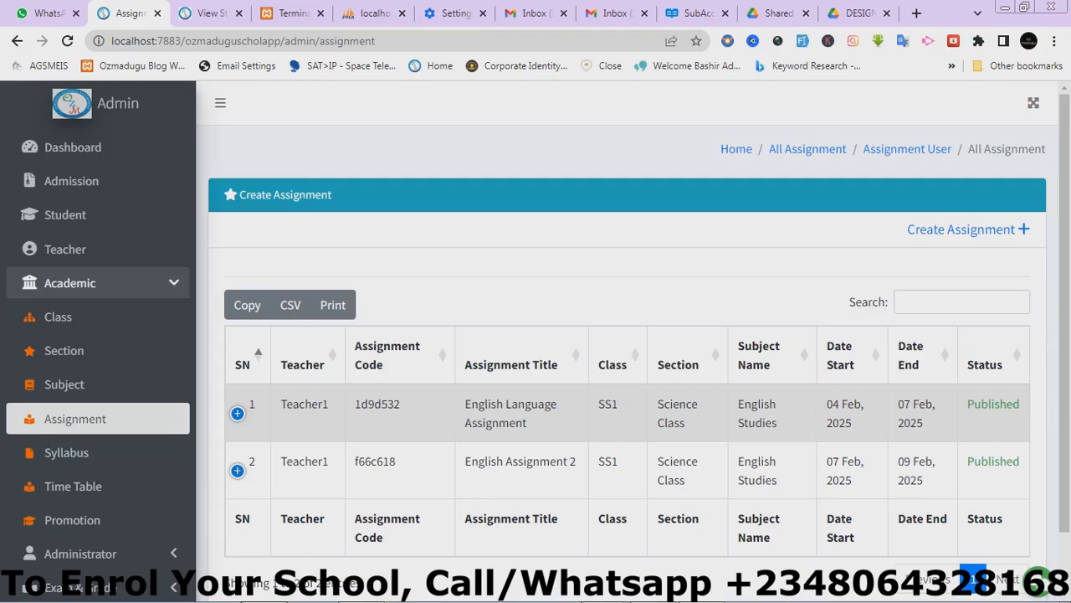
- Review the submitted questions and images of English Assignment 2, and return to the assignment list
{"action": "left_click", "coordinate": [238, 471]}
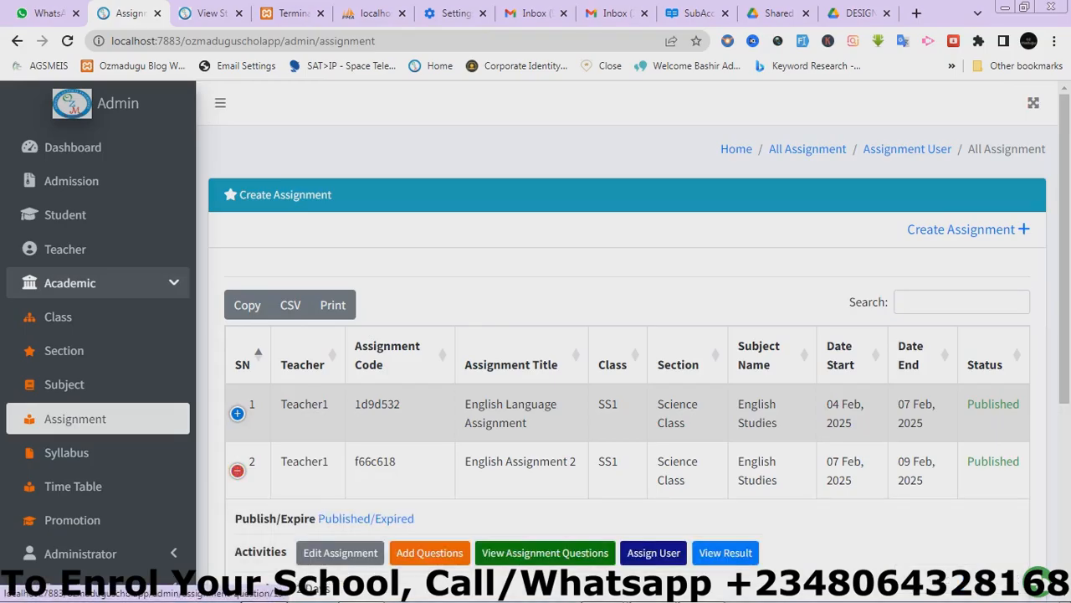
{"action": "left_click", "coordinate": [545, 552]}
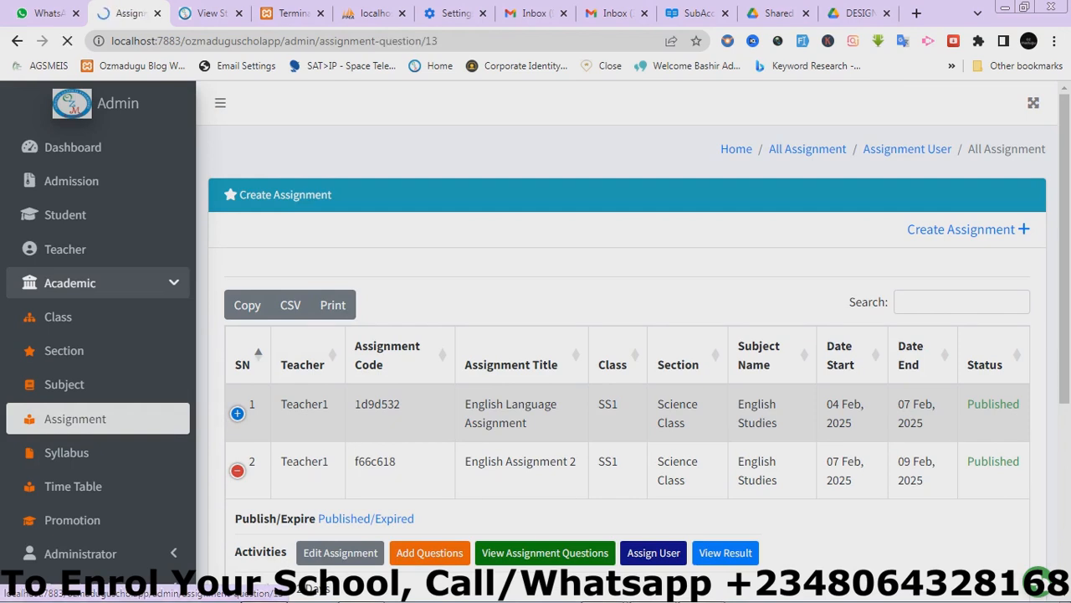
{"action": "scroll", "coordinate": [628, 335], "scroll_direction": "down", "scroll_amount": 3}
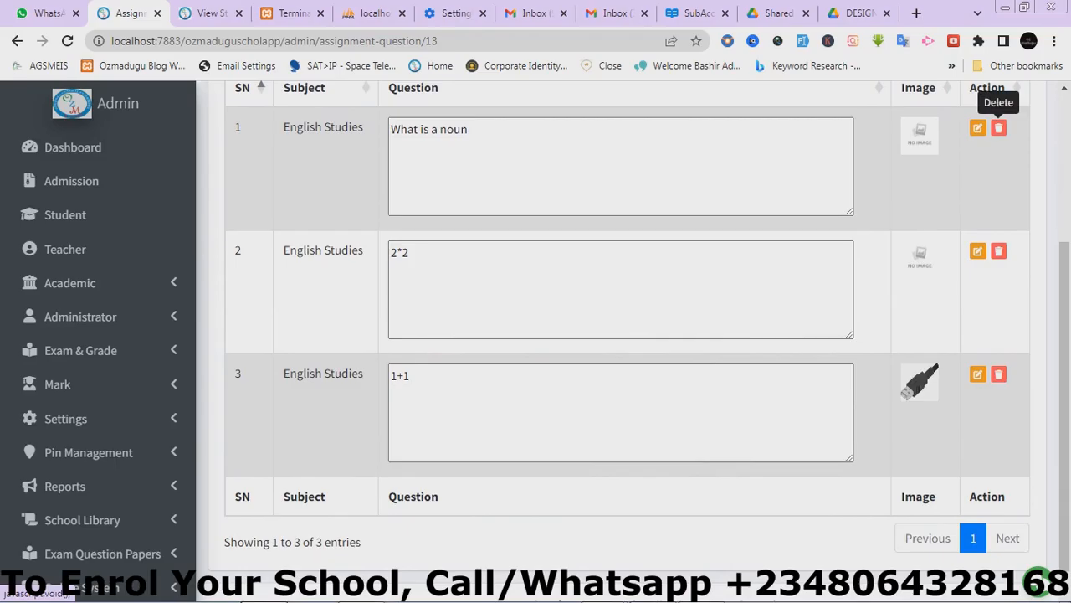
{"action": "scroll", "coordinate": [639, 334], "scroll_direction": "down", "scroll_amount": 1}
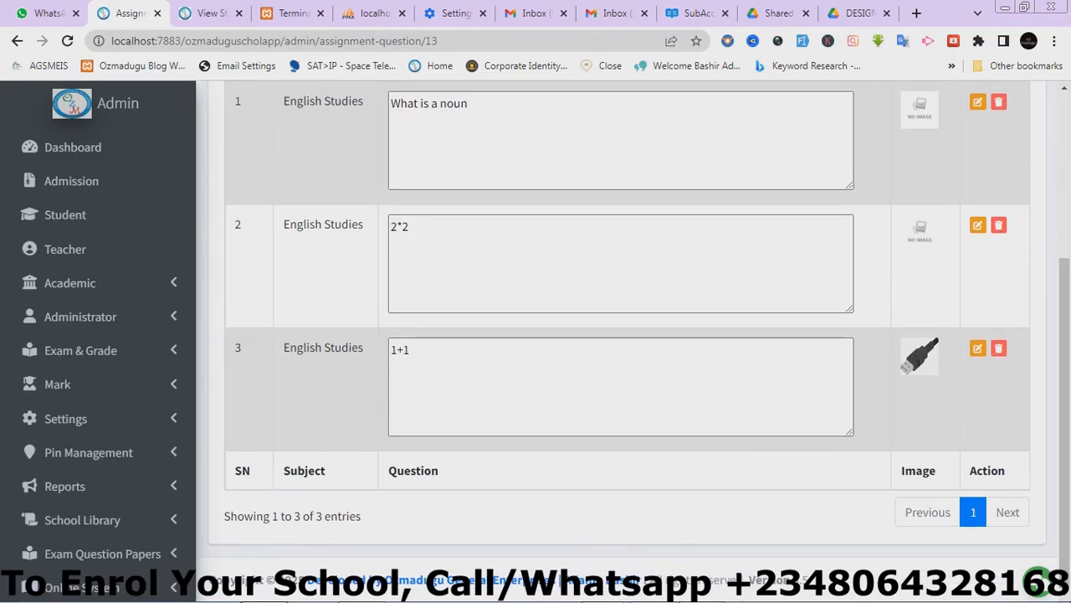
{"action": "left_click", "coordinate": [621, 263]}
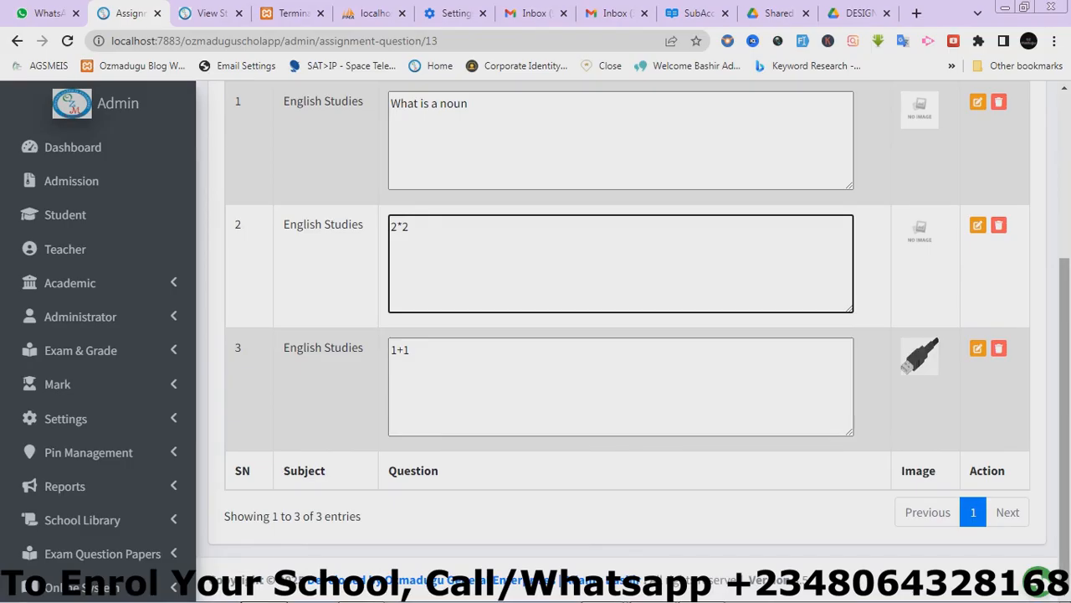
{"action": "scroll", "coordinate": [628, 335], "scroll_direction": "up", "scroll_amount": 3}
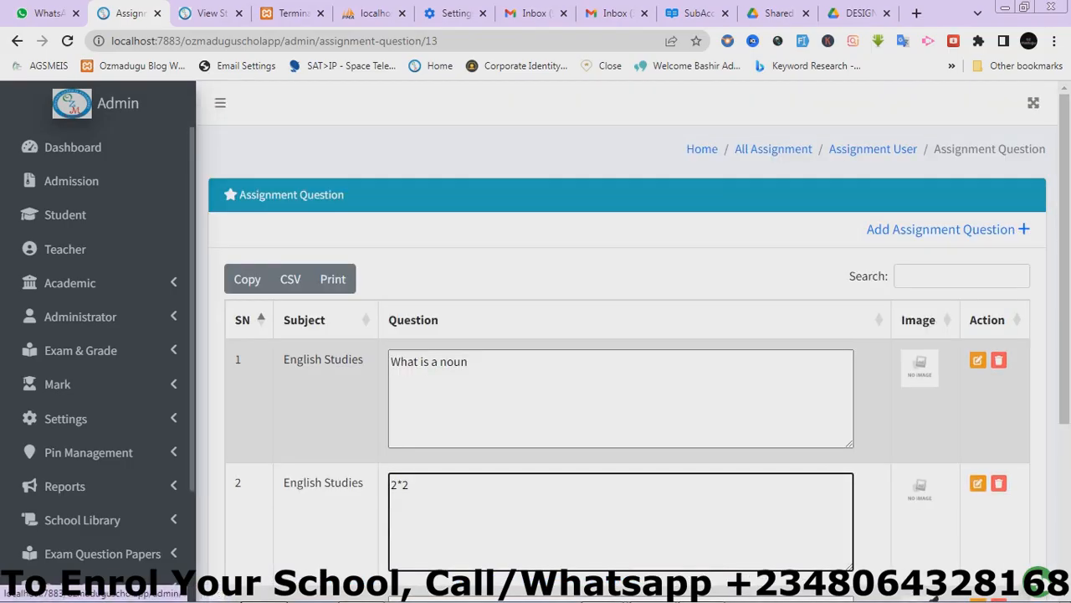
{"action": "left_click", "coordinate": [16, 40]}
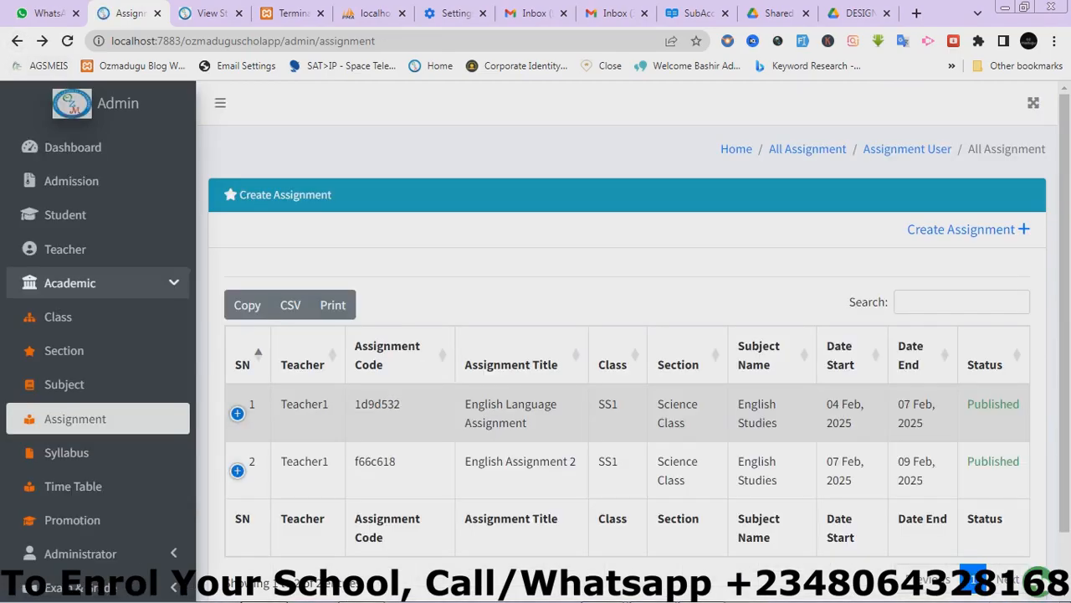
- Assign English Assignment 2 to Student 1 and the next student offered in the list
{"action": "left_click", "coordinate": [236, 470]}
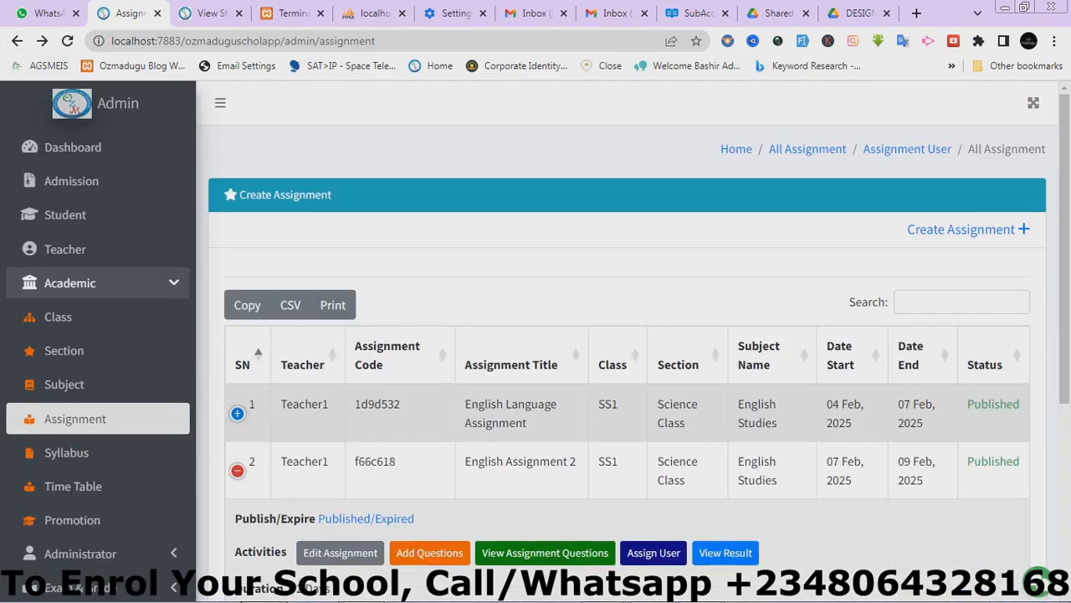
{"action": "left_click", "coordinate": [654, 552]}
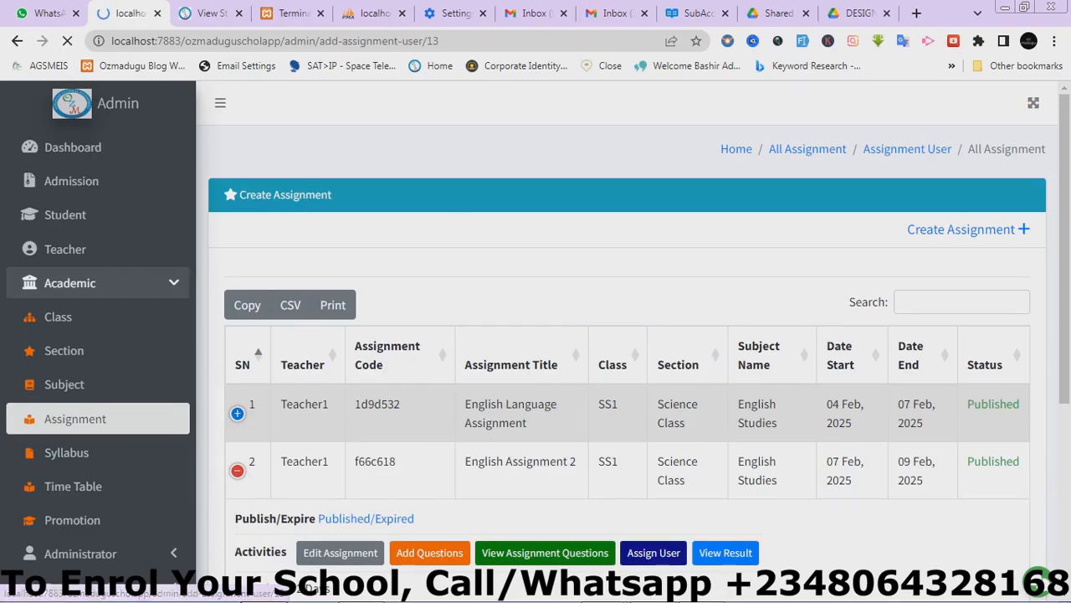
{"action": "left_click", "coordinate": [501, 363]}
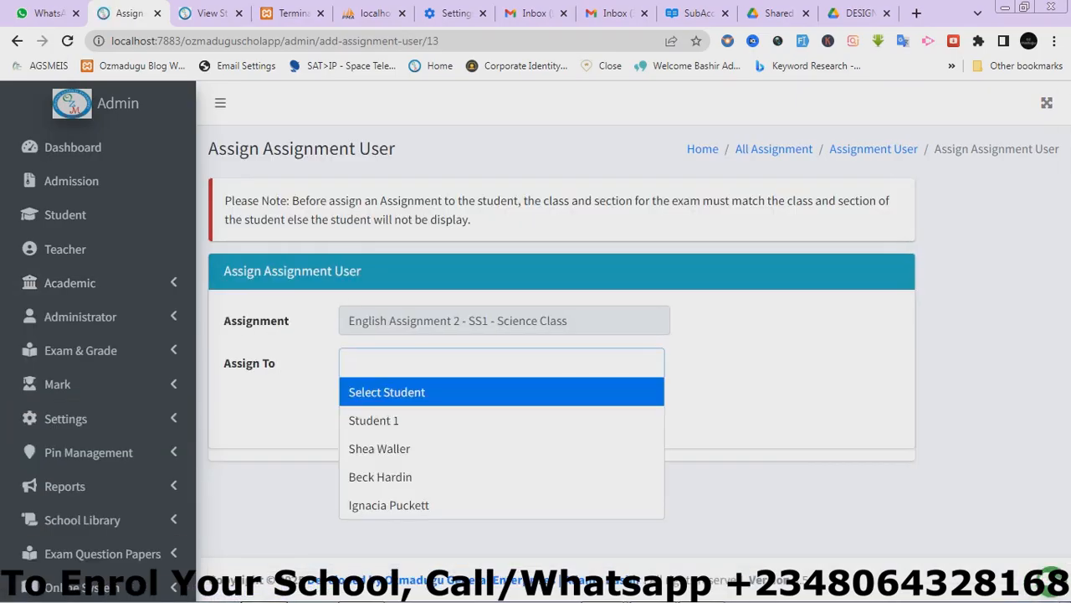
{"action": "key", "text": "Return"}
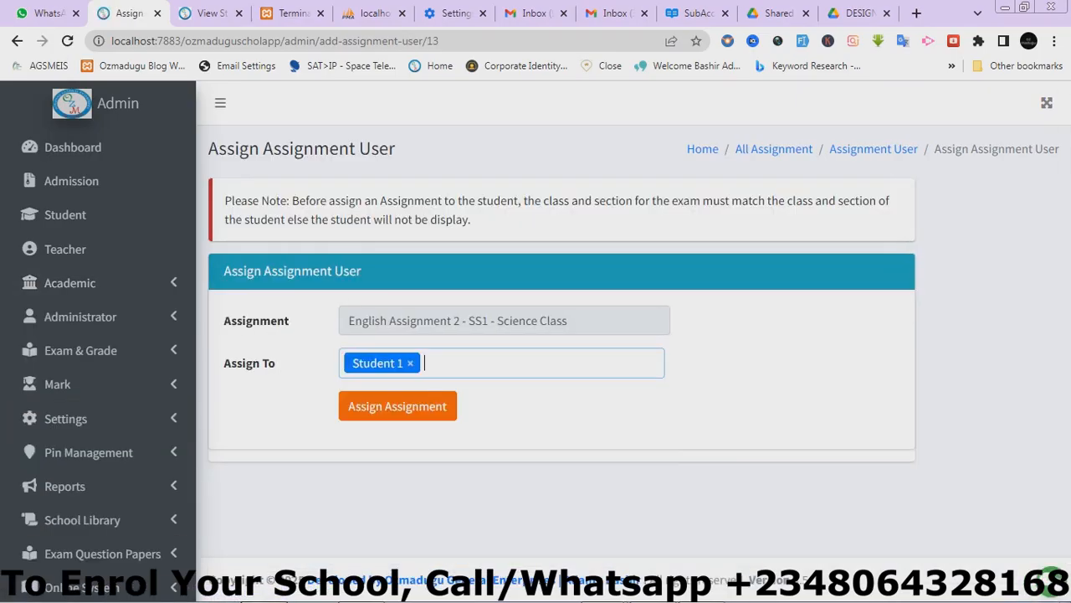
{"action": "key", "text": "Down"}
{"action": "key", "text": "Down"}
{"action": "key", "text": "Return"}
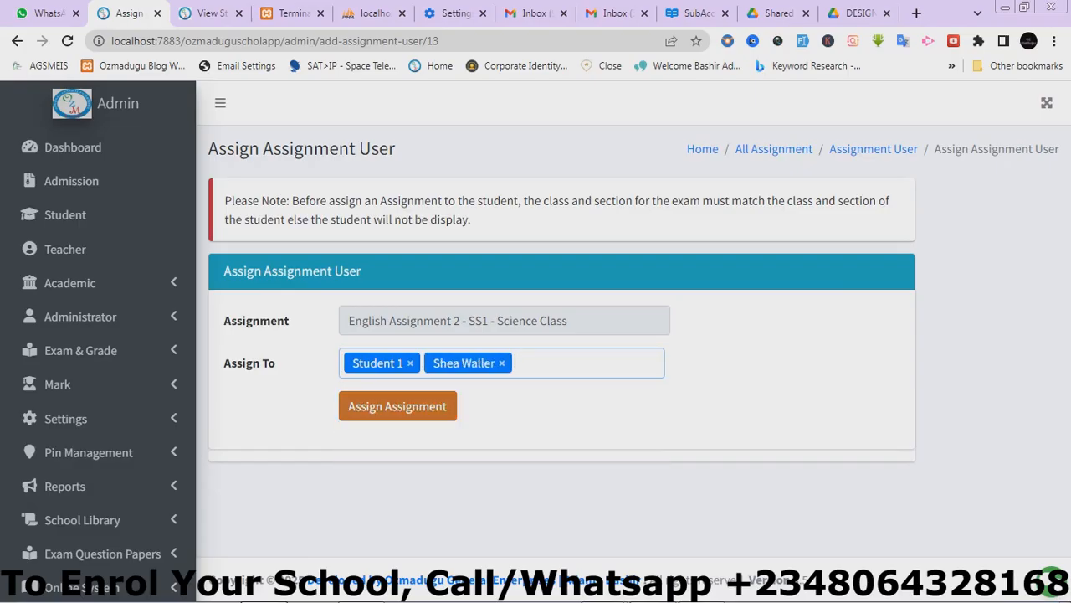
{"action": "left_click", "coordinate": [398, 406]}
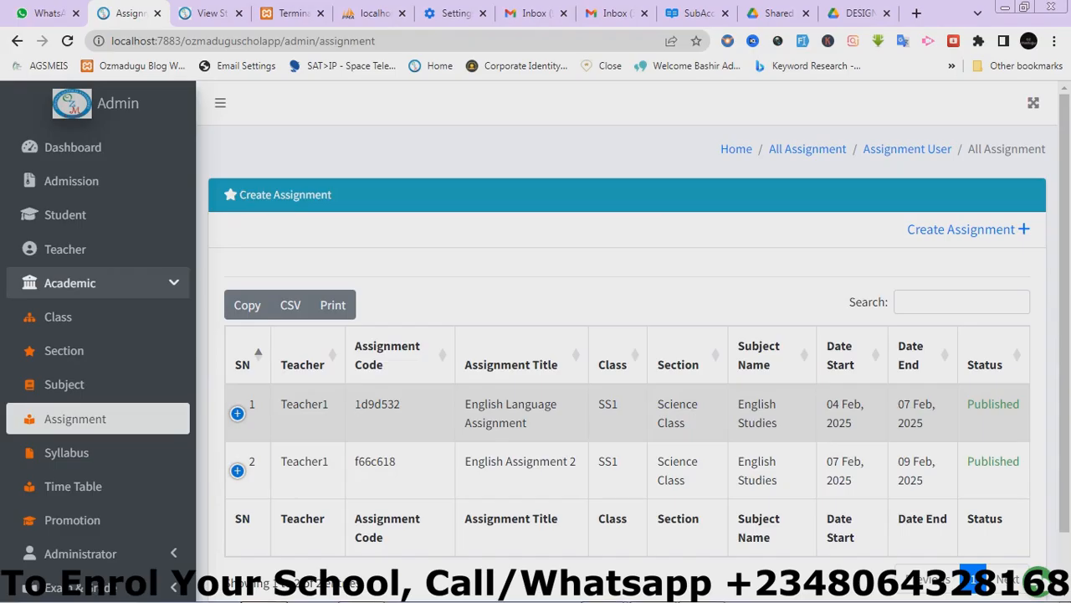
- Assign the English Language Assignment to Student 1 and the next student offered in the list
{"action": "left_click", "coordinate": [237, 413]}
{"action": "left_click", "coordinate": [653, 495]}
{"action": "left_click", "coordinate": [501, 363]}
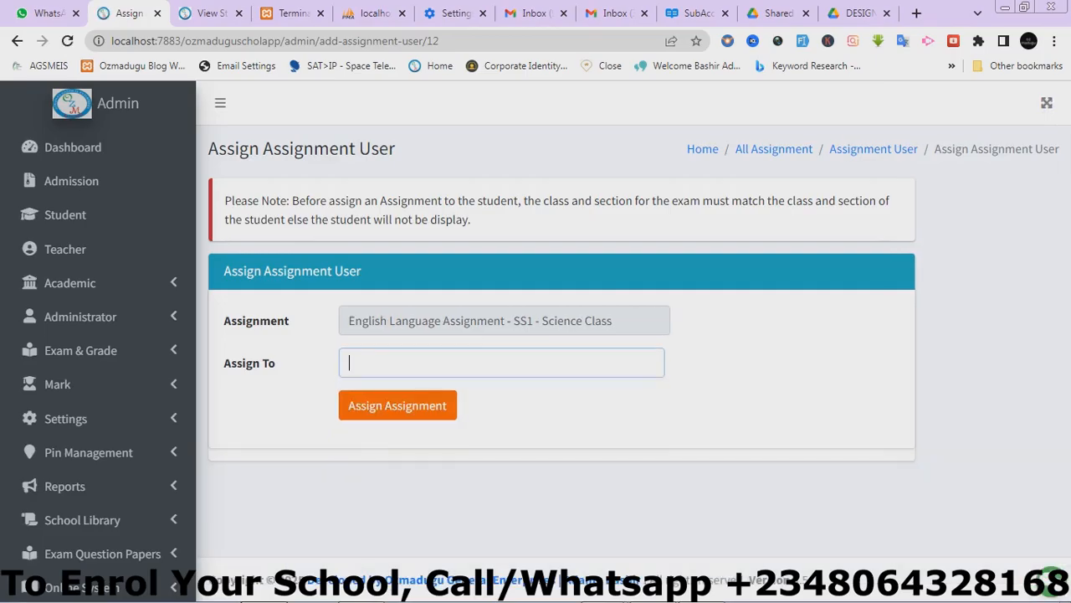
{"action": "left_click", "coordinate": [376, 420]}
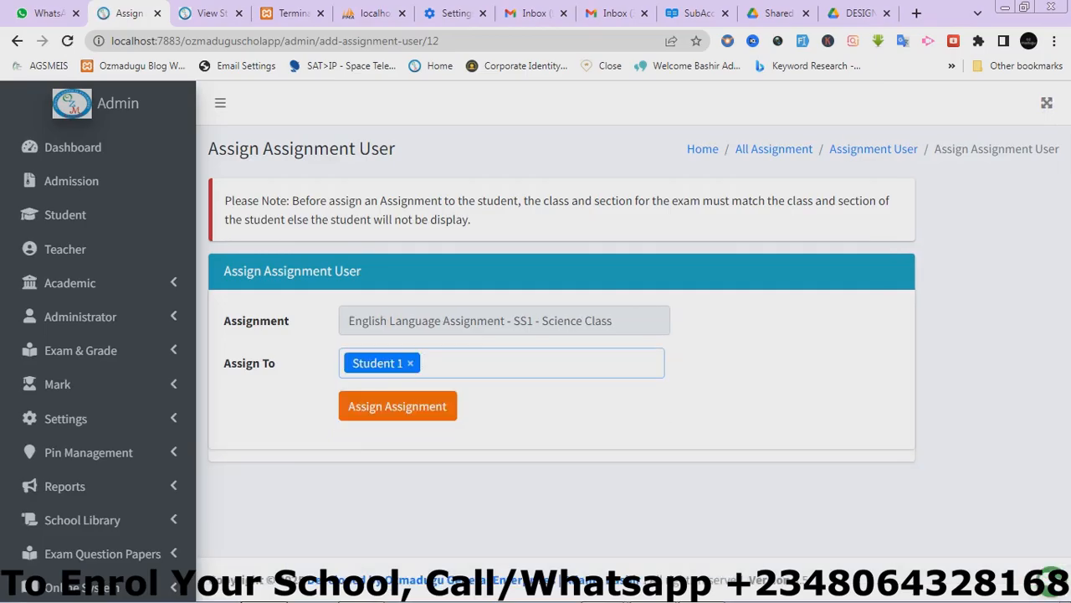
{"action": "left_click", "coordinate": [501, 362]}
{"action": "left_click", "coordinate": [380, 448]}
{"action": "left_click", "coordinate": [397, 406]}
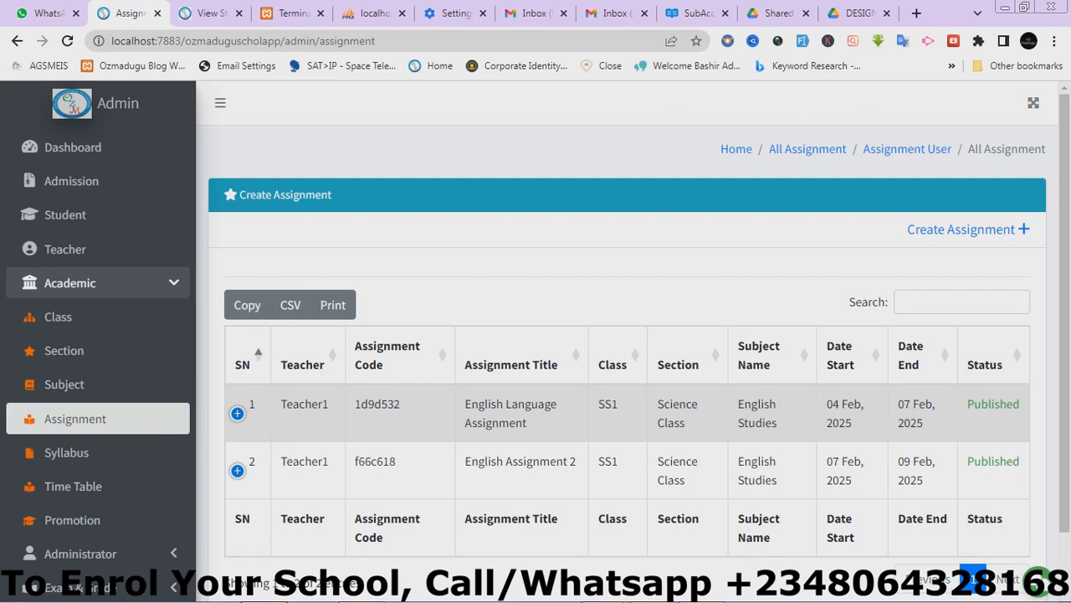
- Replace the terminal report page with the student portal login at localhost:7883/ozmaduguscholapp/student
{"action": "left_click", "coordinate": [203, 14]}
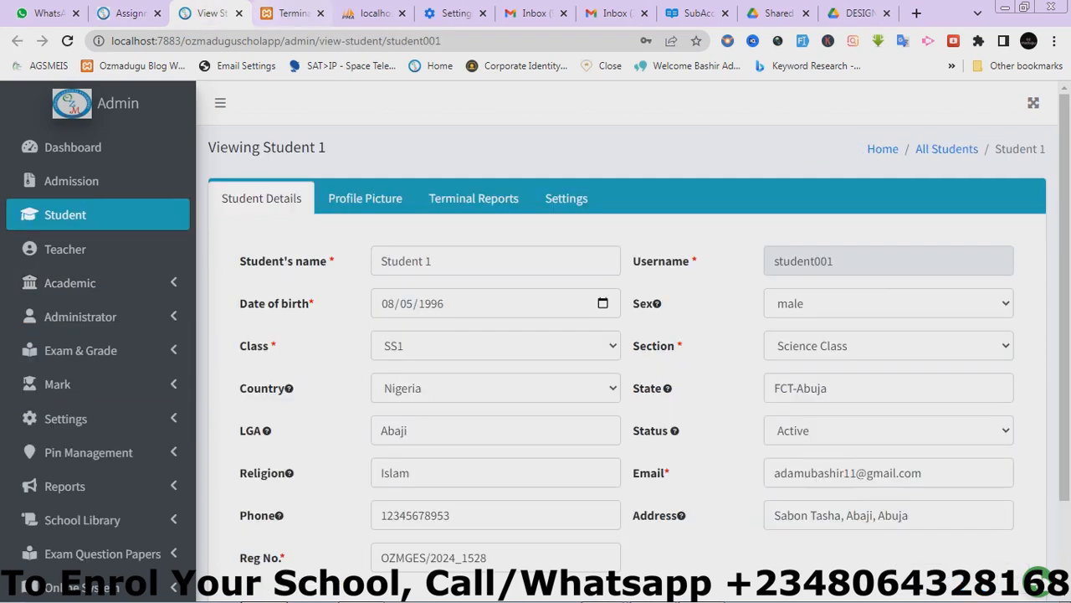
{"action": "left_click", "coordinate": [289, 13]}
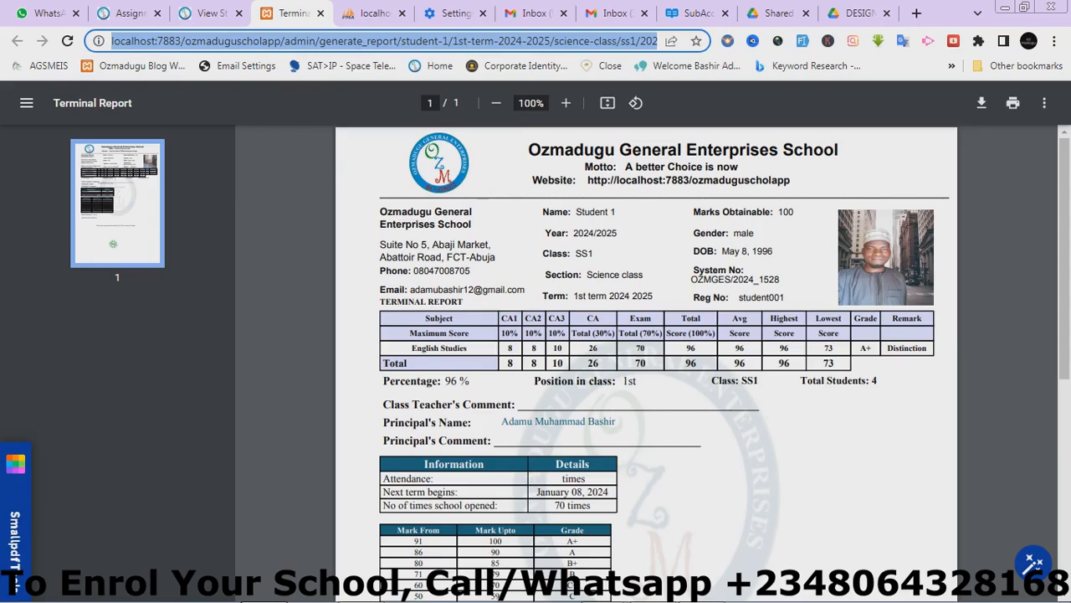
{"action": "left_click", "coordinate": [296, 40]}
{"action": "left_click_drag", "start_coordinate": [316, 40], "coordinate": [658, 40]}
{"action": "key", "text": "BackSpace"}
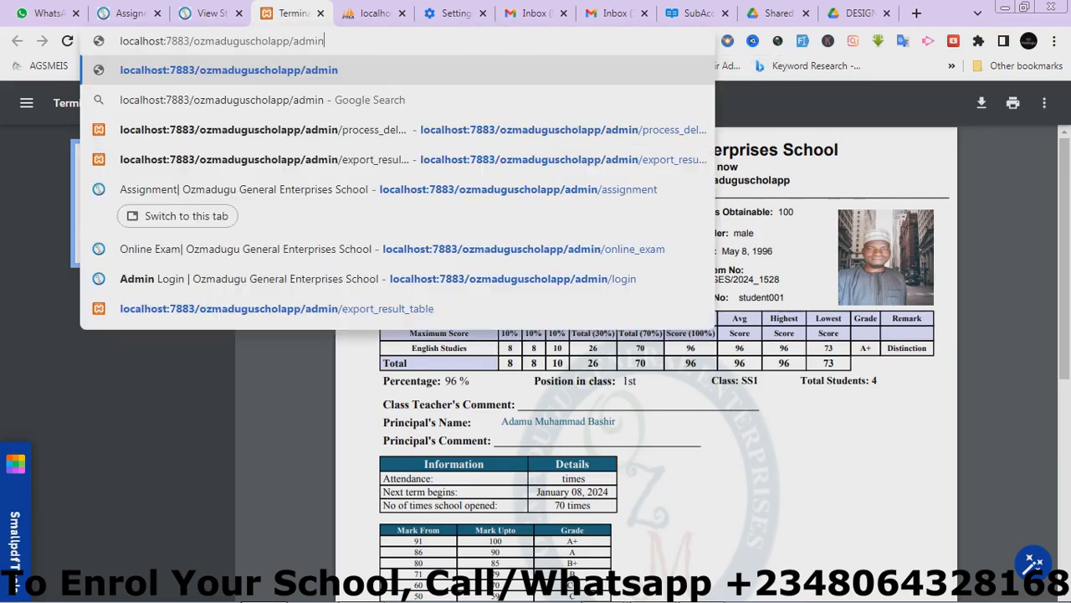
{"action": "key", "text": "BackSpace"}
{"action": "key", "text": "BackSpace"}
{"action": "key", "text": "BackSpace"}
{"action": "key", "text": "BackSpace"}
{"action": "key", "text": "BackSpace"}
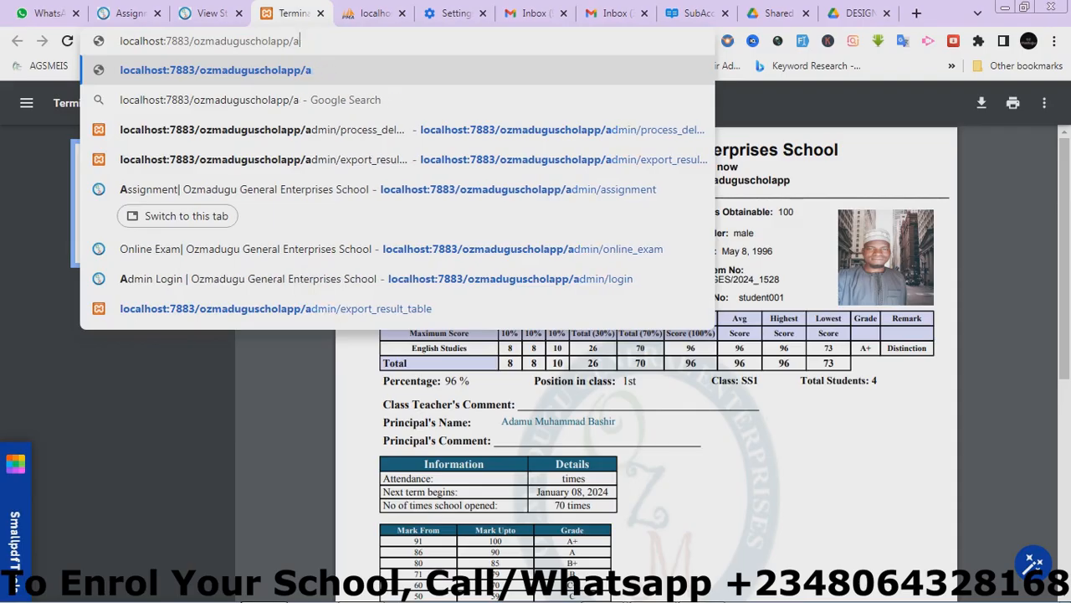
{"action": "type", "text": "stu"}
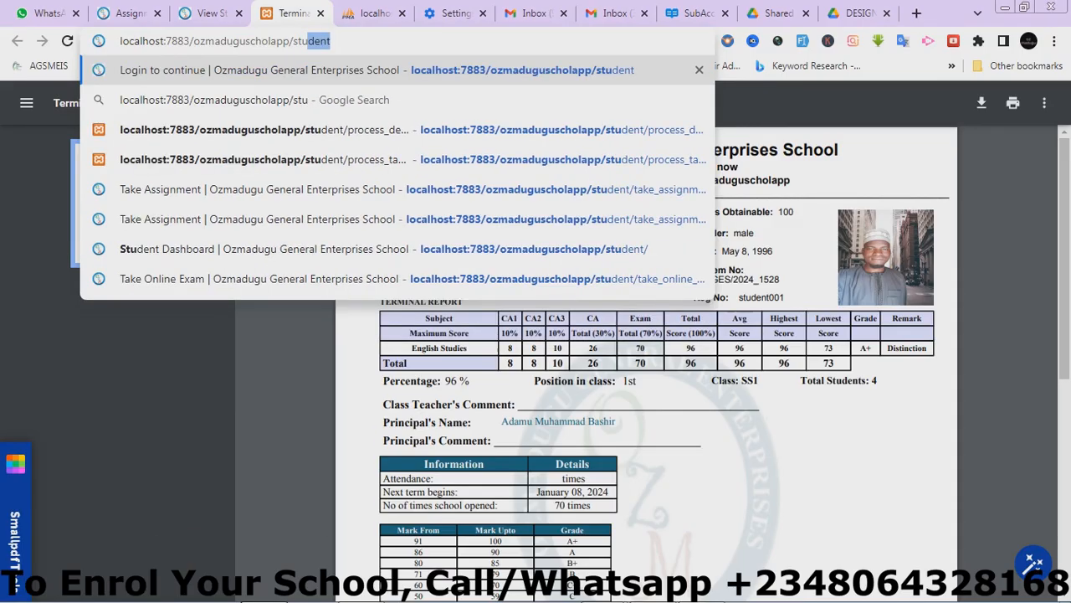
{"action": "key", "text": "Return"}
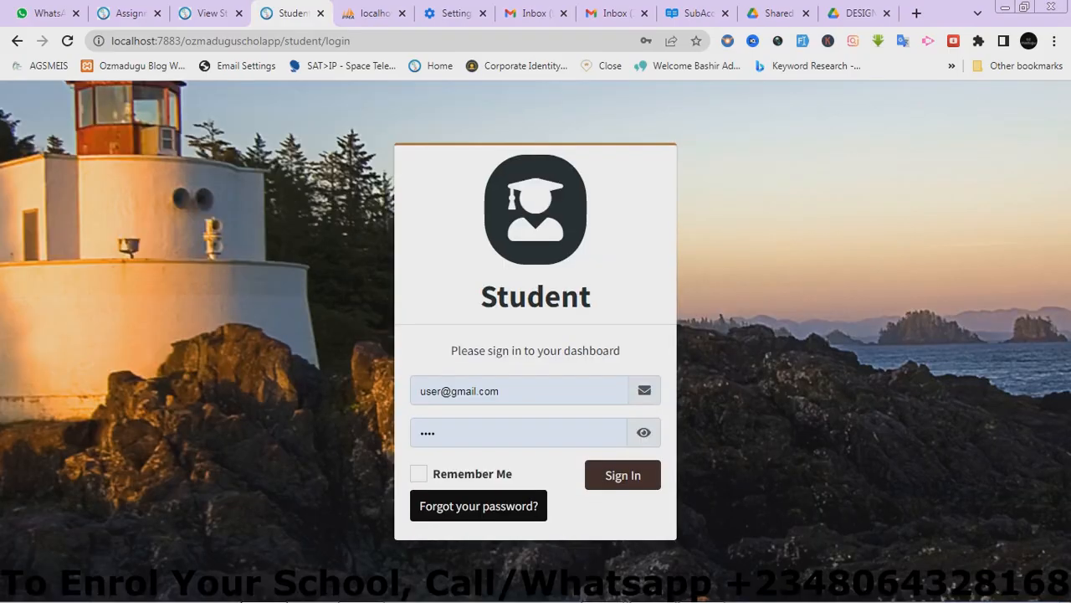
- Fill the student login's username field with the saved entry matching the account password and select its text for reuse
{"action": "left_click", "coordinate": [535, 391]}
{"action": "key", "text": "ctrl+a"}
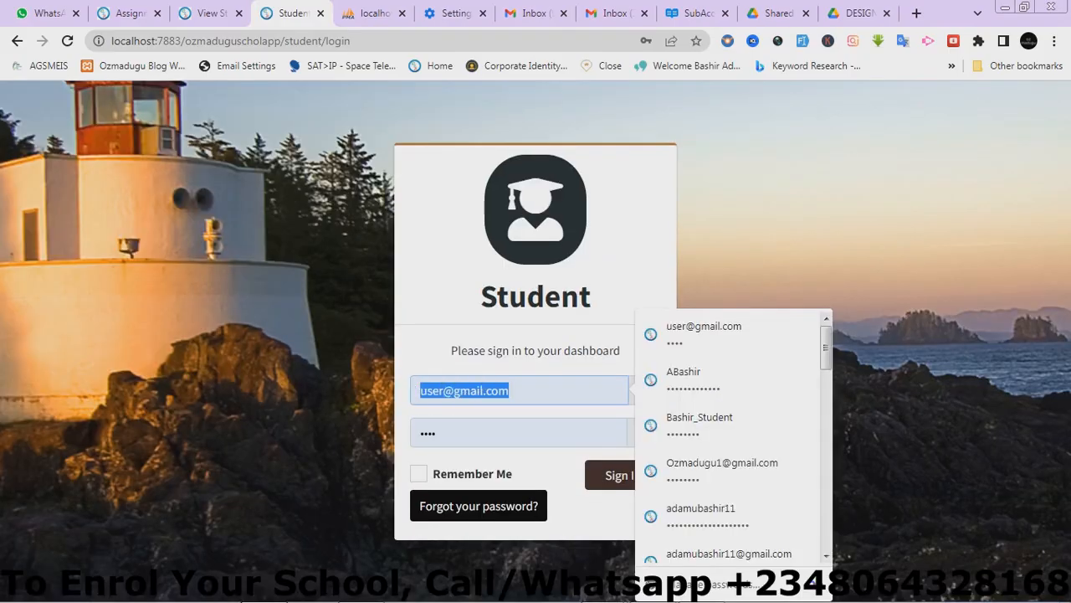
{"action": "type", "text": "Student002"}
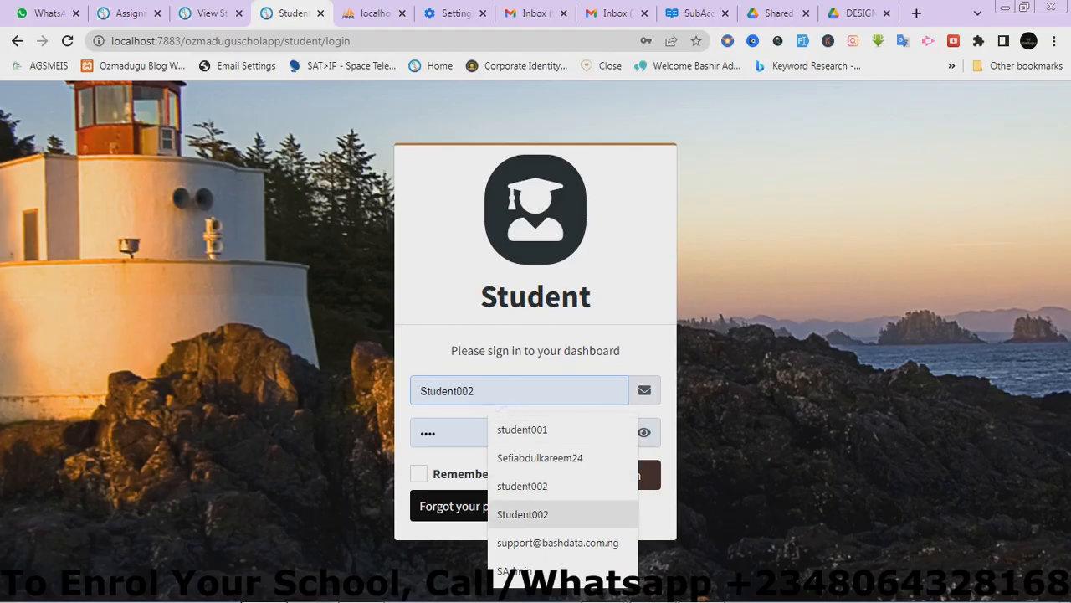
{"action": "key", "text": "Up"}
{"action": "key", "text": "Up"}
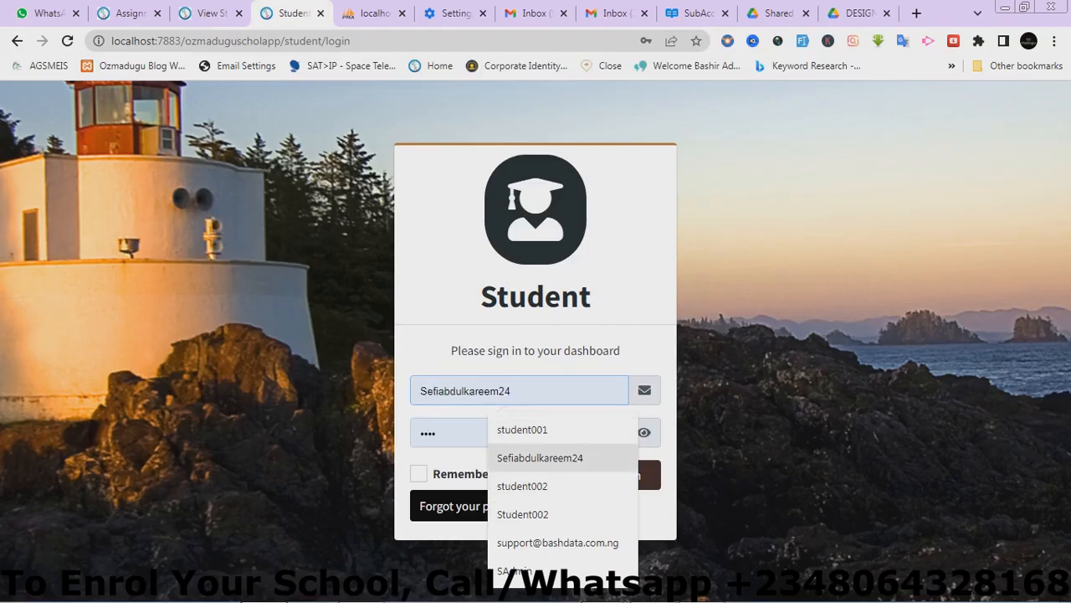
{"action": "key", "text": "Up"}
{"action": "key", "text": "Up"}
{"action": "type", "text": "t"}
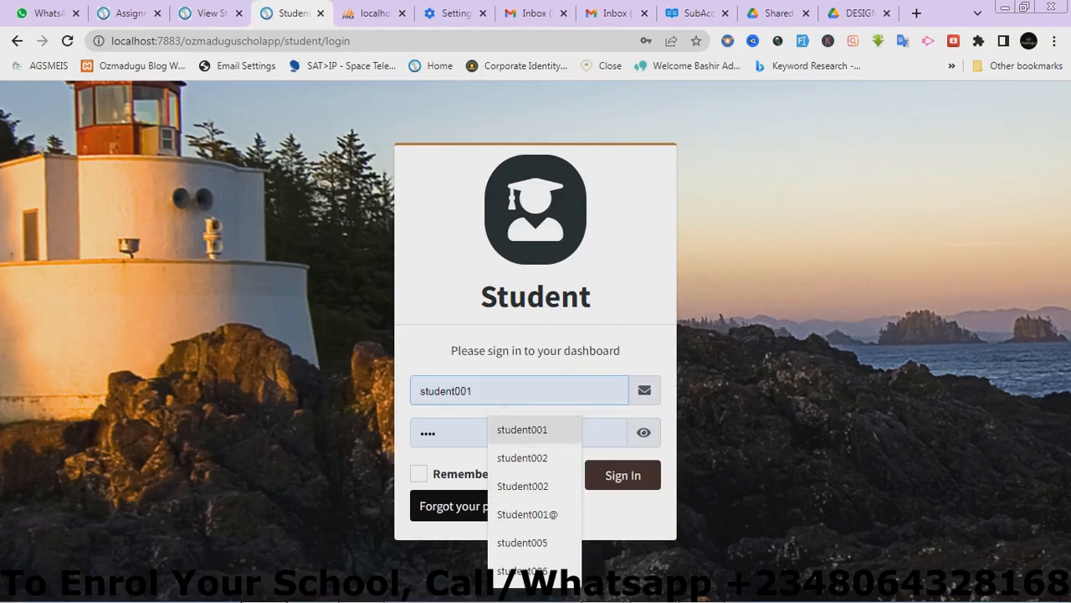
{"action": "left_click", "coordinate": [528, 515]}
{"action": "left_click_drag", "start_coordinate": [496, 391], "coordinate": [418, 391]}
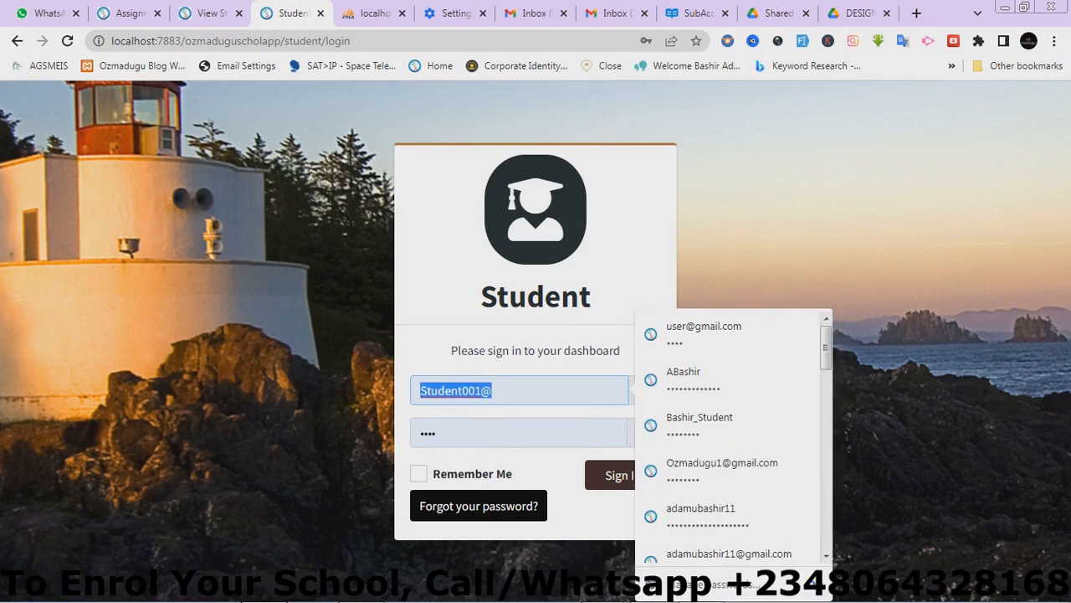
- Enter the account password, correct the student's username, and sign in to the student portal
{"action": "key", "text": "Tab"}
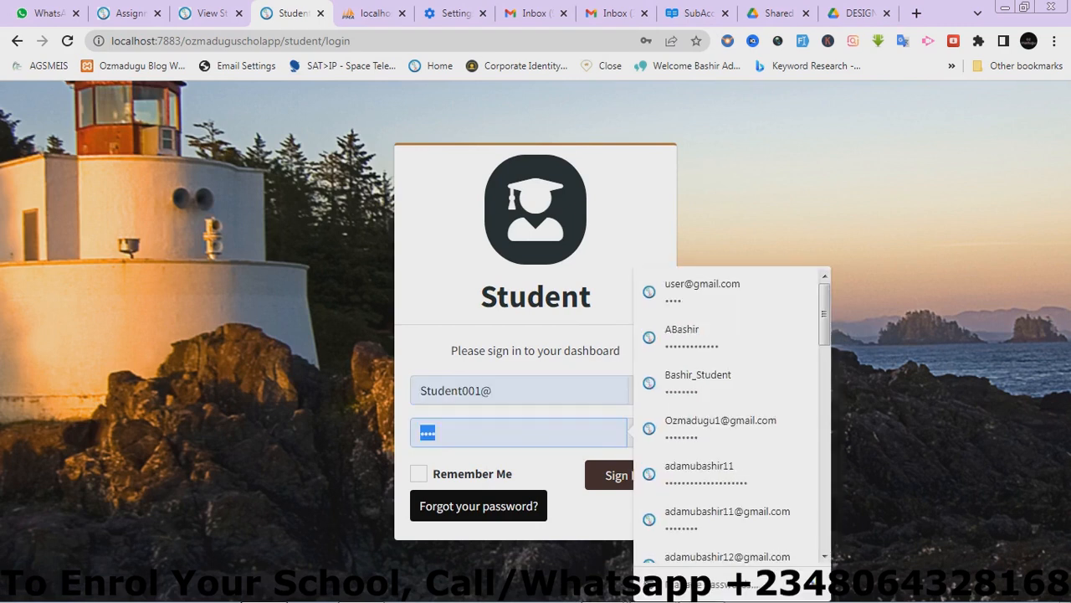
{"action": "key", "text": "ctrl+v"}
{"action": "left_click", "coordinate": [495, 390]}
{"action": "key", "text": "BackSpace"}
{"action": "left_click", "coordinate": [622, 475]}
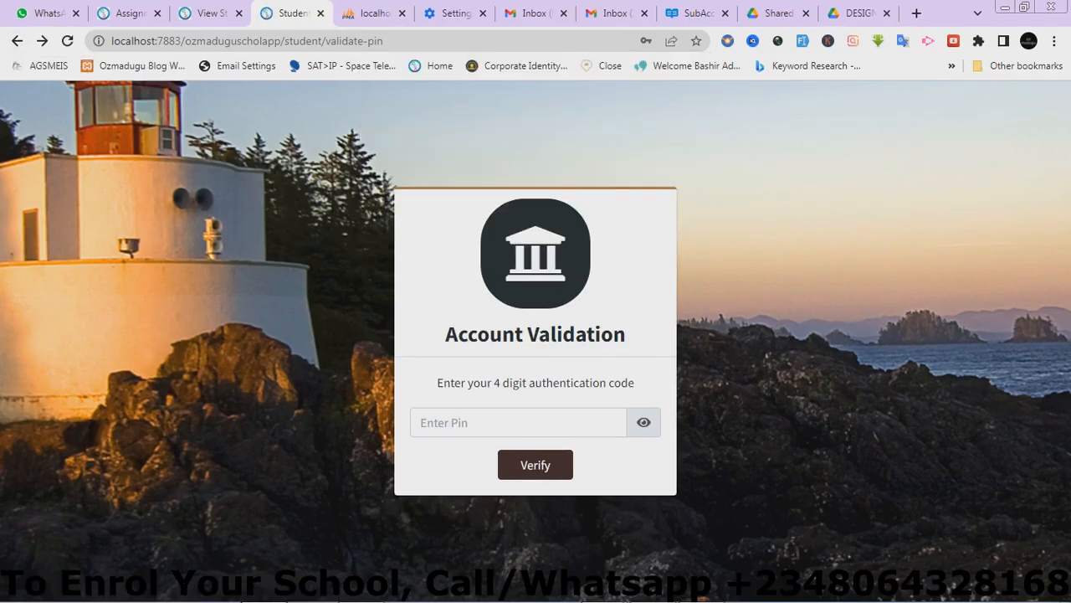
- Verify the student account with its four-digit PIN and dismiss the saved-password alert
{"action": "left_click", "coordinate": [519, 423]}
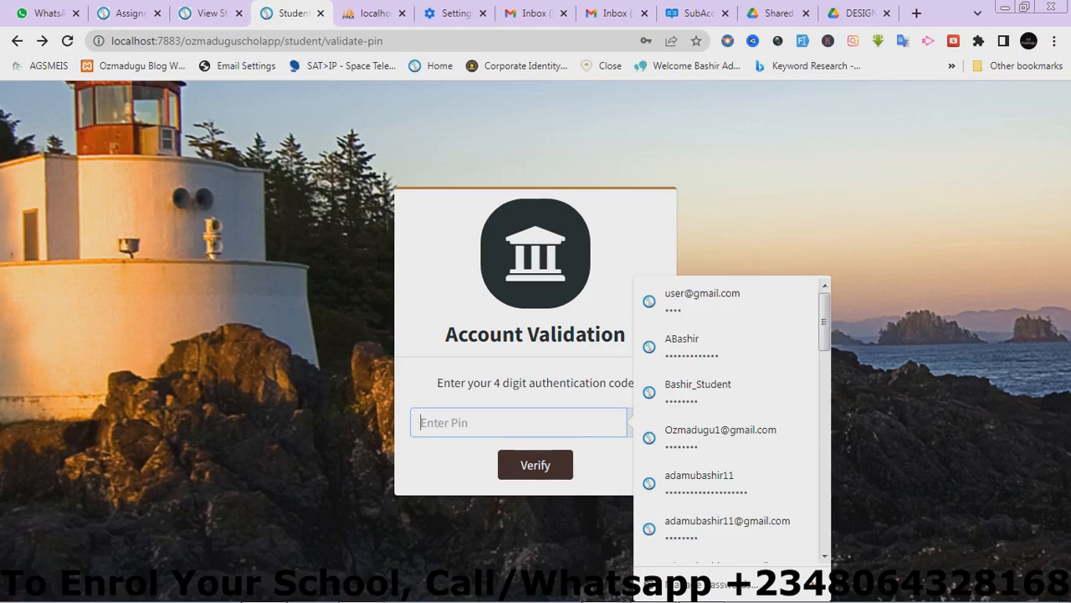
{"action": "type", "text": "••"}
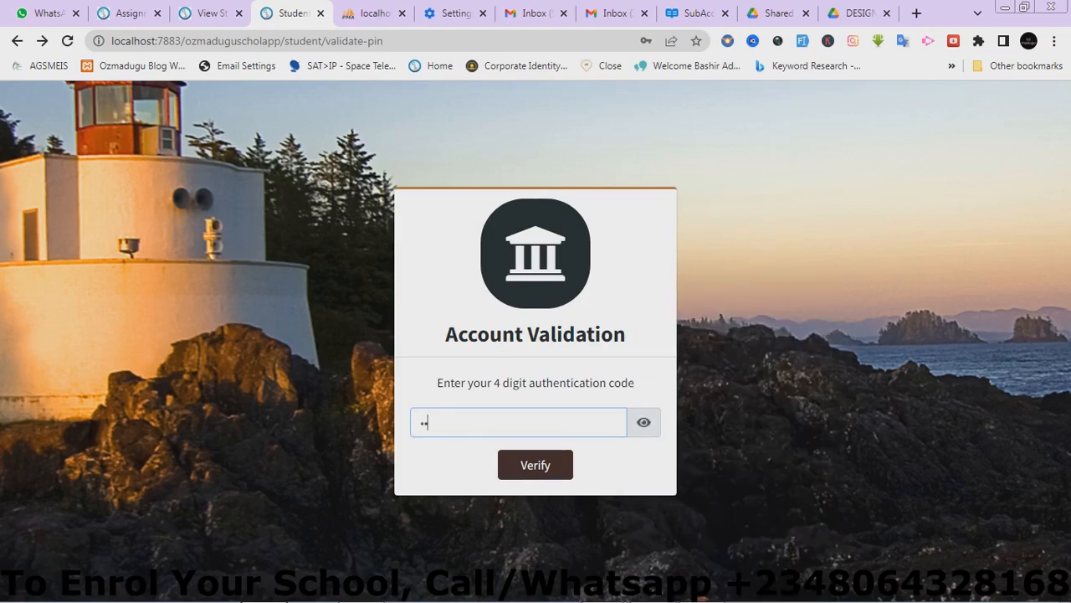
{"action": "key", "text": "BackSpace"}
{"action": "type", "text": "••••"}
{"action": "key", "text": "Return"}
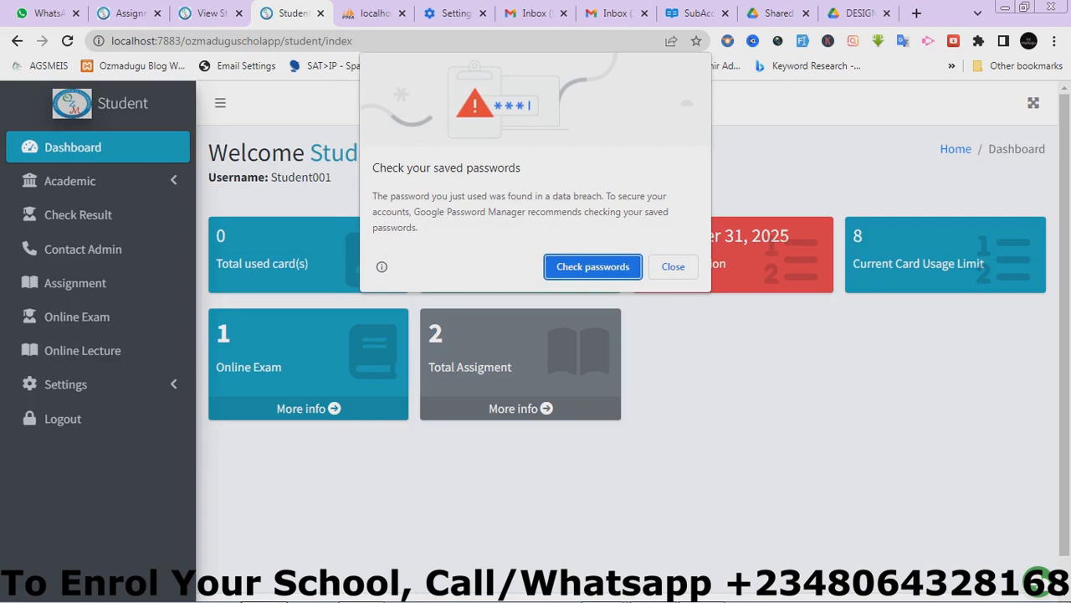
{"action": "left_click", "coordinate": [673, 267]}
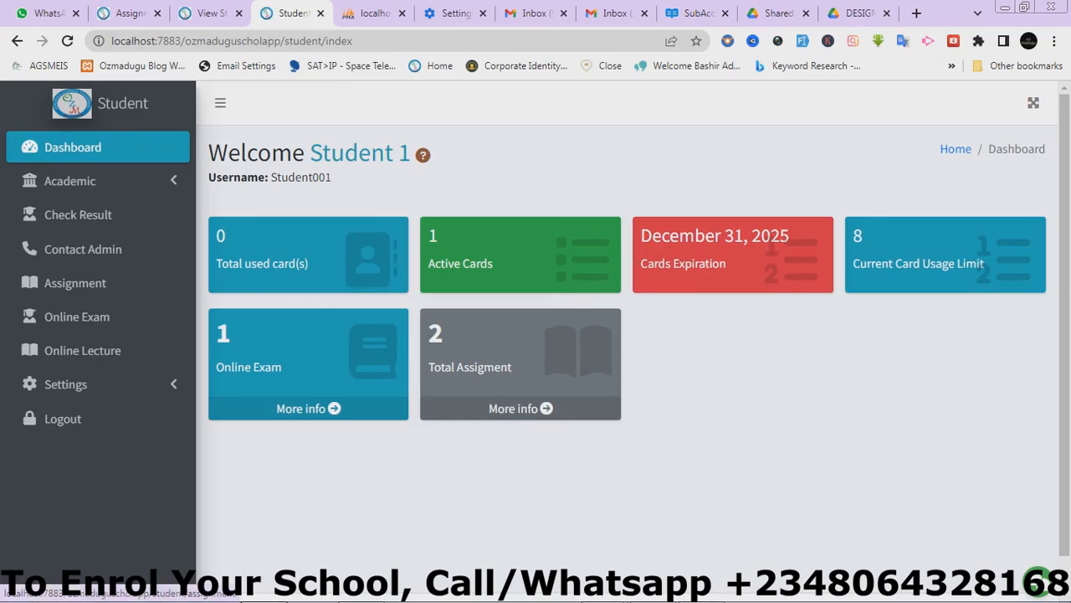
- Review the student's assigned assignments, check the details and result of the English Language Assignment, and return to the list
{"action": "left_click", "coordinate": [74, 283]}
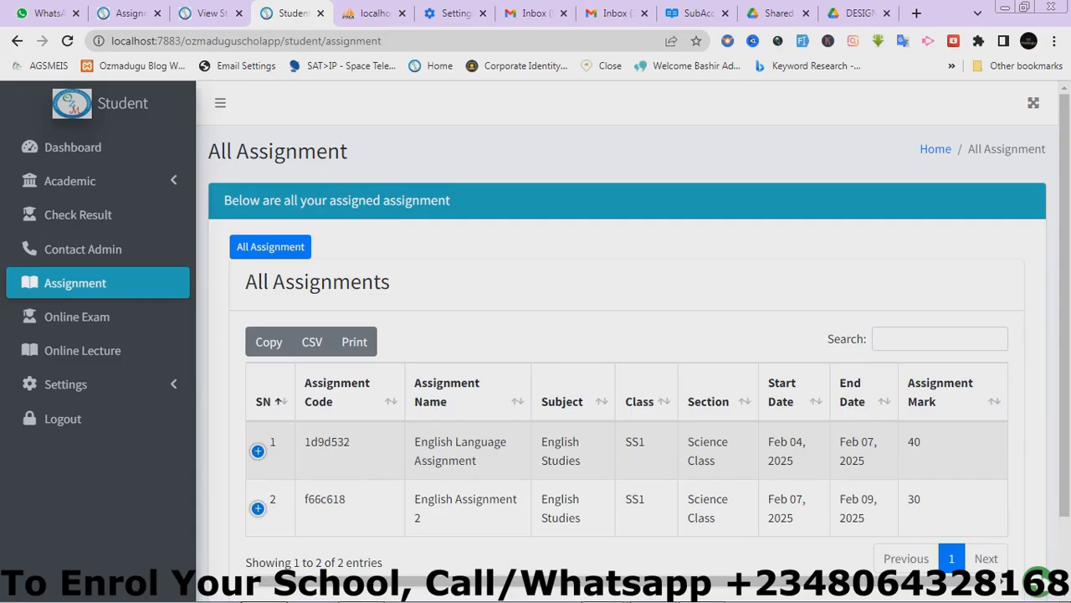
{"action": "scroll", "coordinate": [628, 335], "scroll_direction": "down", "scroll_amount": 1}
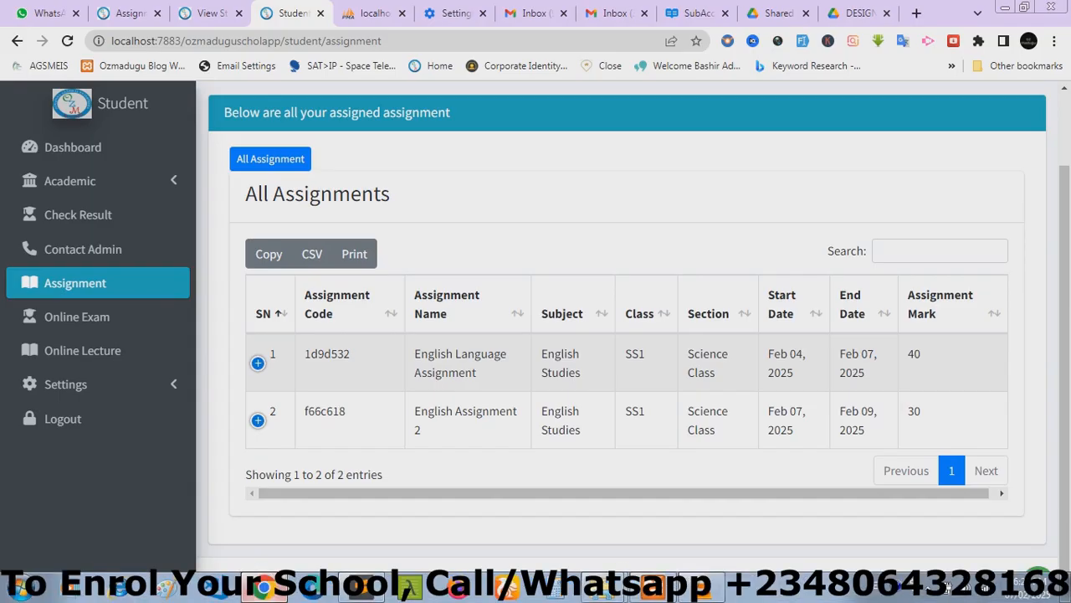
{"action": "left_click", "coordinate": [258, 363]}
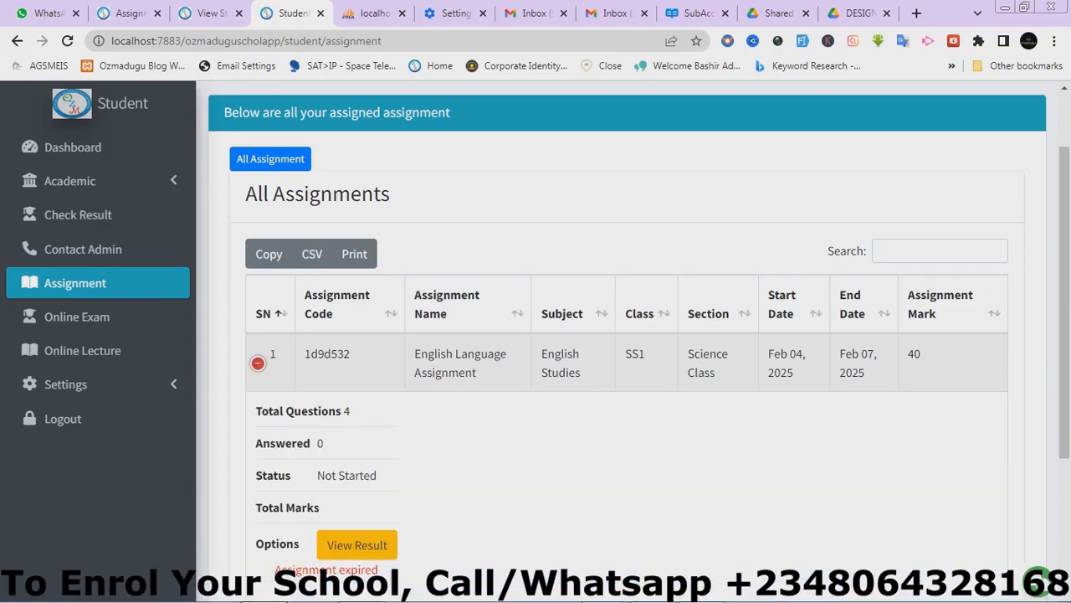
{"action": "scroll", "coordinate": [627, 335], "scroll_direction": "down", "scroll_amount": 1}
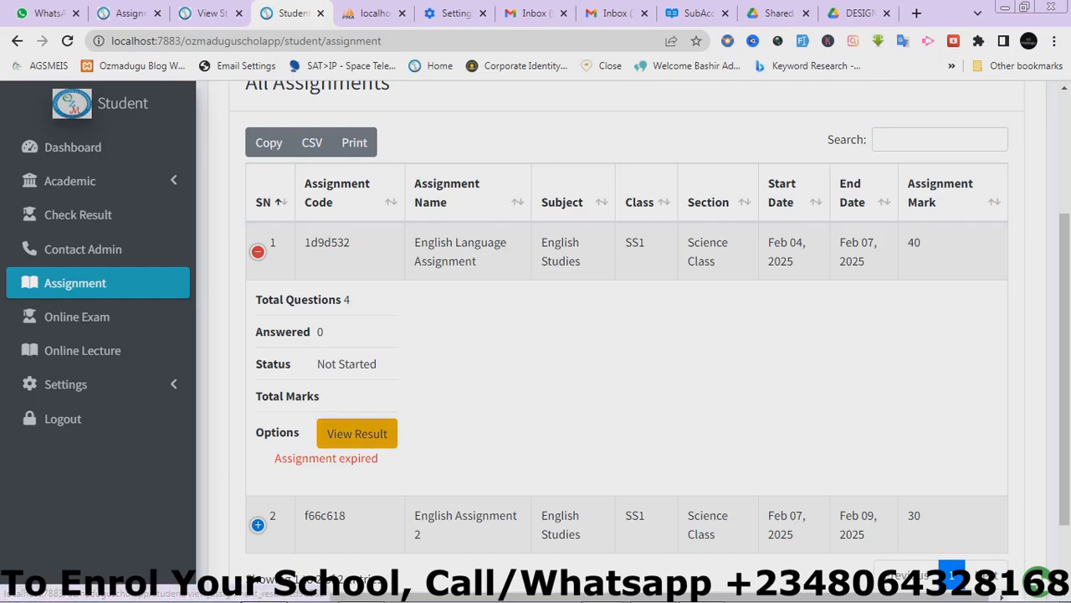
{"action": "left_click", "coordinate": [358, 433]}
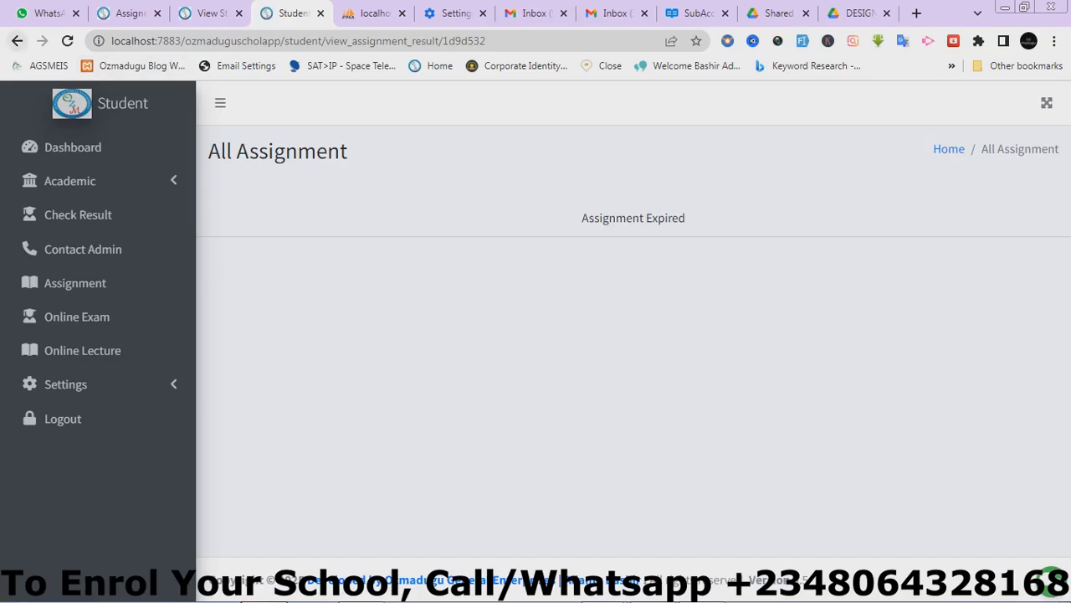
{"action": "left_click", "coordinate": [17, 40]}
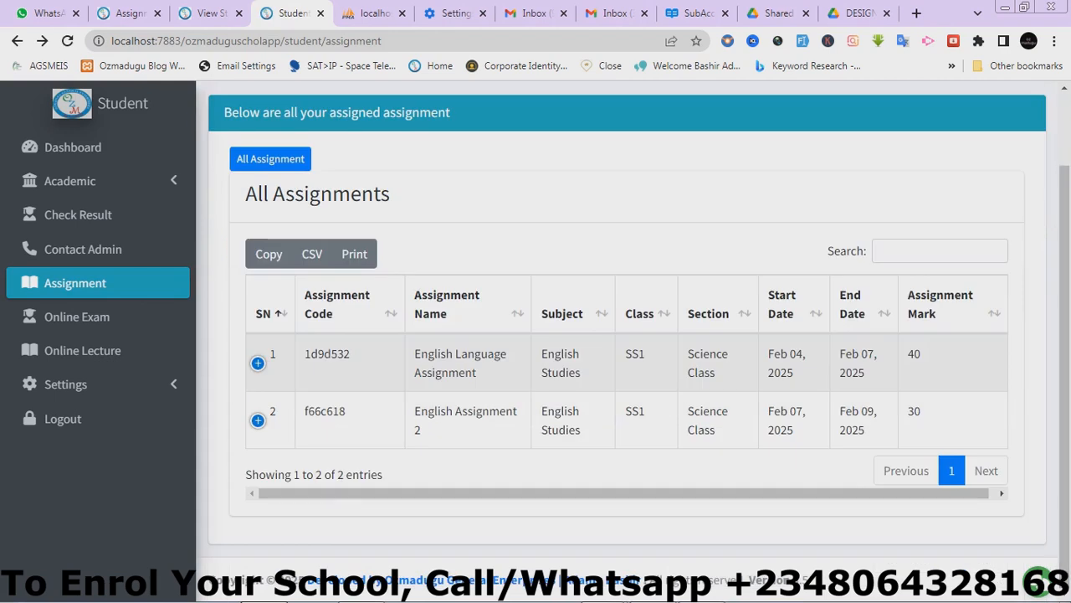
- Examine the details of English Assignment 2 and read its instructions without starting the assignment
{"action": "left_click", "coordinate": [257, 421]}
{"action": "left_click_drag", "start_coordinate": [1065, 293], "coordinate": [1064, 406]}
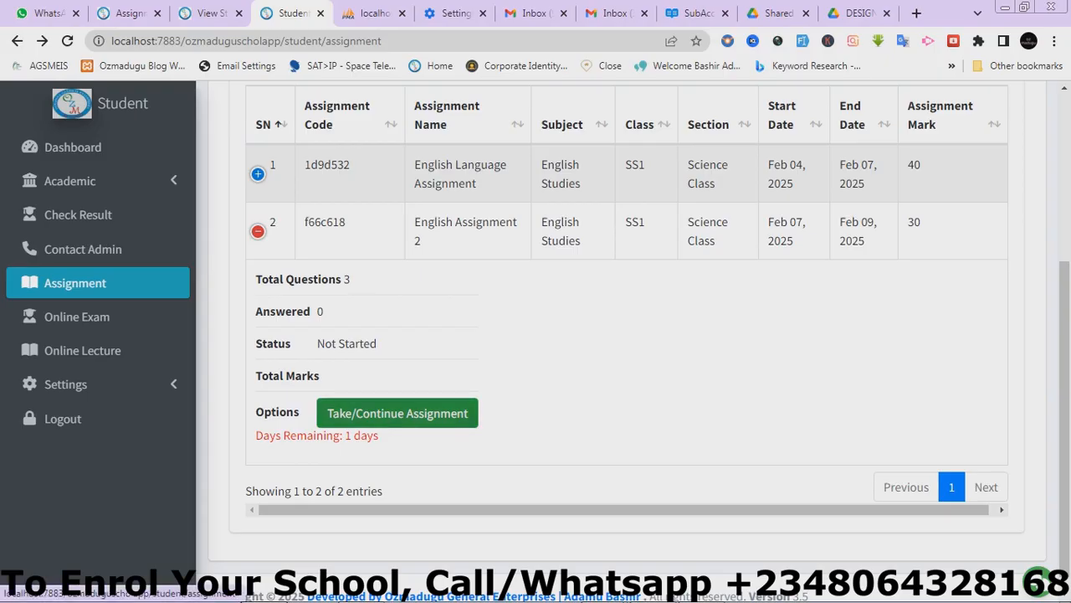
{"action": "left_click", "coordinate": [397, 413]}
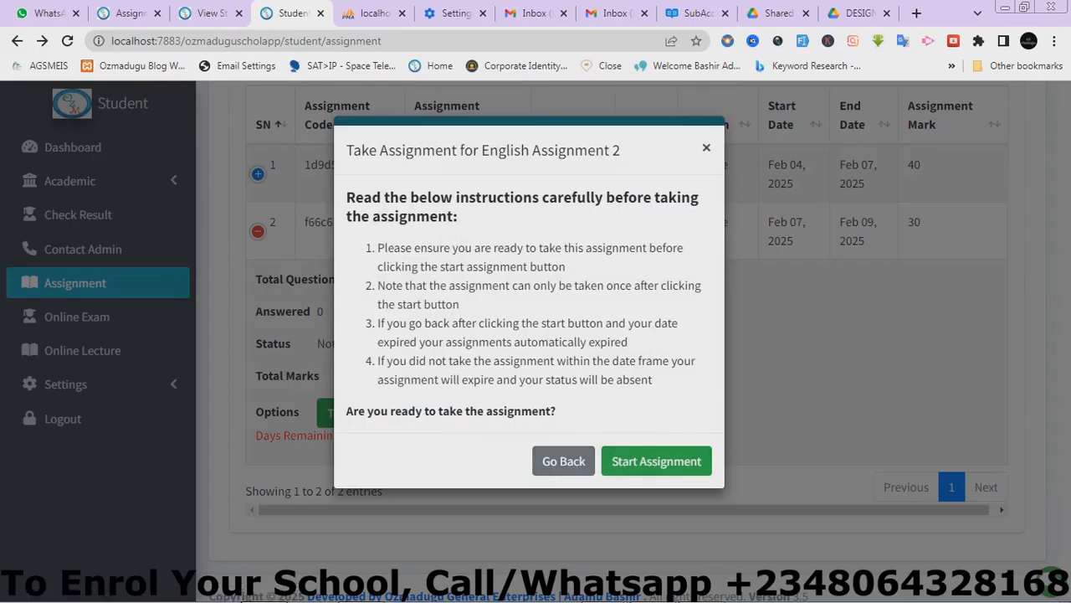
{"action": "left_click", "coordinate": [563, 461]}
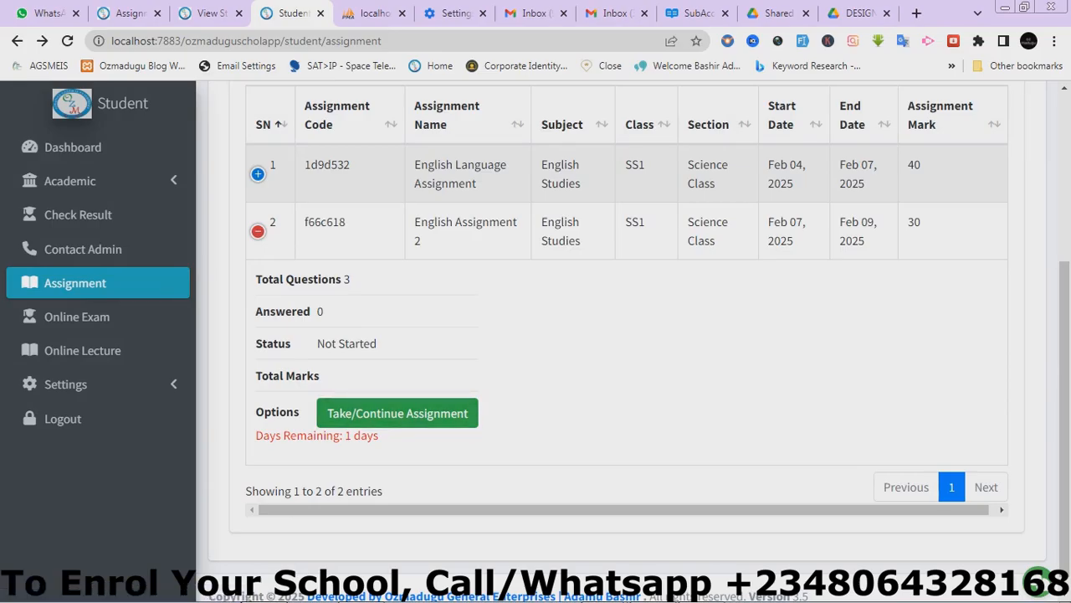
- Start English Assignment 2 and look through its list of questions
{"action": "left_click", "coordinate": [398, 412]}
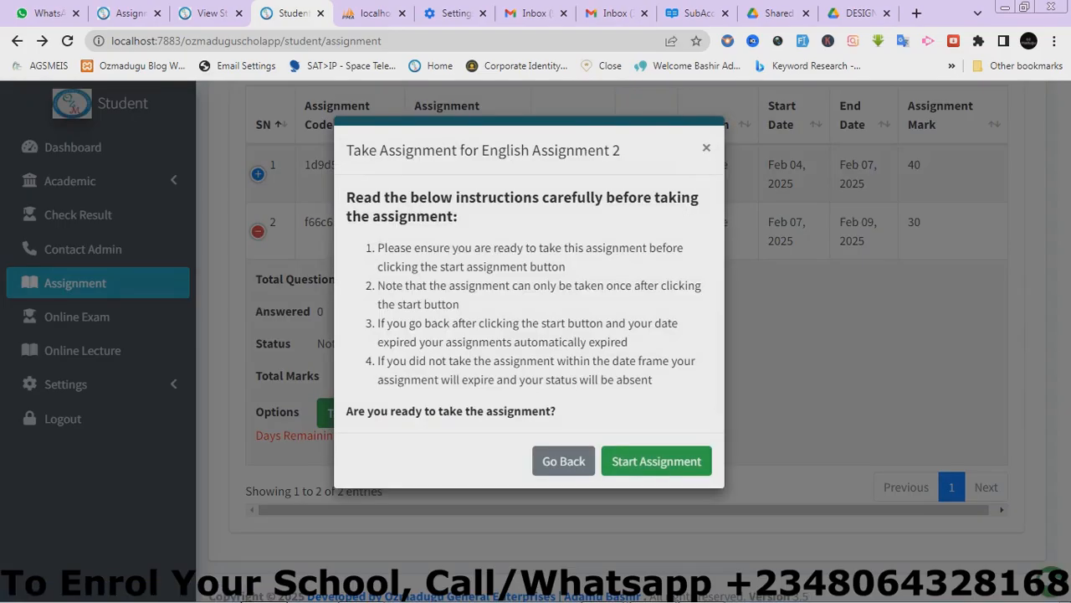
{"action": "left_click", "coordinate": [656, 461]}
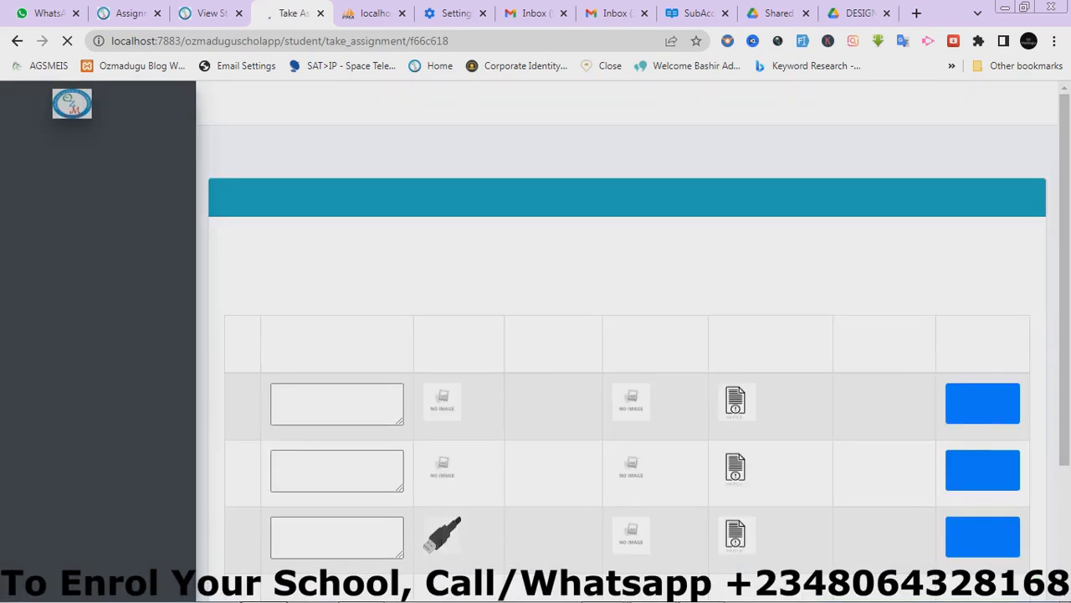
{"action": "scroll", "coordinate": [628, 334], "scroll_direction": "down", "scroll_amount": 3}
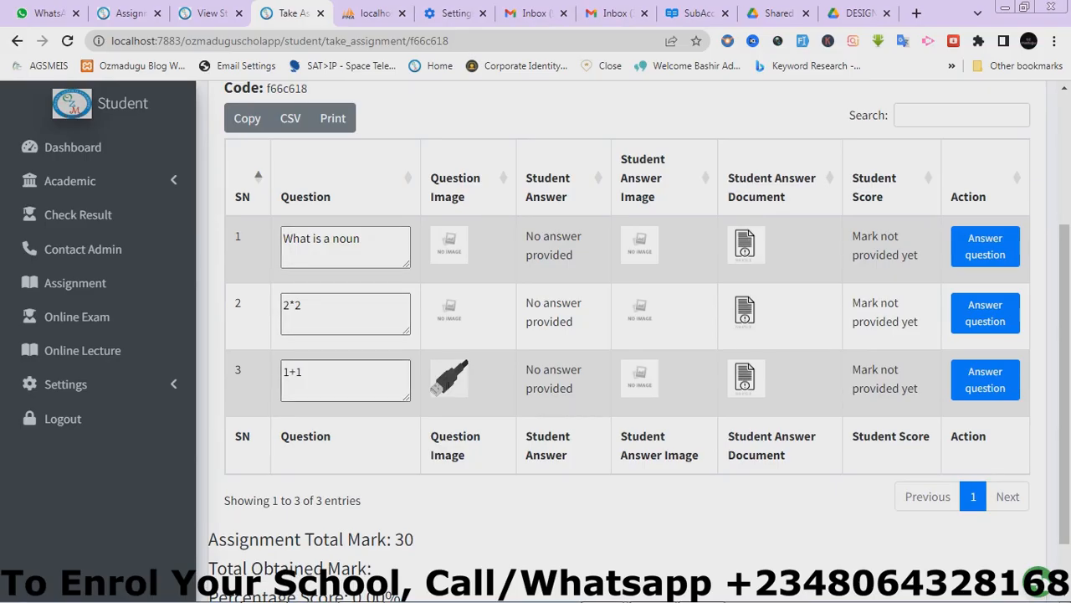
{"action": "scroll", "coordinate": [634, 341], "scroll_direction": "down", "scroll_amount": 1}
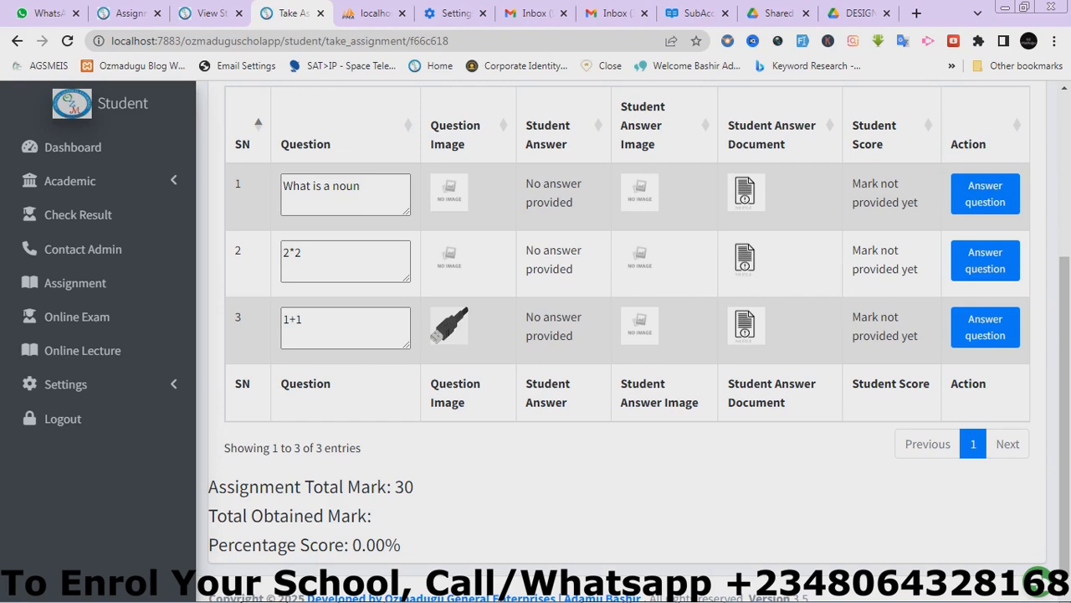
- Open question 2 (2*2) for answering and enter 4 as the answer
{"action": "left_click", "coordinate": [985, 261]}
{"action": "left_click", "coordinate": [433, 400]}
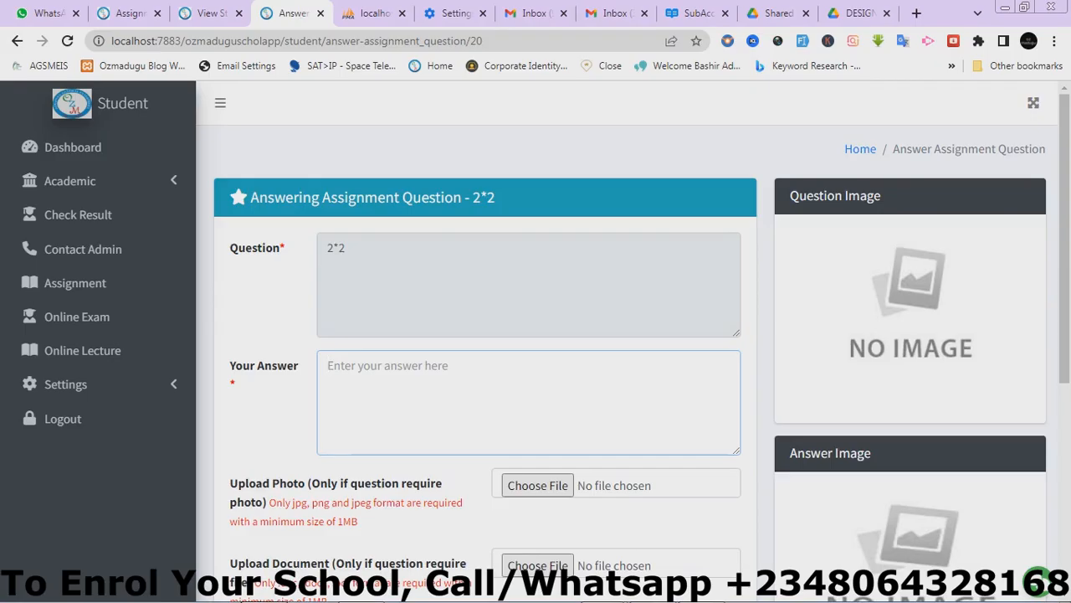
{"action": "type", "text": "4"}
{"action": "scroll", "coordinate": [627, 335], "scroll_direction": "down", "scroll_amount": 2}
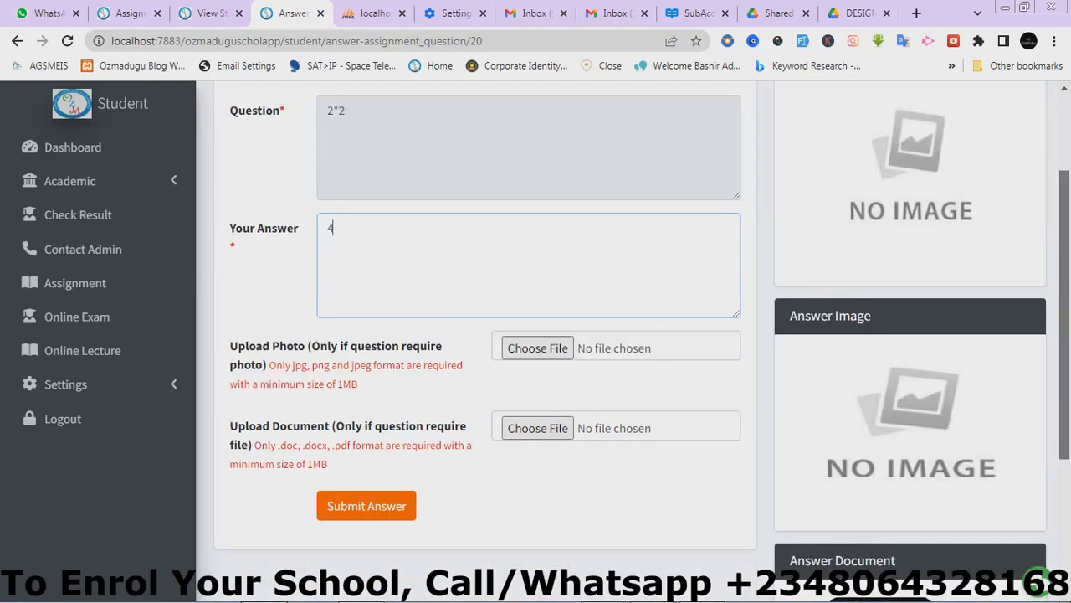
{"action": "scroll", "coordinate": [536, 335], "scroll_direction": "down", "scroll_amount": 1}
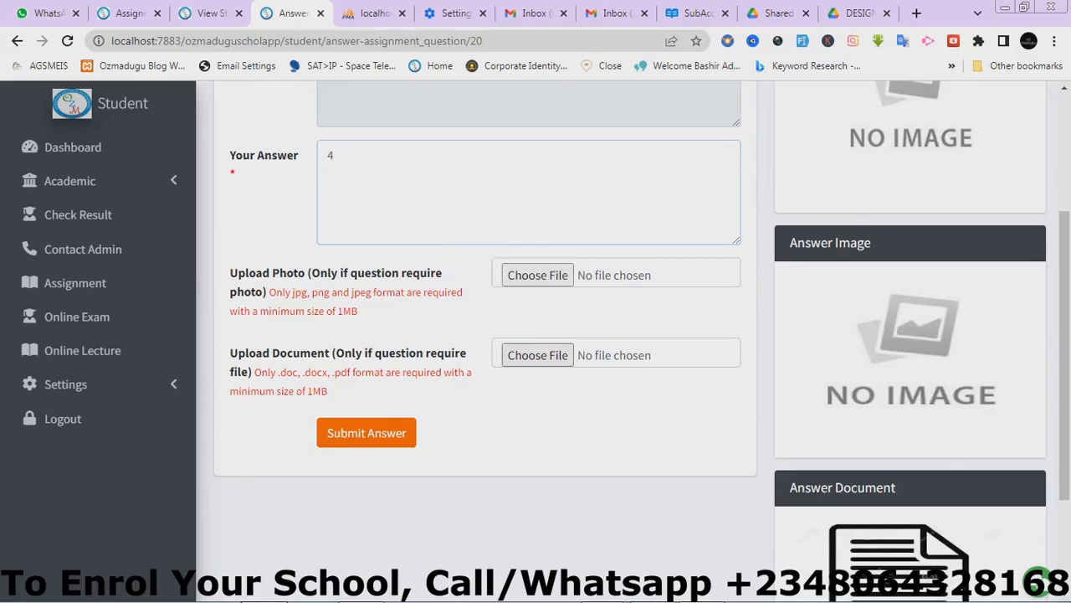
- Attach the photo gripper.JPG from the Gripper folder in My Pictures to the answer
{"action": "left_click", "coordinate": [537, 275]}
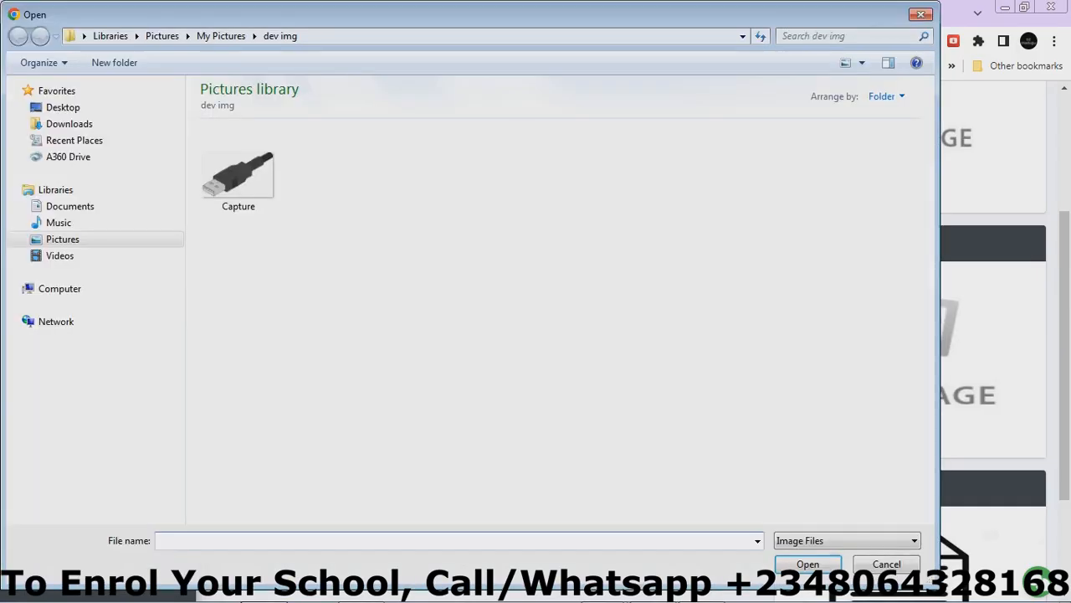
{"action": "left_click", "coordinate": [221, 35]}
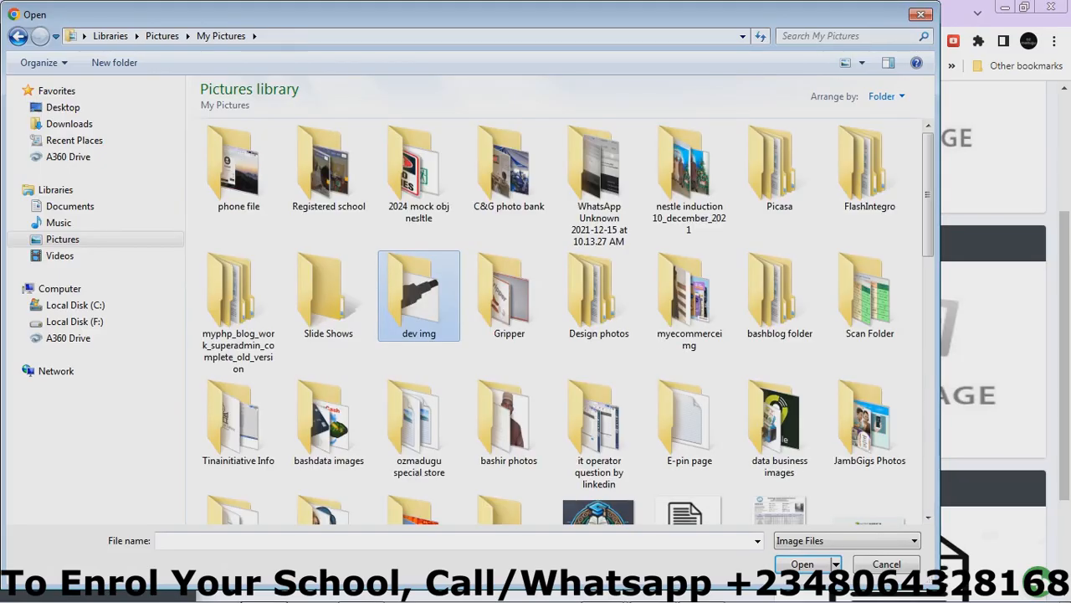
{"action": "double_click", "coordinate": [509, 280]}
{"action": "double_click", "coordinate": [330, 151]}
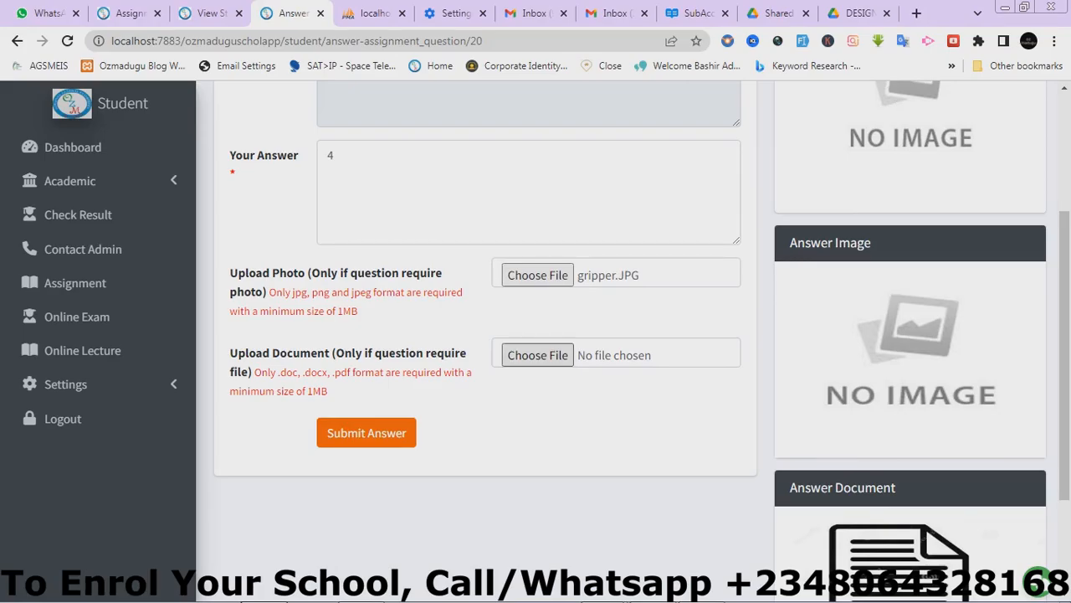
- Browse My Pictures, including the ozmadugu special store folder, for a document to attach to the answer
{"action": "left_click", "coordinate": [537, 354]}
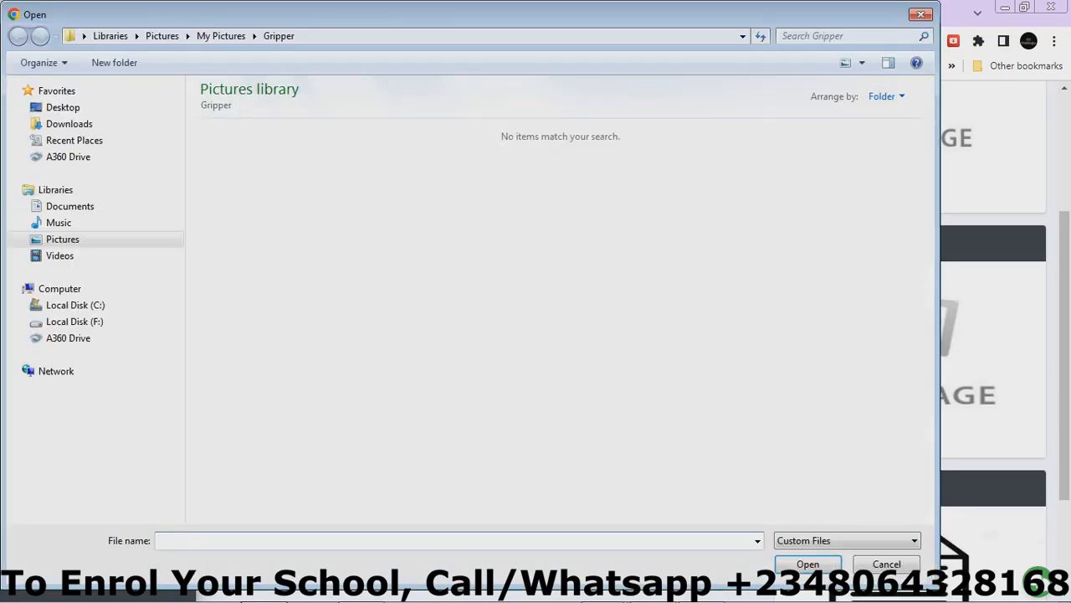
{"action": "left_click", "coordinate": [221, 36]}
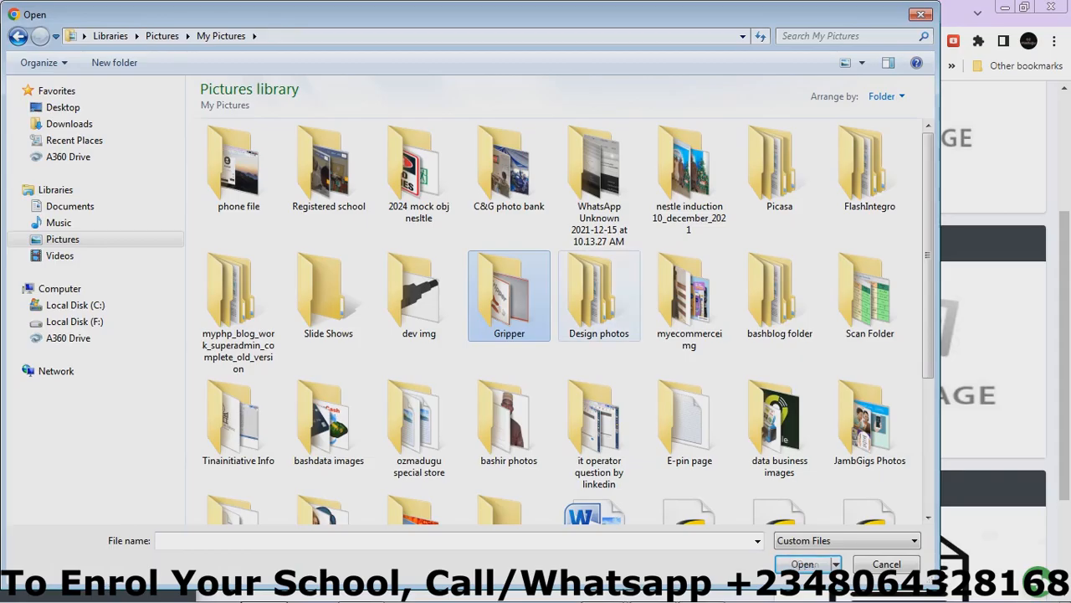
{"action": "scroll", "coordinate": [928, 318], "scroll_direction": "down", "scroll_amount": 3}
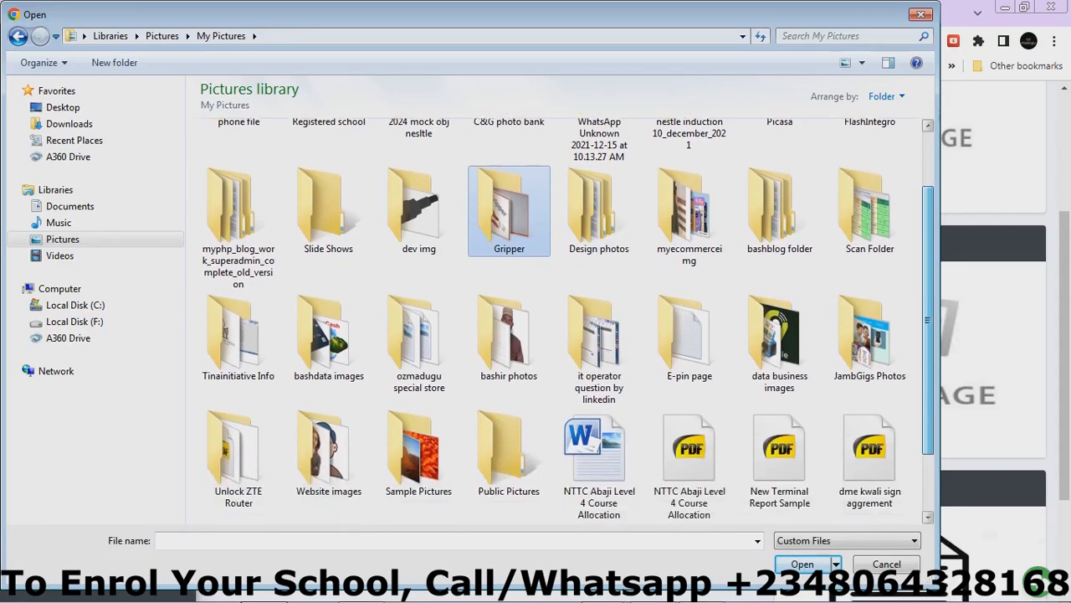
{"action": "scroll", "coordinate": [569, 322], "scroll_direction": "down", "scroll_amount": 3}
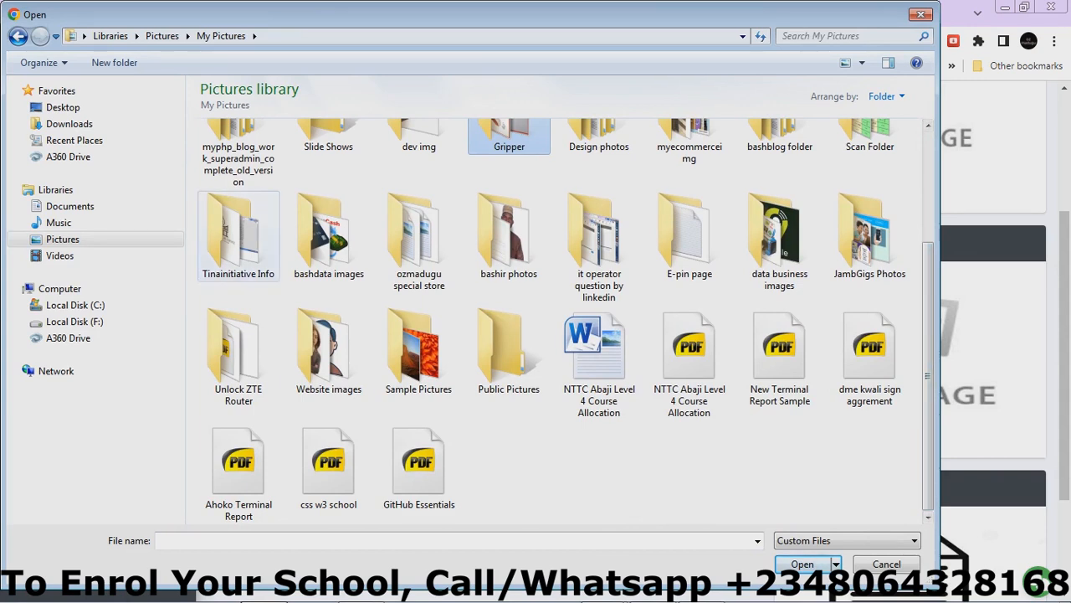
{"action": "left_click", "coordinate": [419, 243]}
{"action": "double_click", "coordinate": [419, 264]}
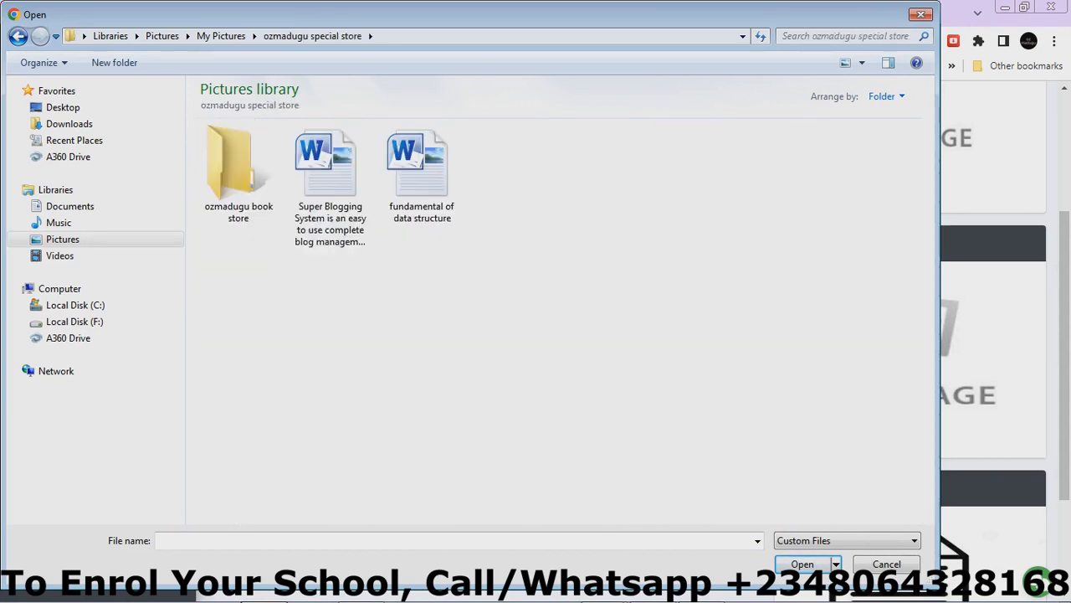
{"action": "key", "text": "BackSpace"}
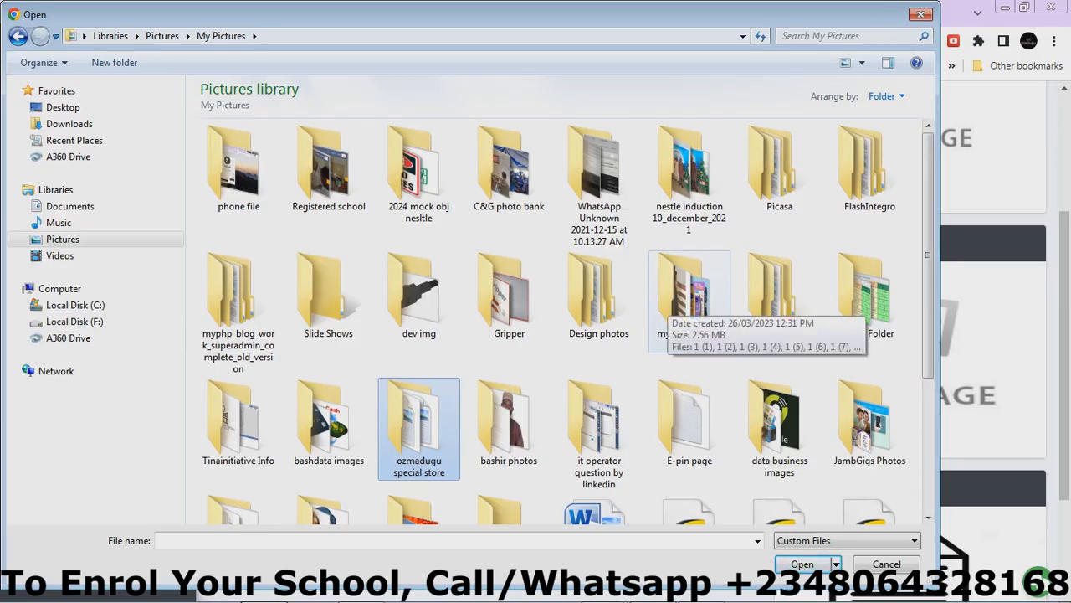
- Browse the Documents library for the answer document and sort its contents by date modified
{"action": "left_click", "coordinate": [71, 206]}
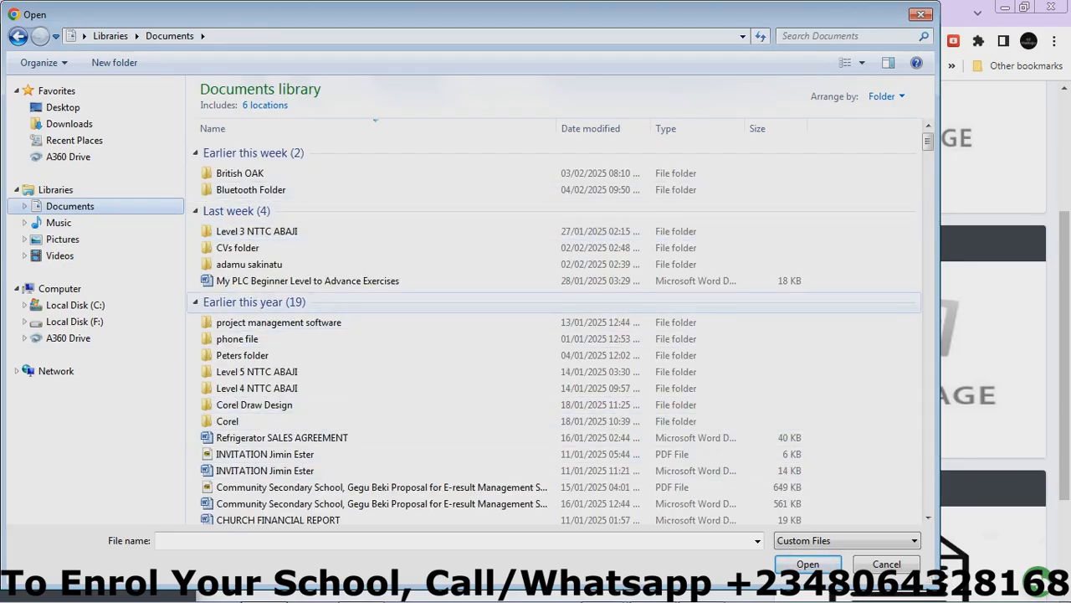
{"action": "left_click_drag", "start_coordinate": [927, 141], "coordinate": [927, 153]}
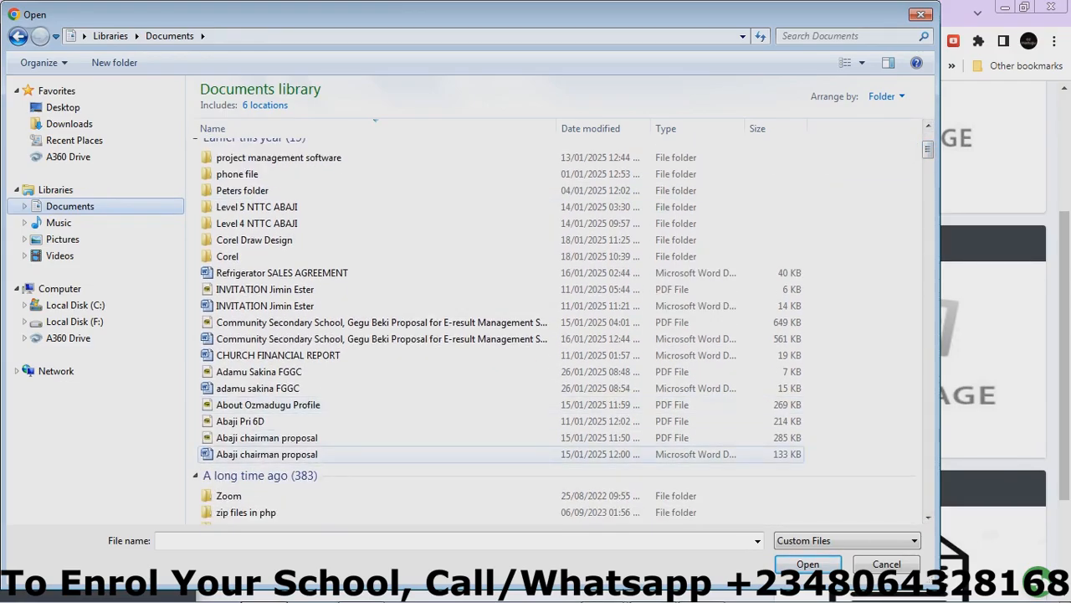
{"action": "left_click_drag", "start_coordinate": [928, 149], "coordinate": [927, 167]}
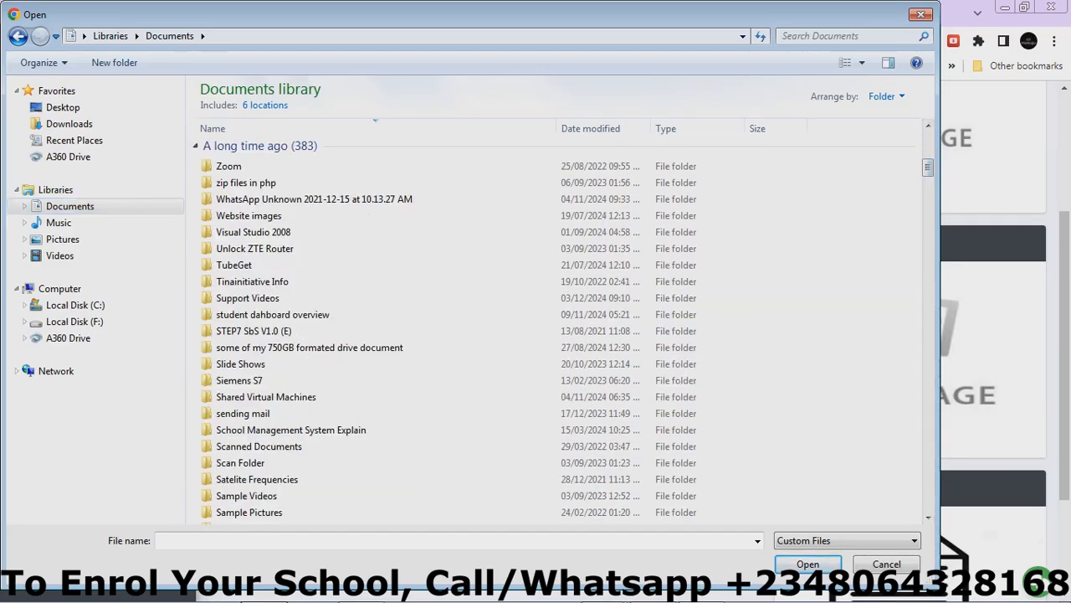
{"action": "right_click", "coordinate": [878, 186]}
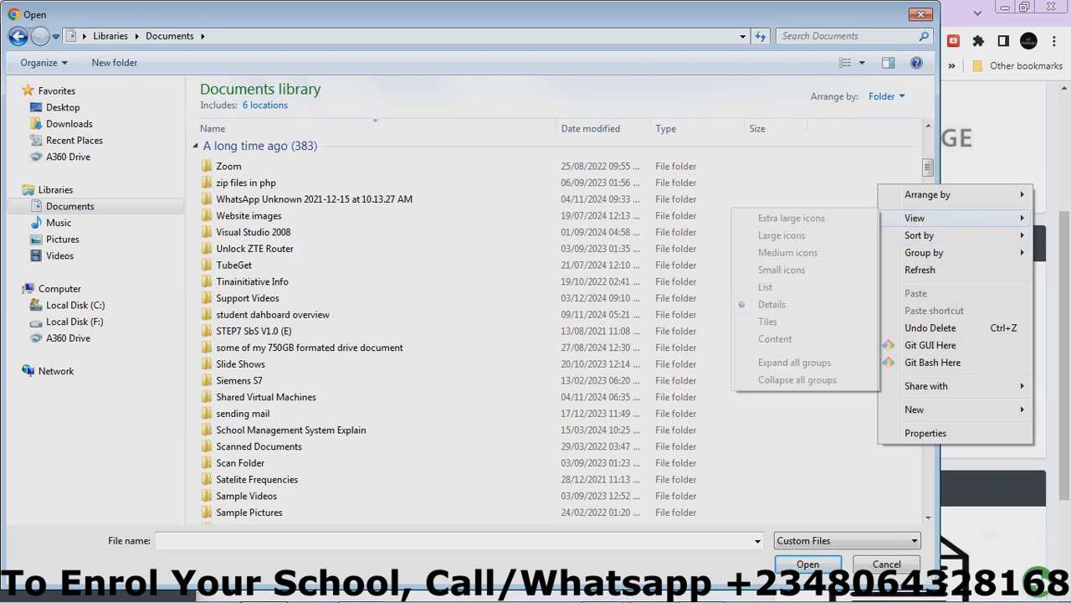
{"action": "mouse_move", "coordinate": [919, 236]}
{"action": "left_click", "coordinate": [783, 251]}
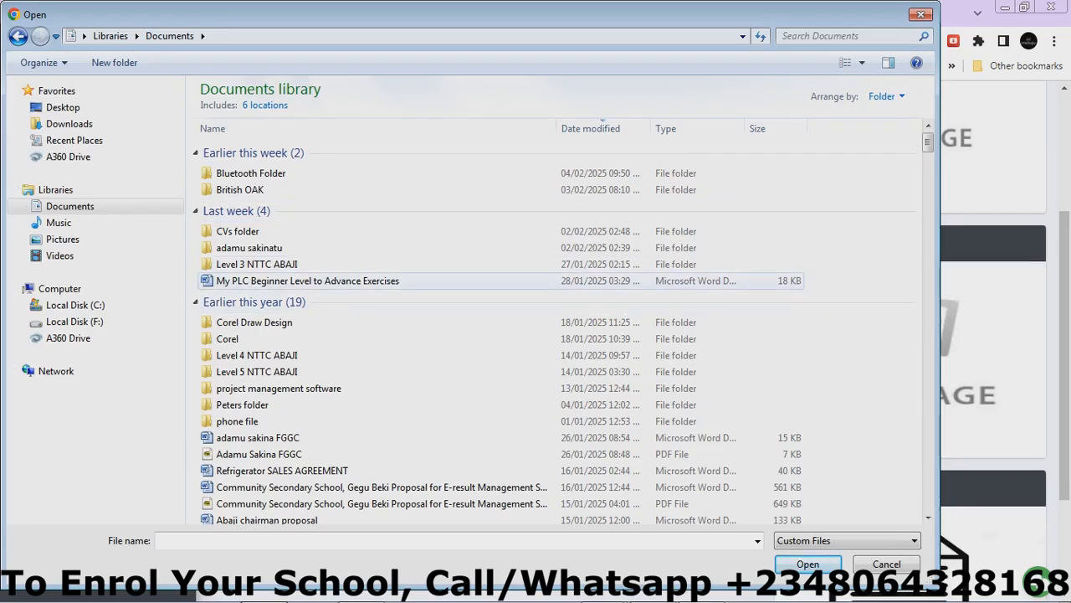
- Attach the Word document "My PLC Beginner Level to Advance Exercises" and submit the answer to question 2
{"action": "left_click", "coordinate": [396, 282]}
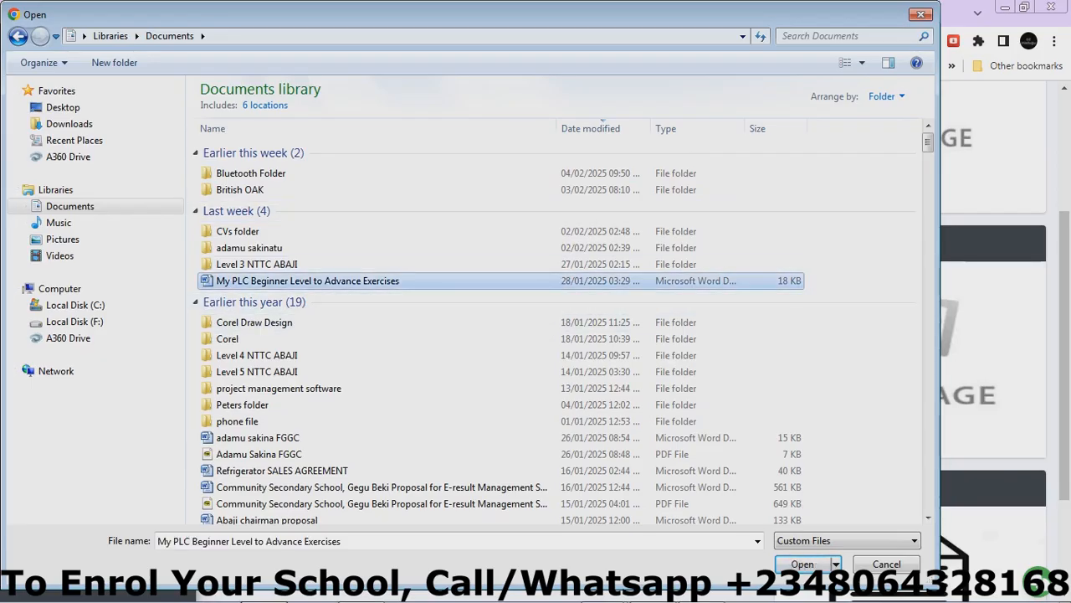
{"action": "left_click", "coordinate": [801, 563]}
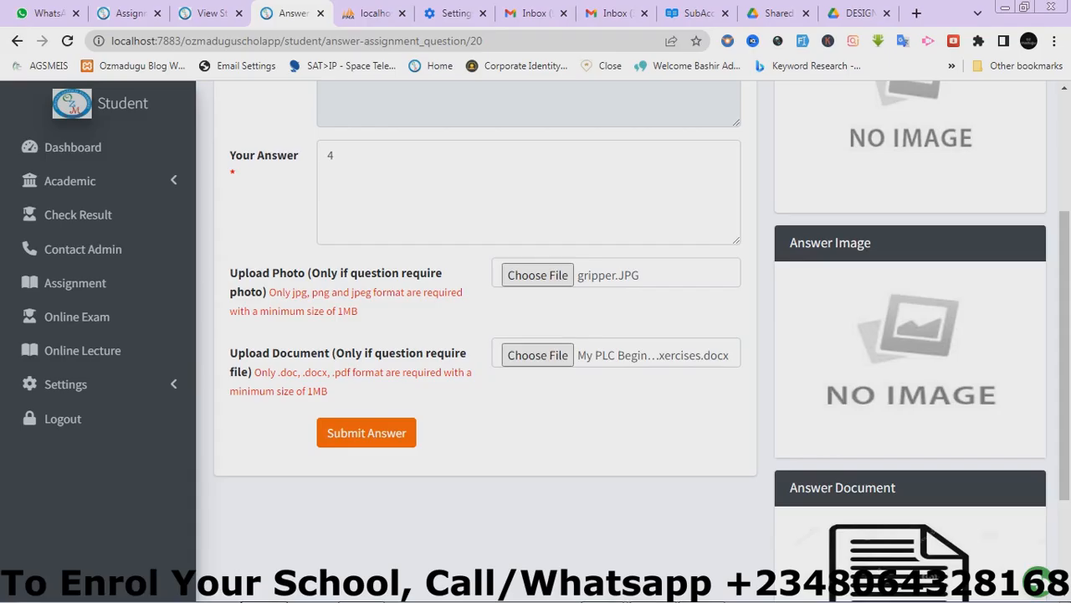
{"action": "left_click", "coordinate": [367, 433]}
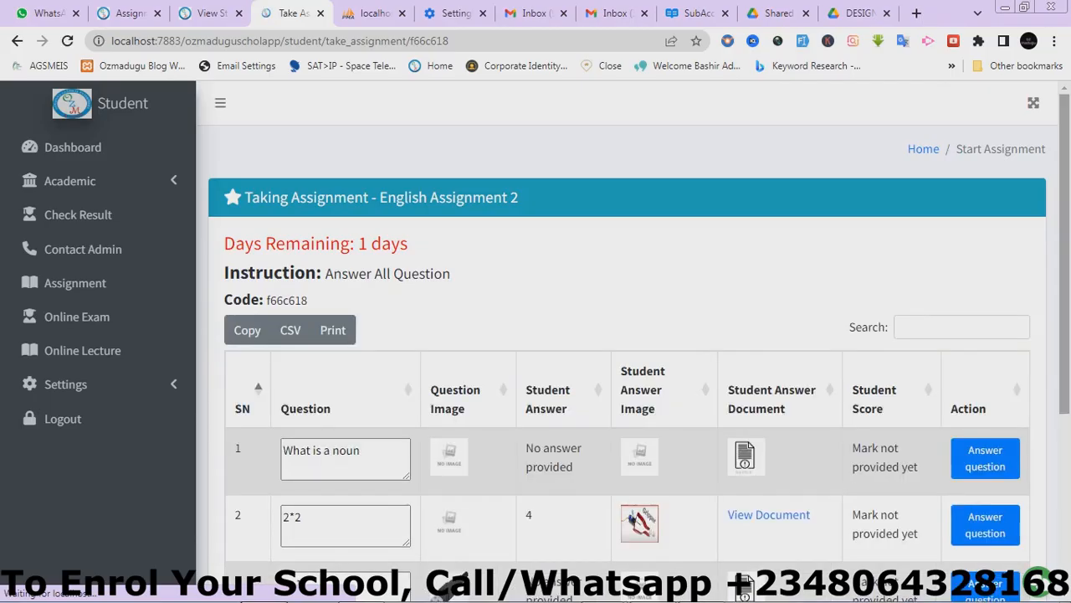
- Check the submitted answer to question 2, view its attached document, and return to the assignment page
{"action": "scroll", "coordinate": [628, 334], "scroll_direction": "down", "scroll_amount": 5}
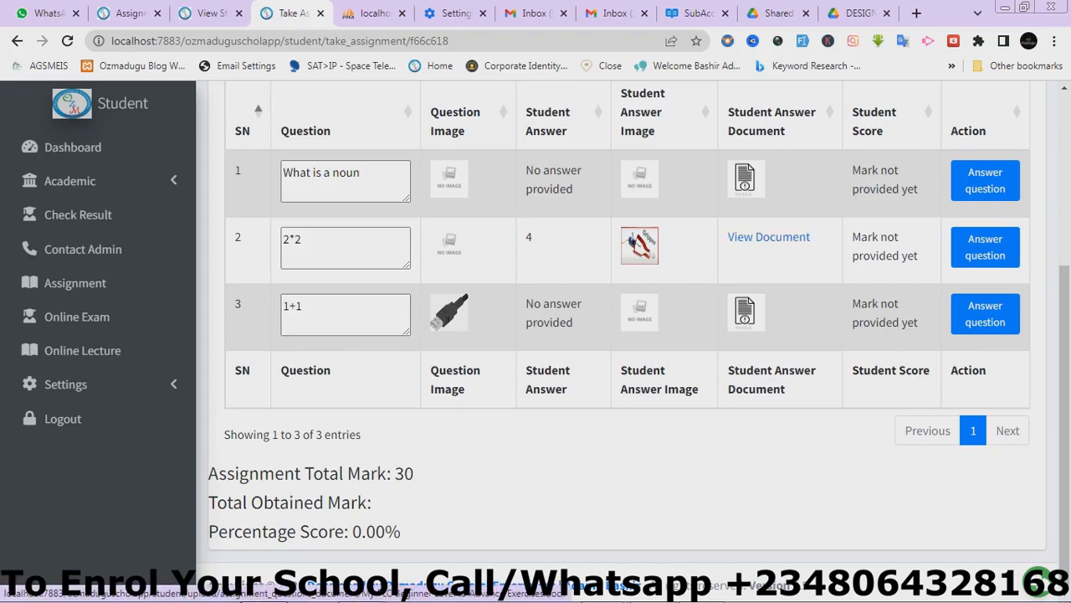
{"action": "left_click", "coordinate": [768, 238]}
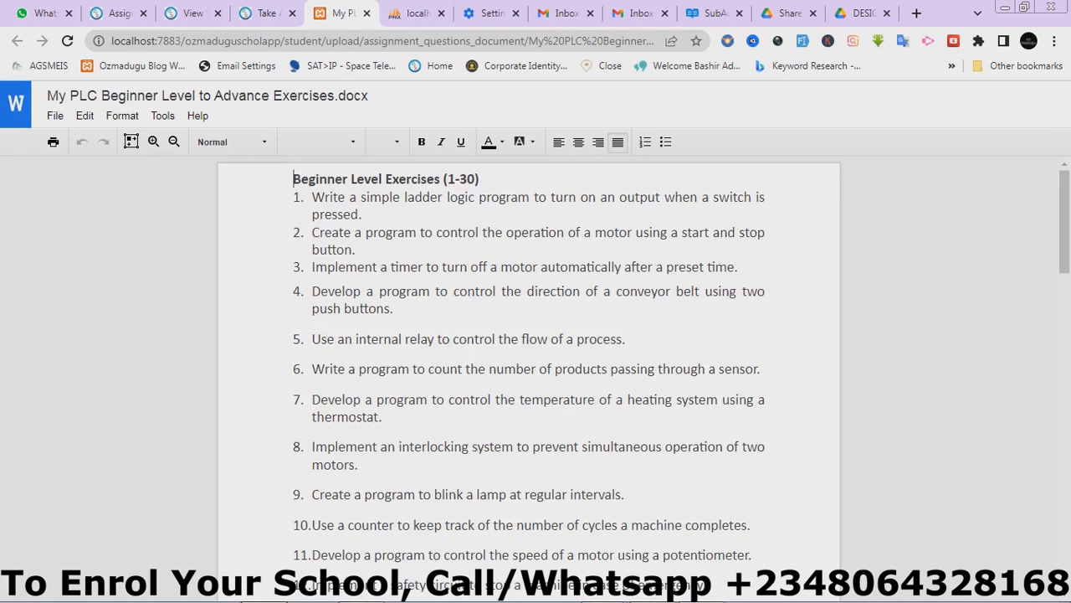
{"action": "left_click", "coordinate": [270, 13]}
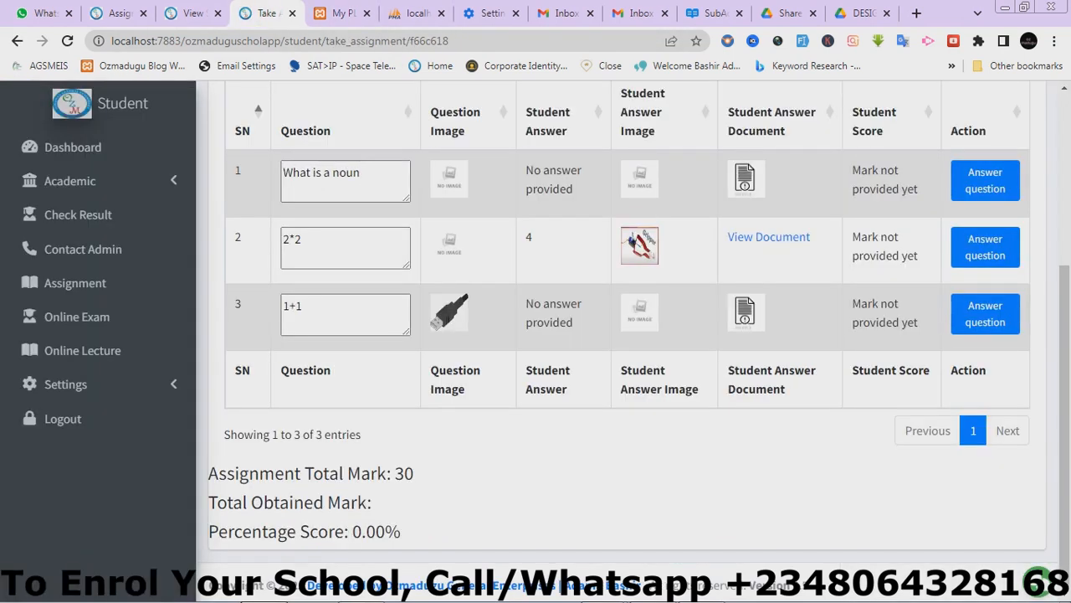
- Answer question 3 (1+1) with 2 and submit it without attachments
{"action": "left_click", "coordinate": [985, 248]}
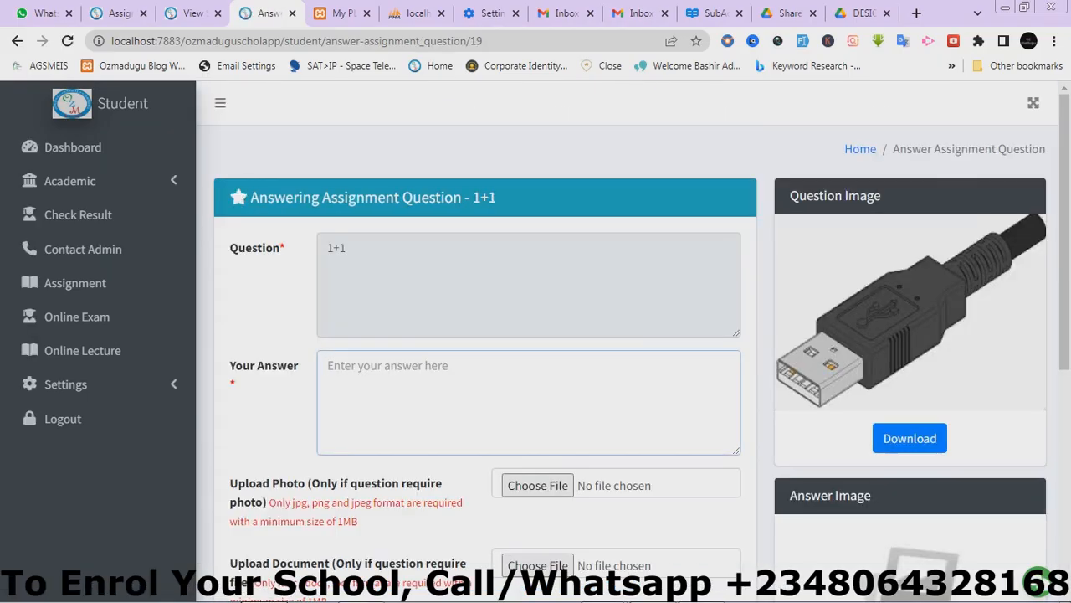
{"action": "type", "text": "2"}
{"action": "scroll", "coordinate": [536, 334], "scroll_direction": "down", "scroll_amount": 2}
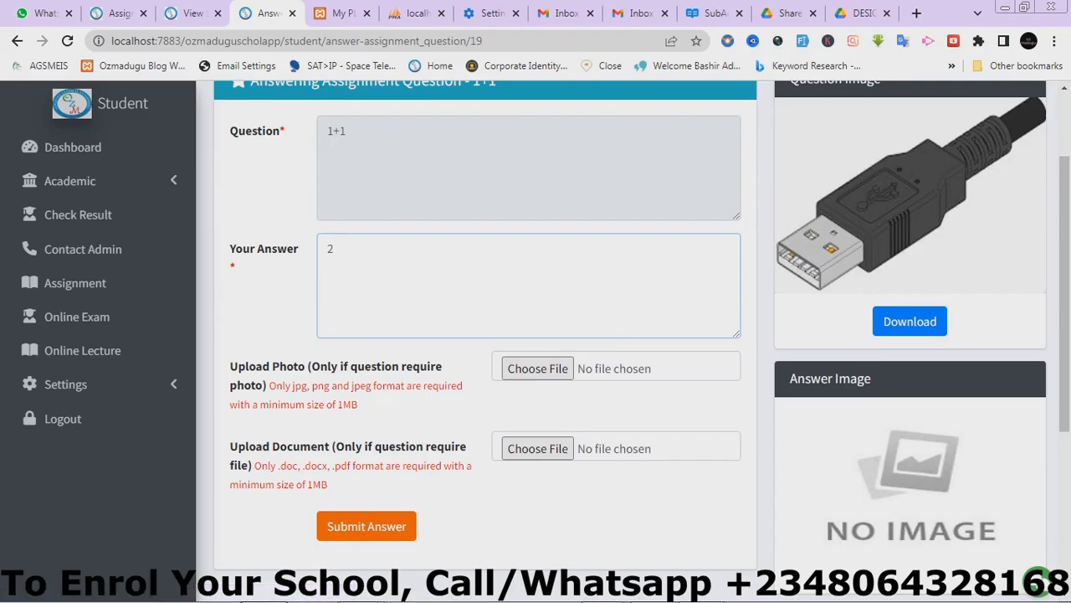
{"action": "left_click", "coordinate": [367, 527]}
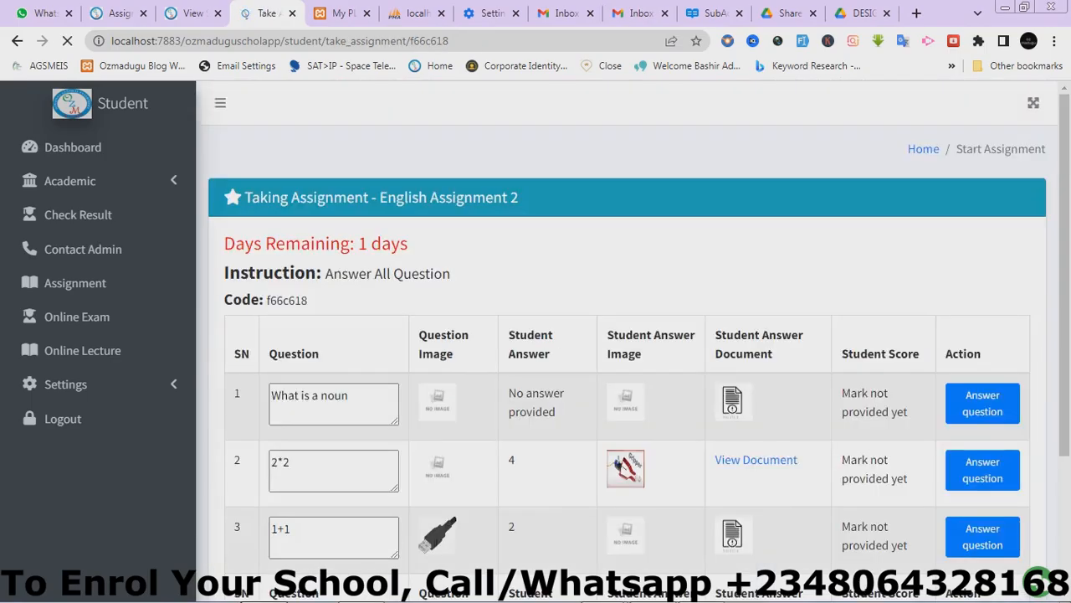
- Answer question 1 (What is a noun) with "A name of person" and submit it without attachments
{"action": "scroll", "coordinate": [627, 335], "scroll_direction": "down", "scroll_amount": 3}
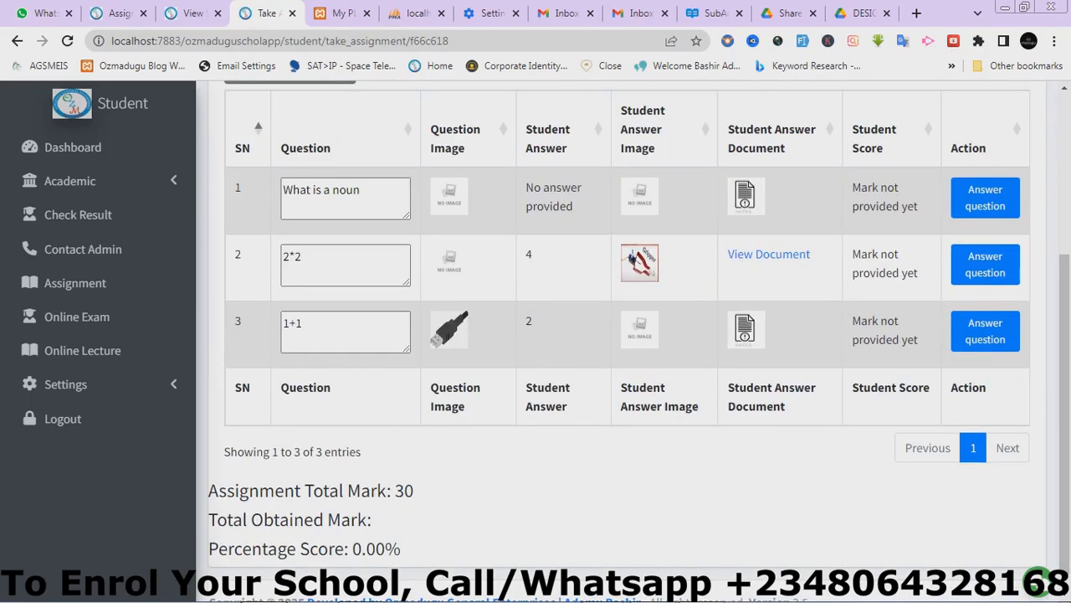
{"action": "left_click", "coordinate": [985, 196]}
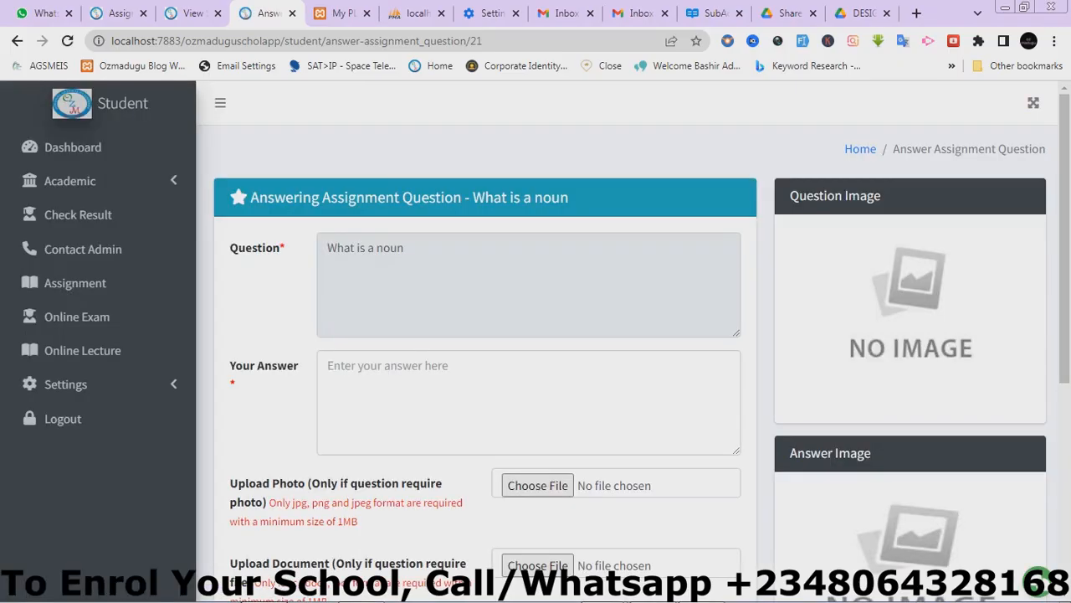
{"action": "left_click", "coordinate": [528, 403]}
{"action": "type", "text": "a"}
{"action": "key", "text": "BackSpace"}
{"action": "type", "text": "A b"}
{"action": "key", "text": "BackSpace"}
{"action": "type", "text": "nam"}
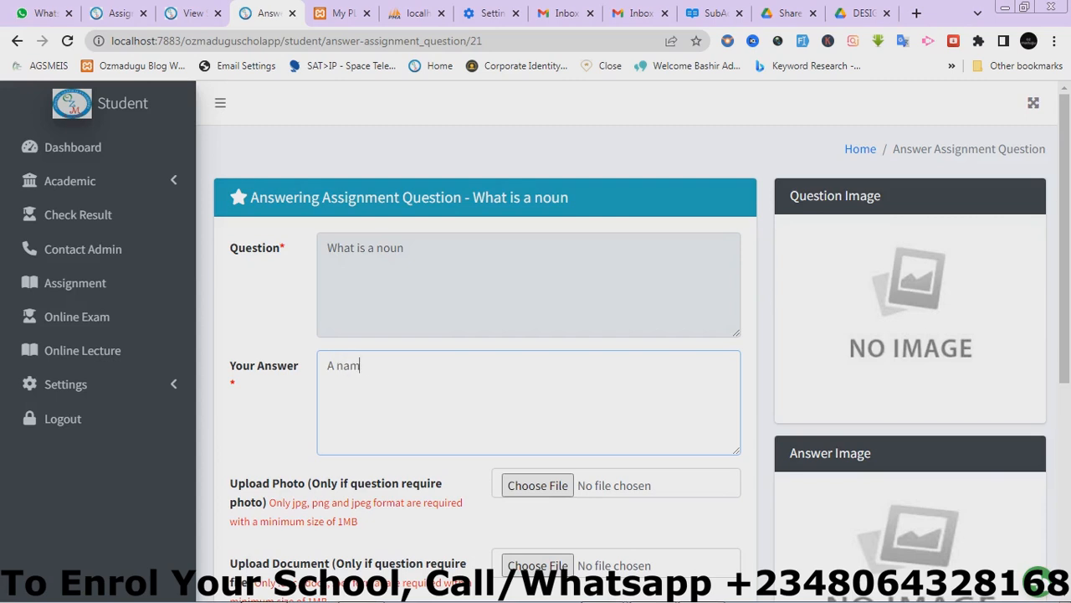
{"action": "type", "text": "e of person"}
{"action": "scroll", "coordinate": [633, 341], "scroll_direction": "down", "scroll_amount": 3}
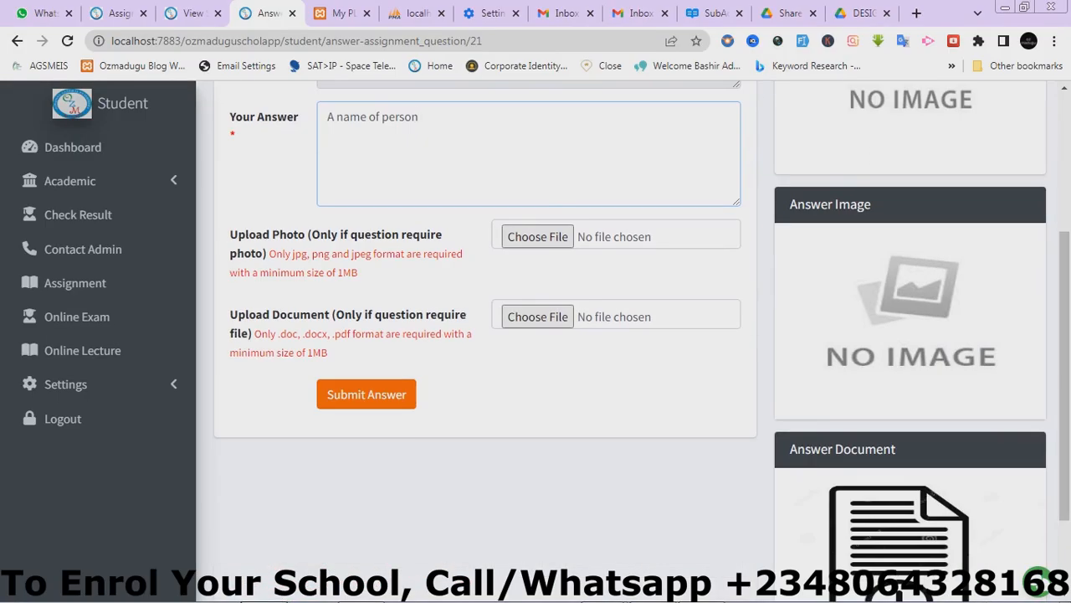
{"action": "left_click", "coordinate": [365, 394]}
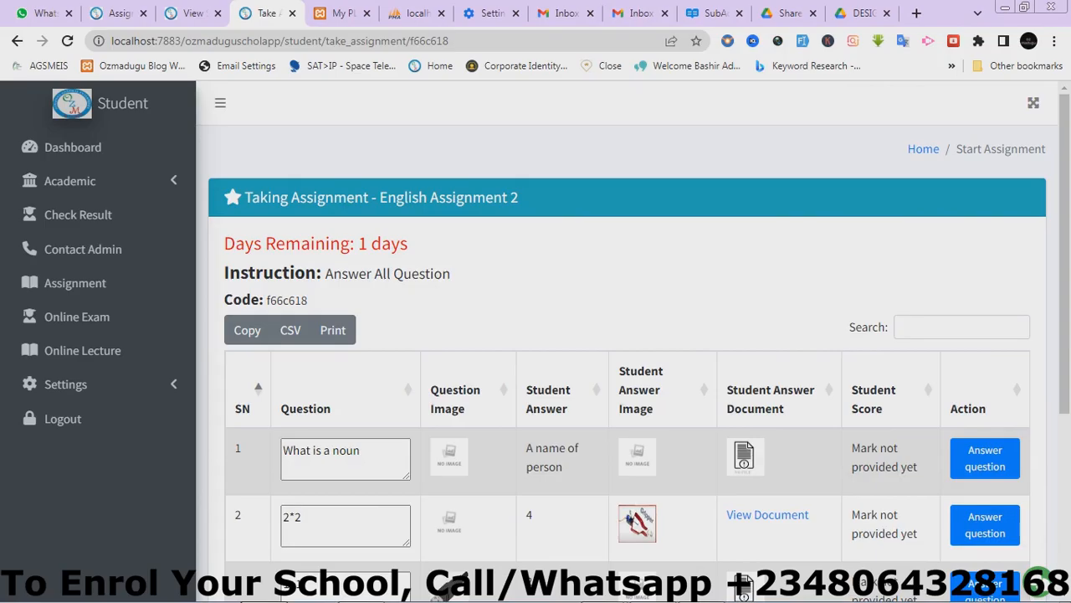
- Change the answer to question 2 (2*2) to "The answer is 4" and submit it
{"action": "scroll", "coordinate": [451, 584], "scroll_direction": "down", "scroll_amount": 3}
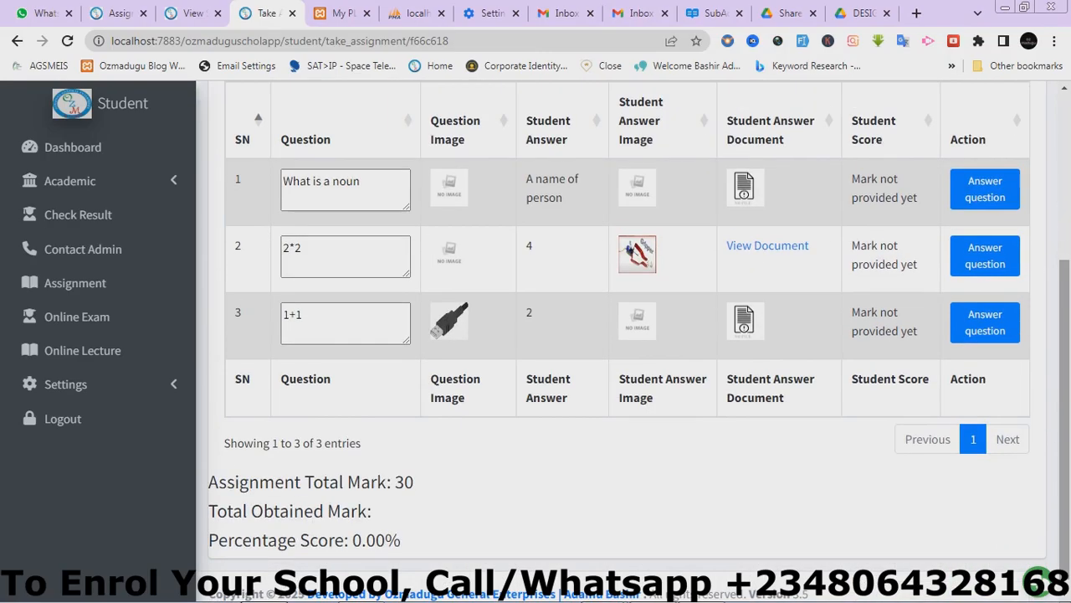
{"action": "left_click", "coordinate": [985, 255]}
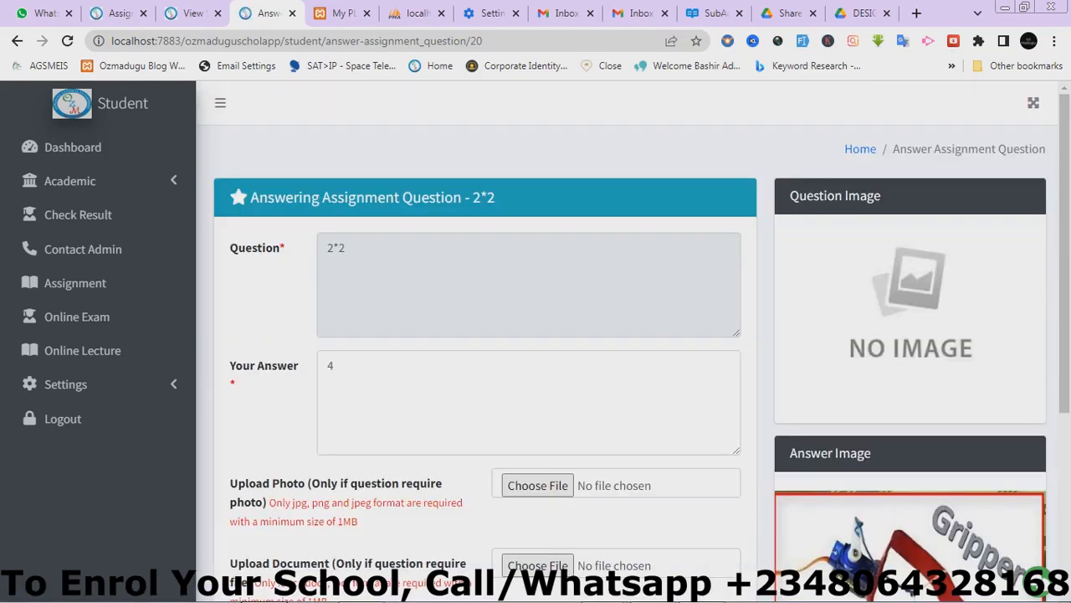
{"action": "left_click", "coordinate": [335, 366]}
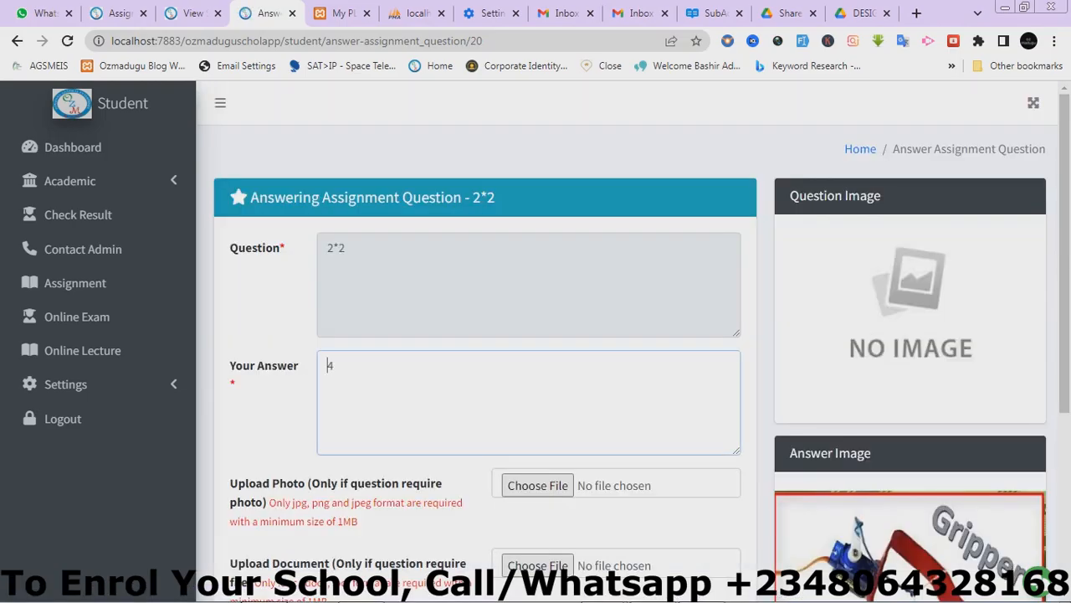
{"action": "type", "text": "The answer is"}
{"action": "scroll", "coordinate": [633, 342], "scroll_direction": "down", "scroll_amount": 3}
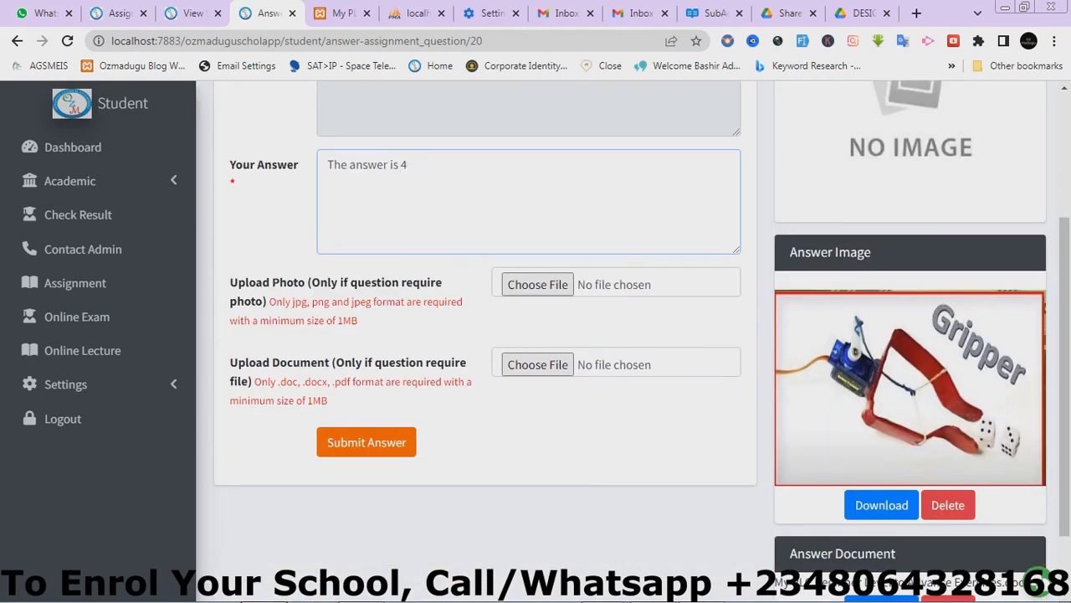
{"action": "scroll", "coordinate": [536, 335], "scroll_direction": "down", "scroll_amount": 1}
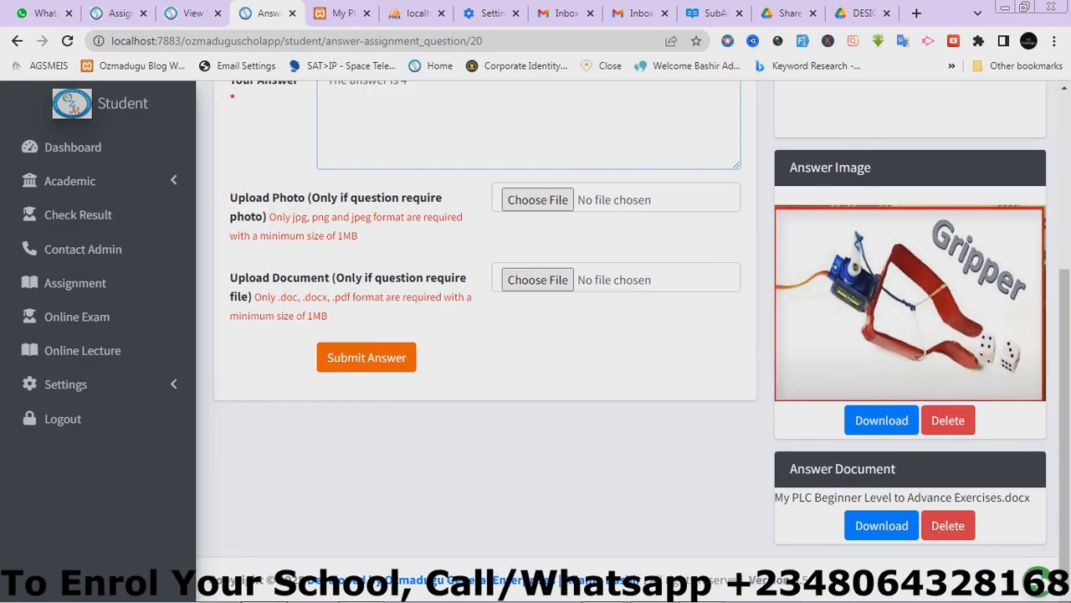
{"action": "left_click", "coordinate": [367, 357]}
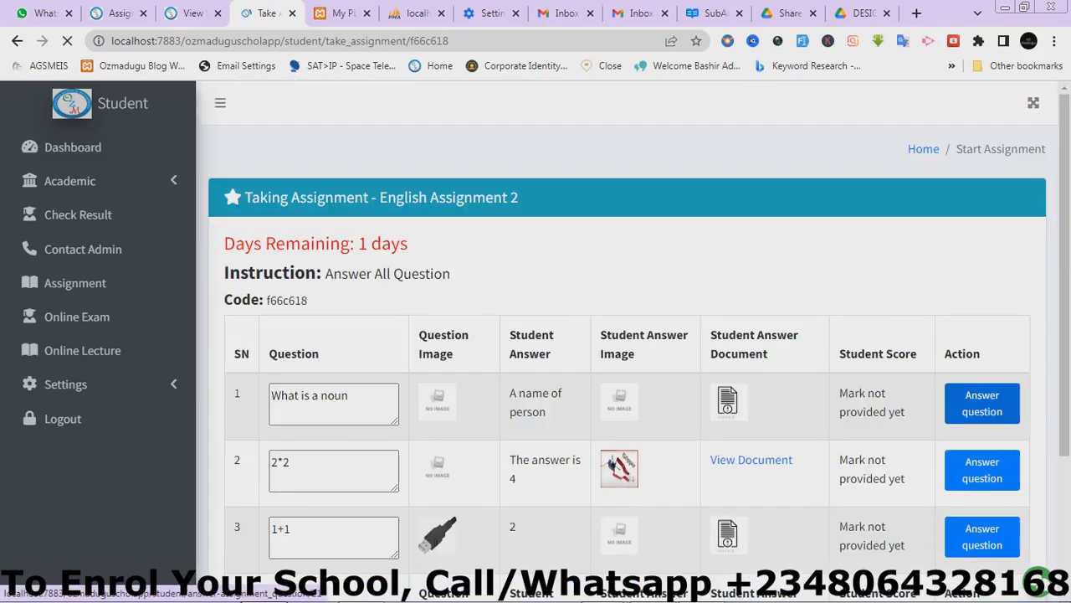
- Replace the answer photo of question 2 with gripper1.JPG from the Gripper pictures folder and submit the answer
{"action": "left_click_drag", "start_coordinate": [1065, 251], "coordinate": [1065, 426]}
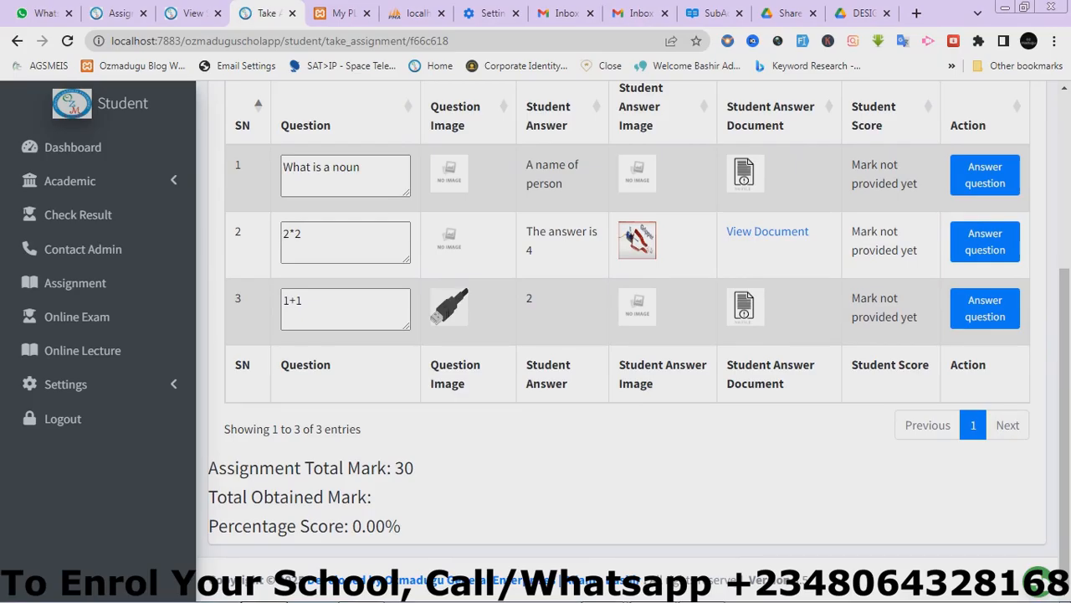
{"action": "left_click", "coordinate": [985, 241]}
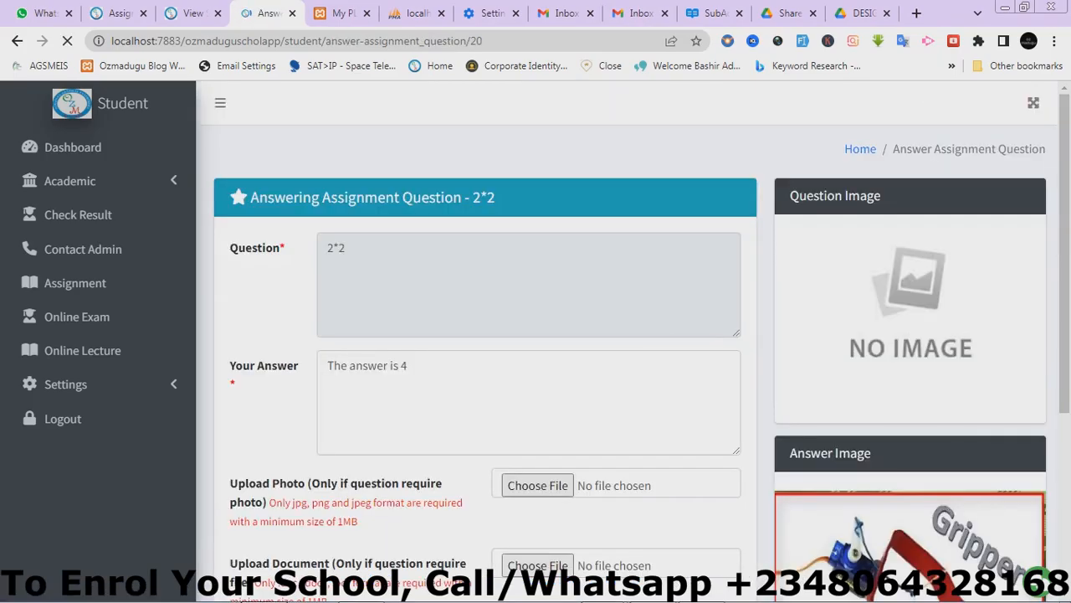
{"action": "scroll", "coordinate": [536, 334], "scroll_direction": "down", "scroll_amount": 2}
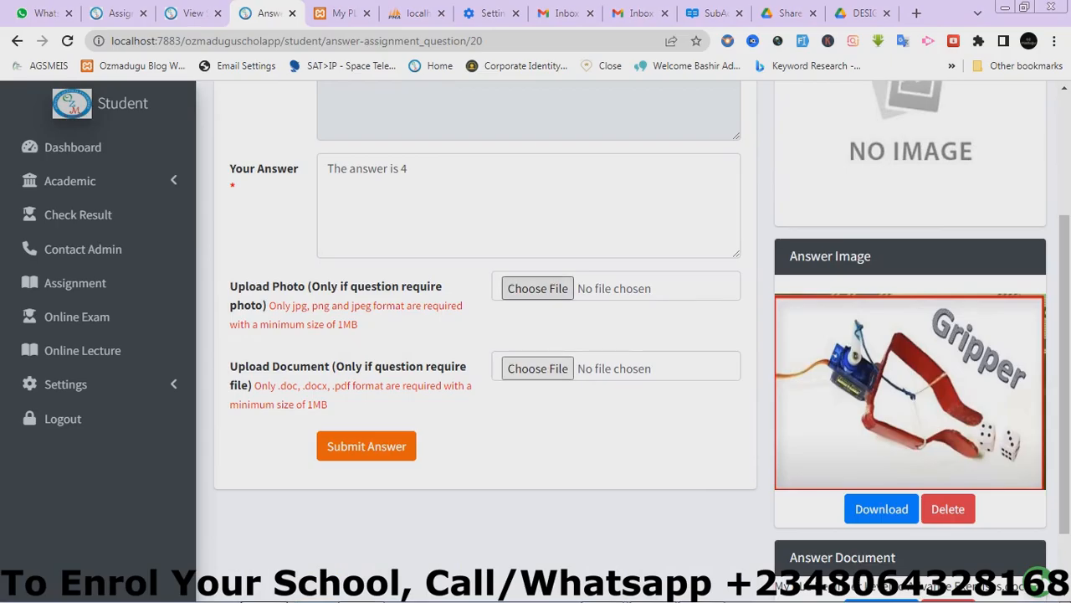
{"action": "left_click", "coordinate": [538, 287]}
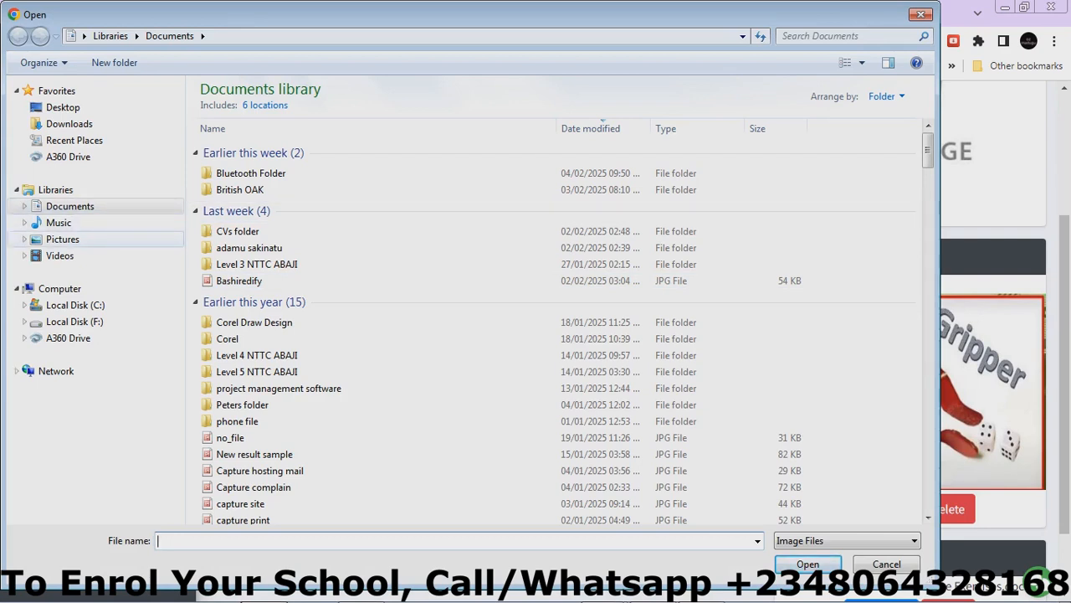
{"action": "left_click", "coordinate": [63, 238]}
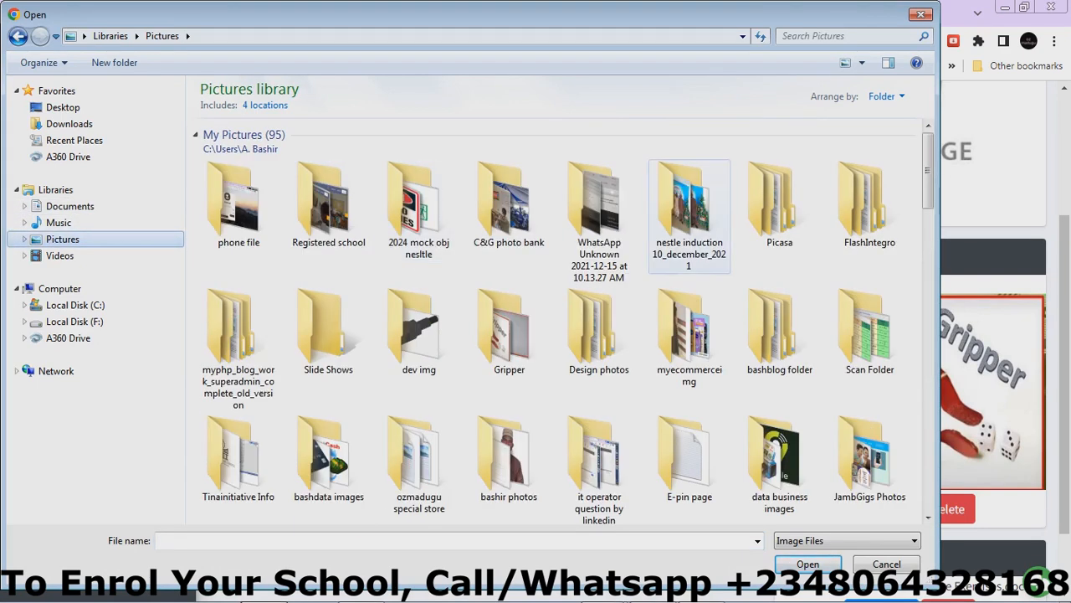
{"action": "double_click", "coordinate": [509, 331]}
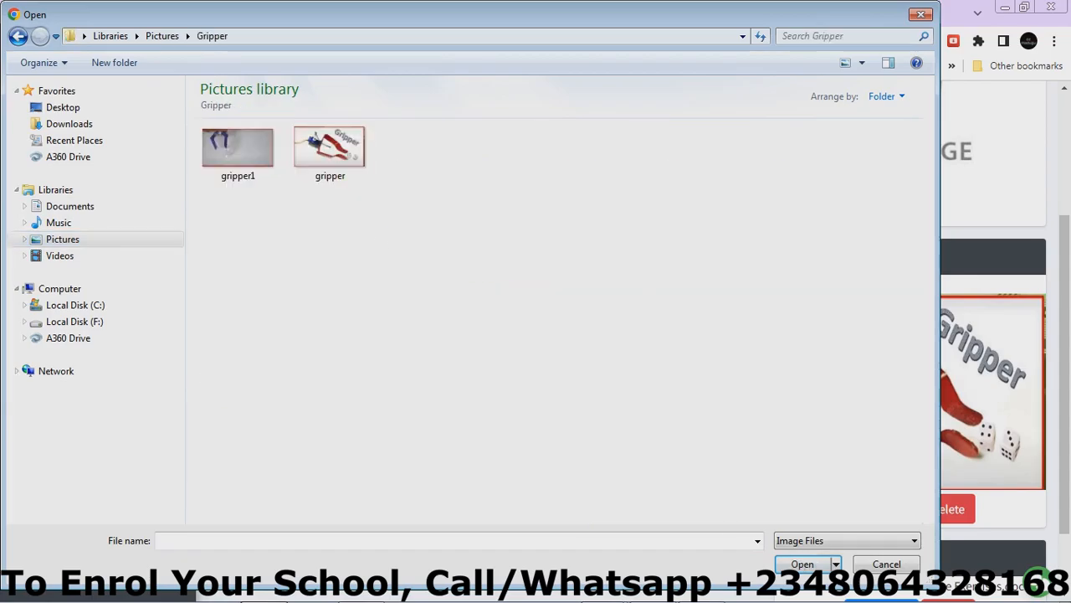
{"action": "double_click", "coordinate": [237, 148]}
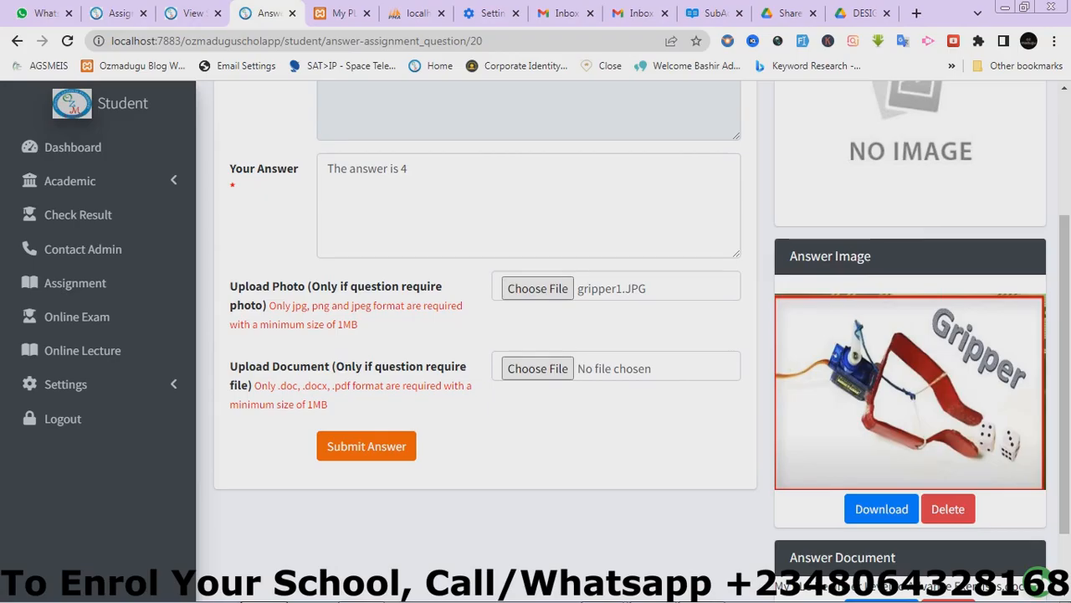
{"action": "left_click", "coordinate": [365, 446]}
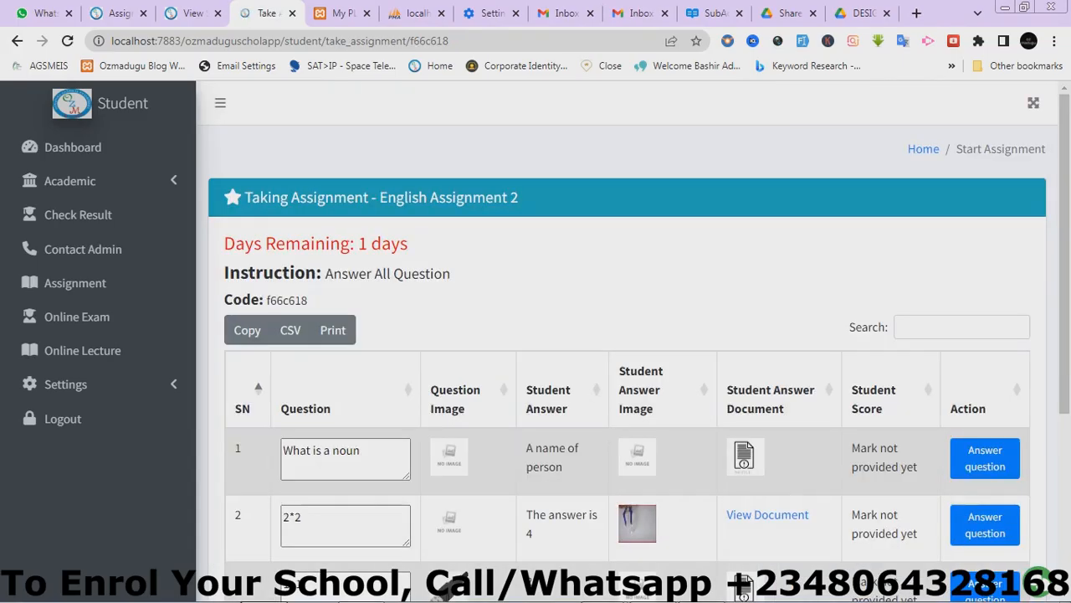
- Reopen question 2 and review its saved answer text, answer image and attached document
{"action": "left_click", "coordinate": [985, 525]}
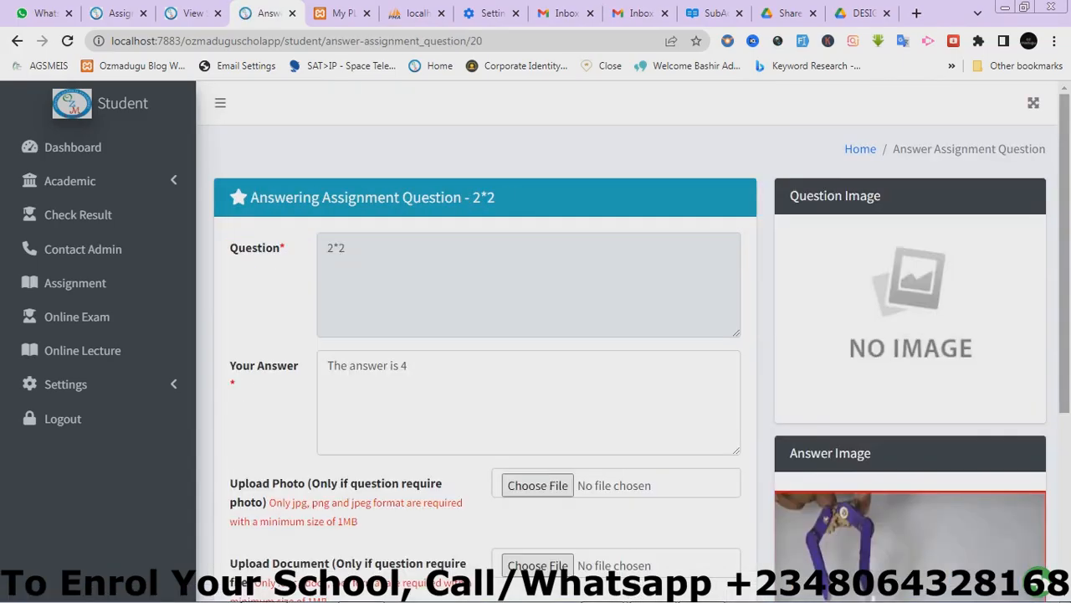
{"action": "scroll", "coordinate": [636, 342], "scroll_direction": "down", "scroll_amount": 3}
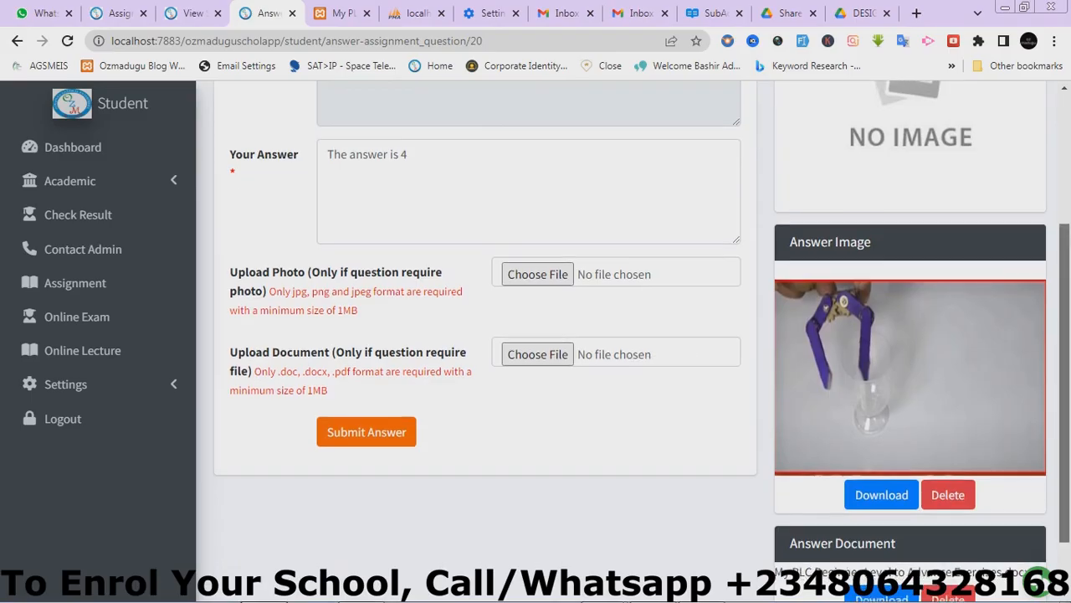
{"action": "scroll", "coordinate": [536, 334], "scroll_direction": "down", "scroll_amount": 1}
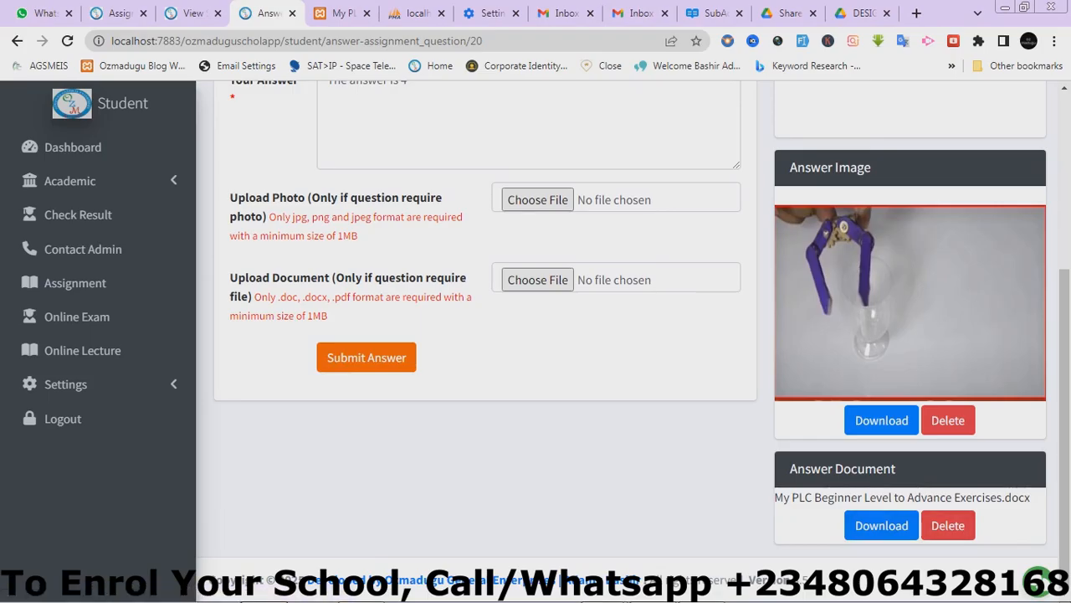
{"action": "scroll", "coordinate": [485, 335], "scroll_direction": "up", "scroll_amount": 4}
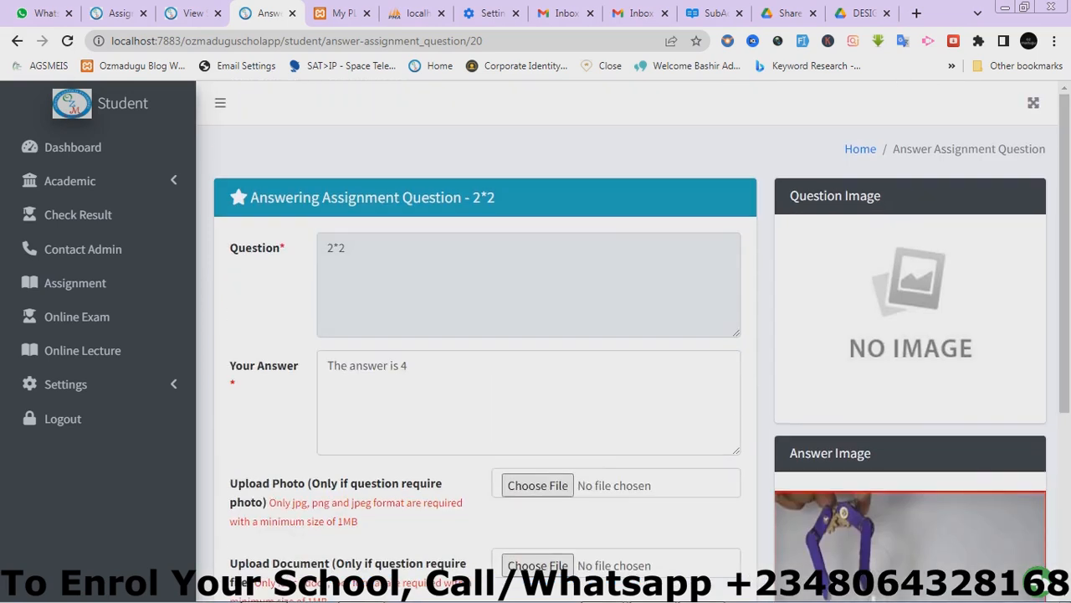
- Expand English Assignment 2 in the student's assignment list and view its result with answers and scores
{"action": "left_click", "coordinate": [74, 283]}
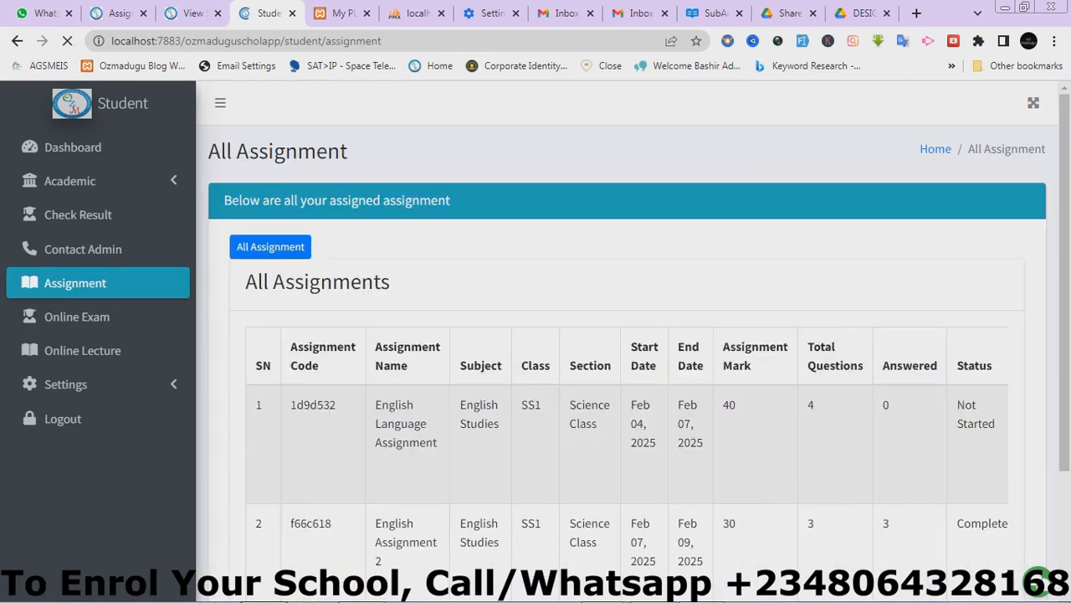
{"action": "left_click", "coordinate": [258, 508]}
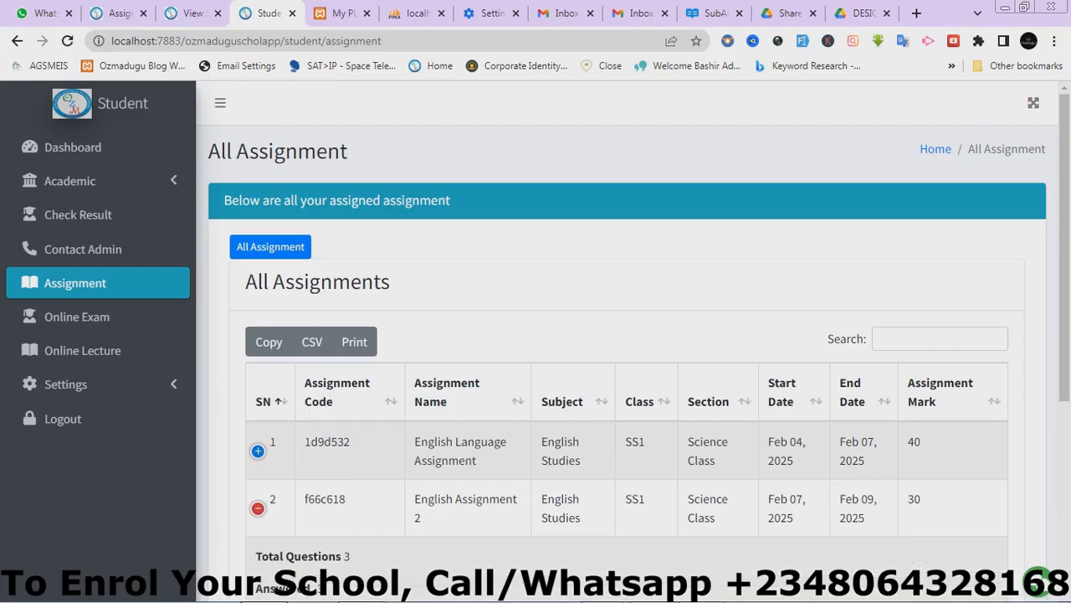
{"action": "scroll", "coordinate": [627, 335], "scroll_direction": "down", "scroll_amount": 3}
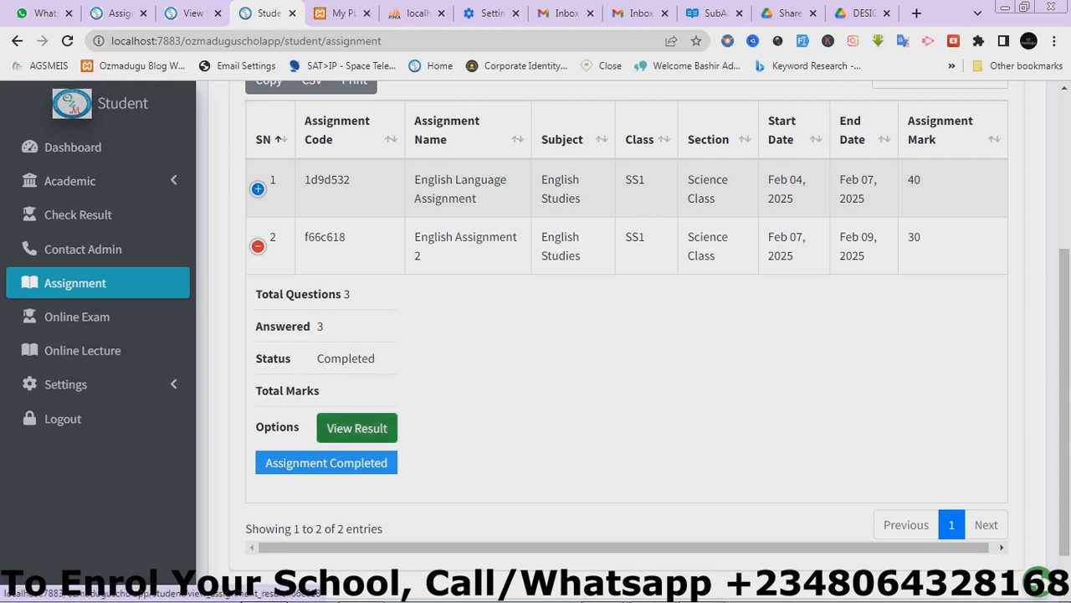
{"action": "left_click", "coordinate": [356, 427]}
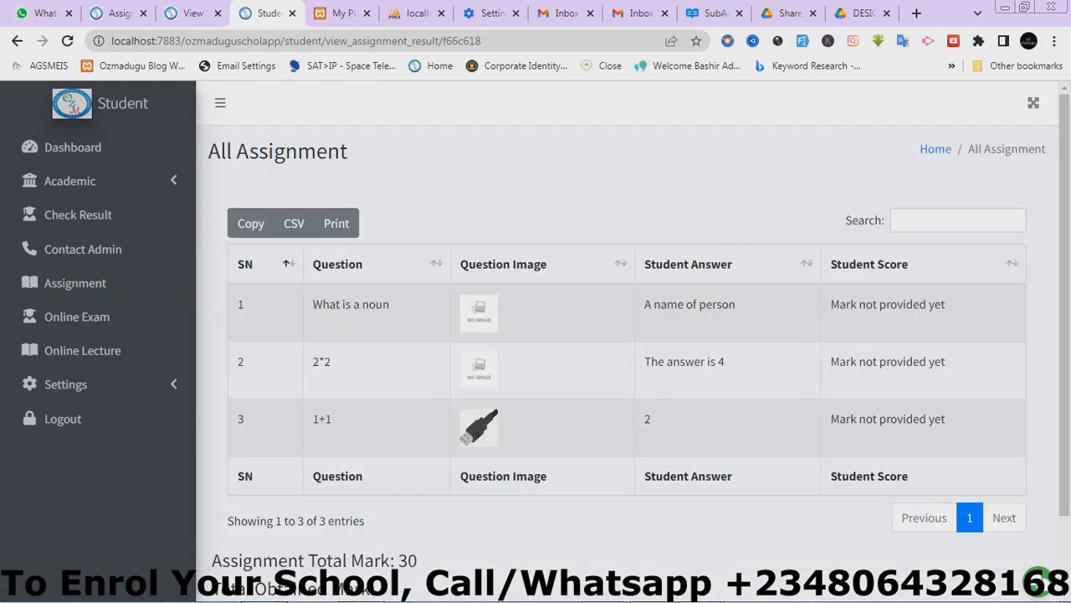
{"action": "scroll", "coordinate": [627, 335], "scroll_direction": "down", "scroll_amount": 1}
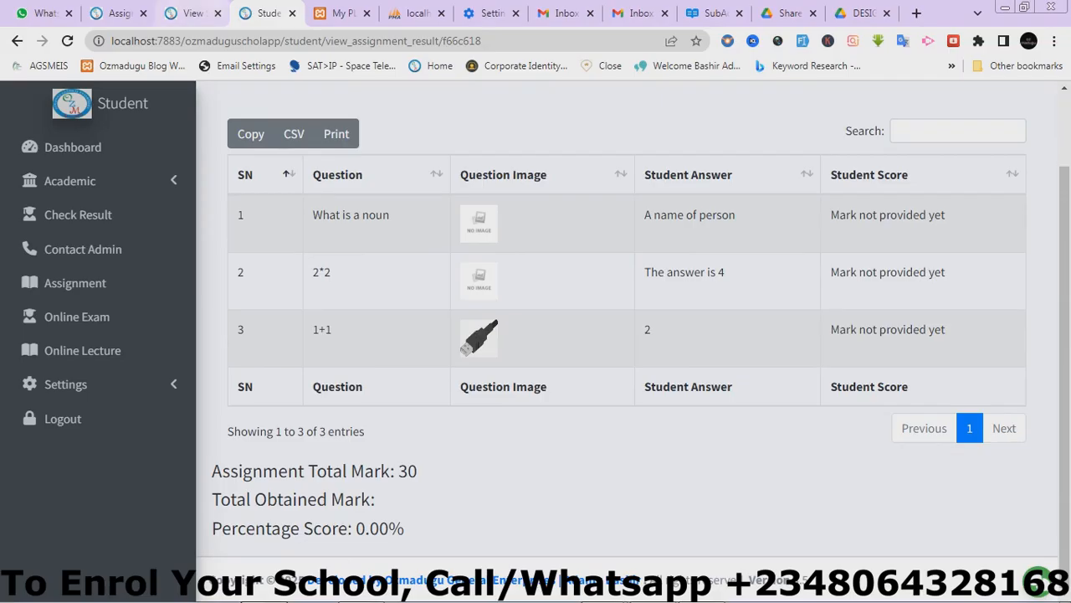
- Switch to the admin portal, view the results of English Assignment 2, and open Student 1's submitted answers
{"action": "left_click", "coordinate": [192, 14]}
{"action": "left_click", "coordinate": [121, 13]}
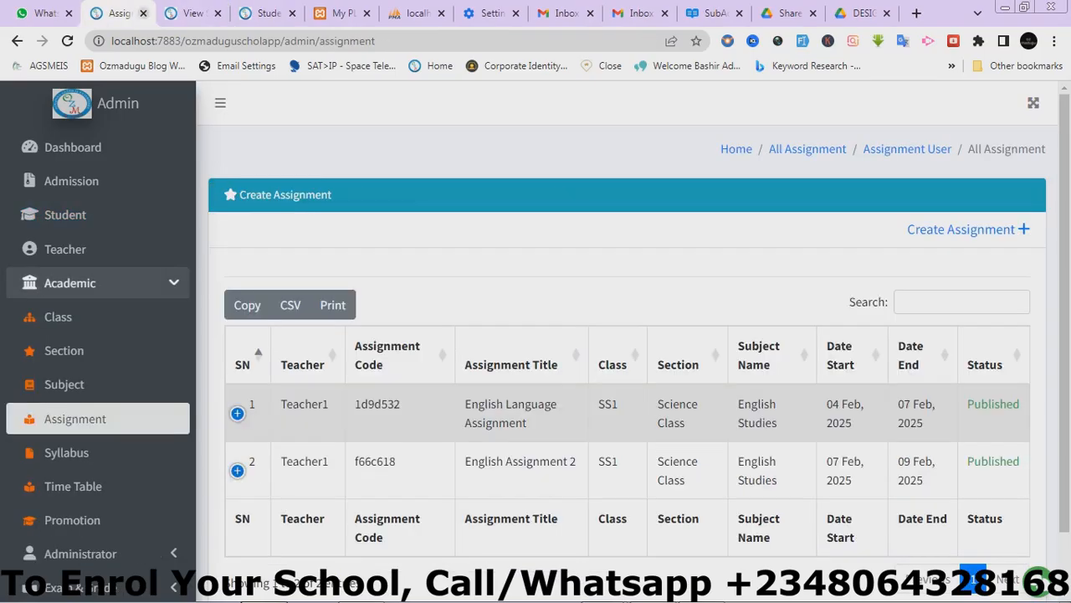
{"action": "left_click", "coordinate": [238, 471]}
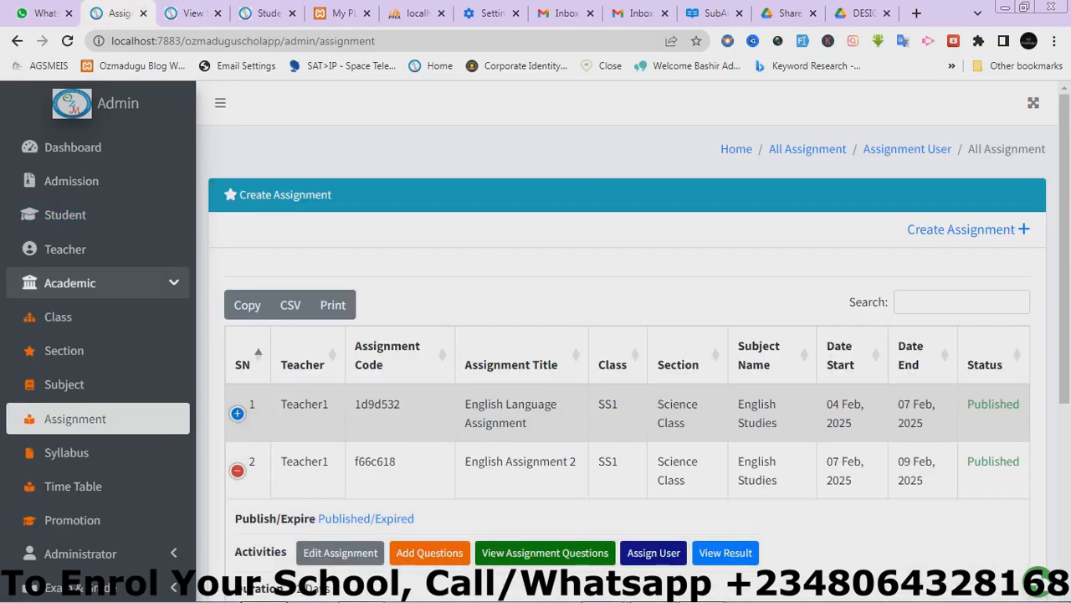
{"action": "left_click", "coordinate": [725, 552]}
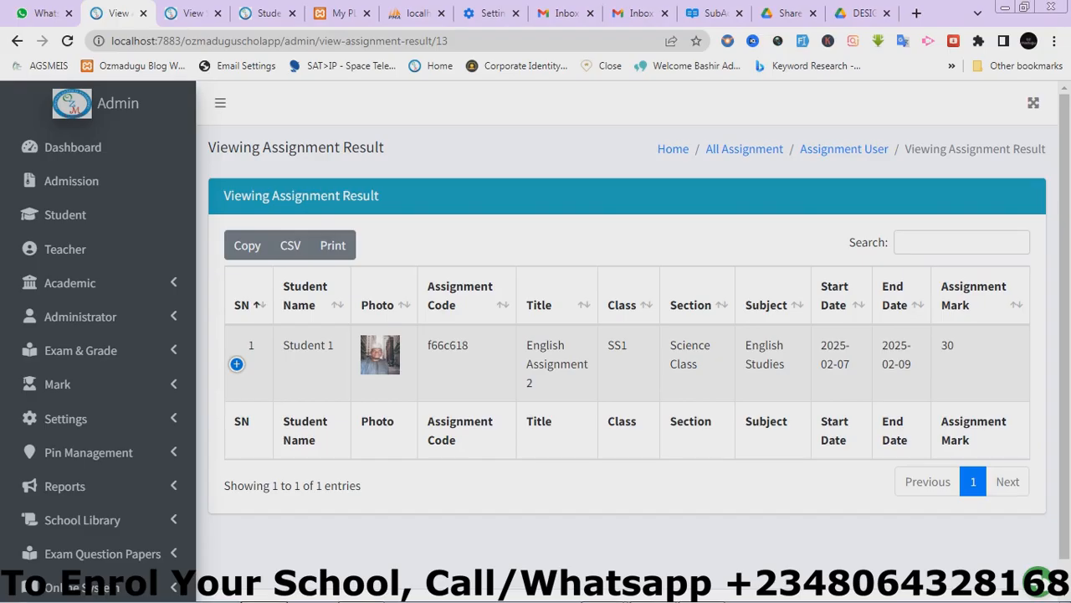
{"action": "left_click", "coordinate": [236, 363]}
{"action": "scroll", "coordinate": [634, 342], "scroll_direction": "down", "scroll_amount": 2}
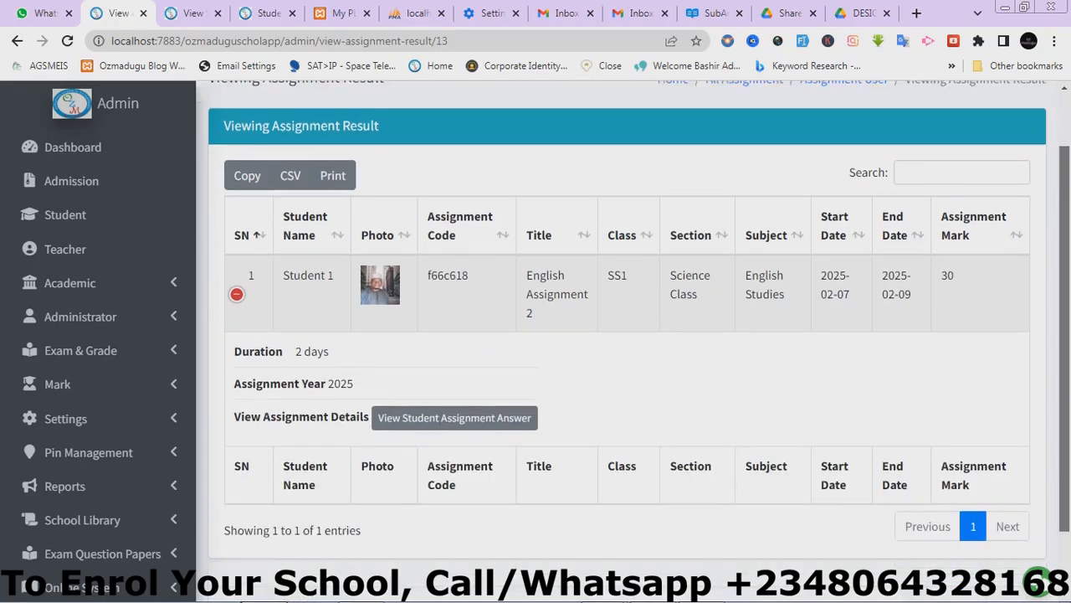
{"action": "left_click", "coordinate": [454, 341]}
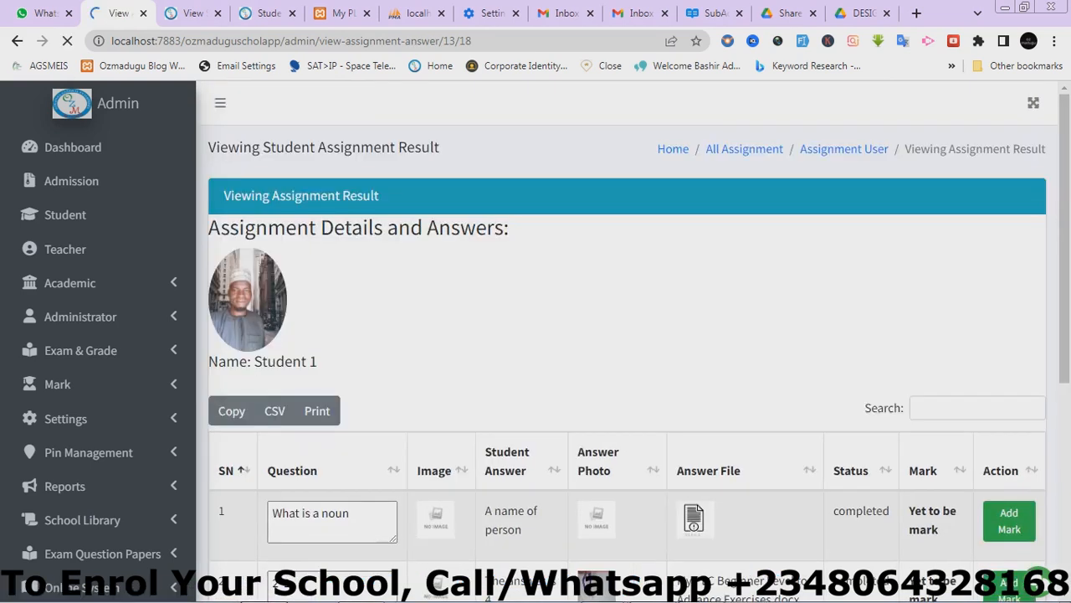
- Review the student's submitted answers and add a mark of 15 for question 1 (What is a noun)
{"action": "scroll", "coordinate": [628, 335], "scroll_direction": "down", "scroll_amount": 5}
{"action": "scroll", "coordinate": [627, 335], "scroll_direction": "up", "scroll_amount": 3}
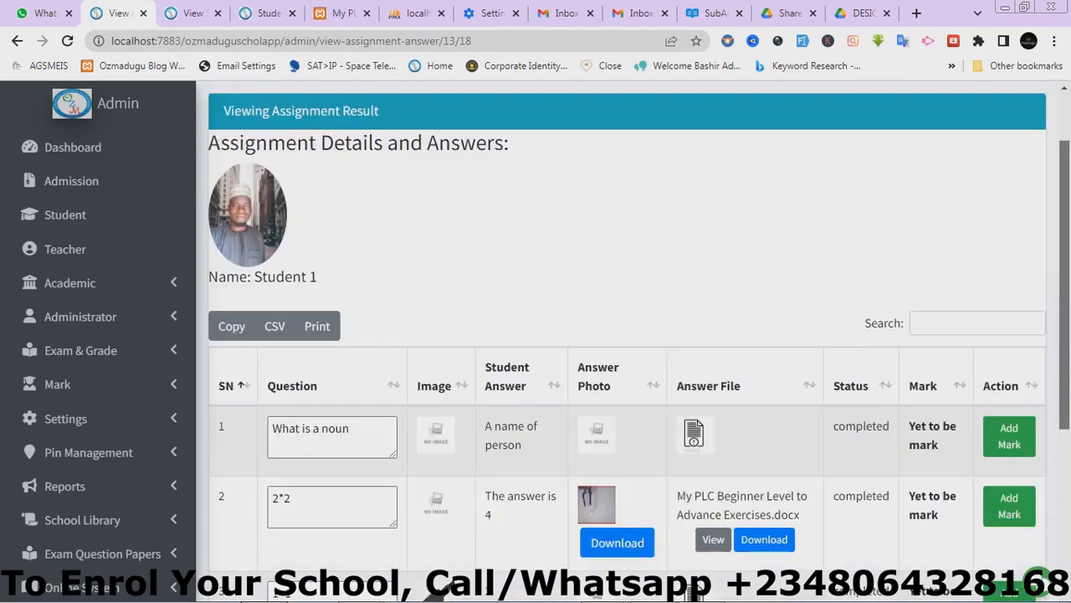
{"action": "scroll", "coordinate": [627, 334], "scroll_direction": "down", "scroll_amount": 1}
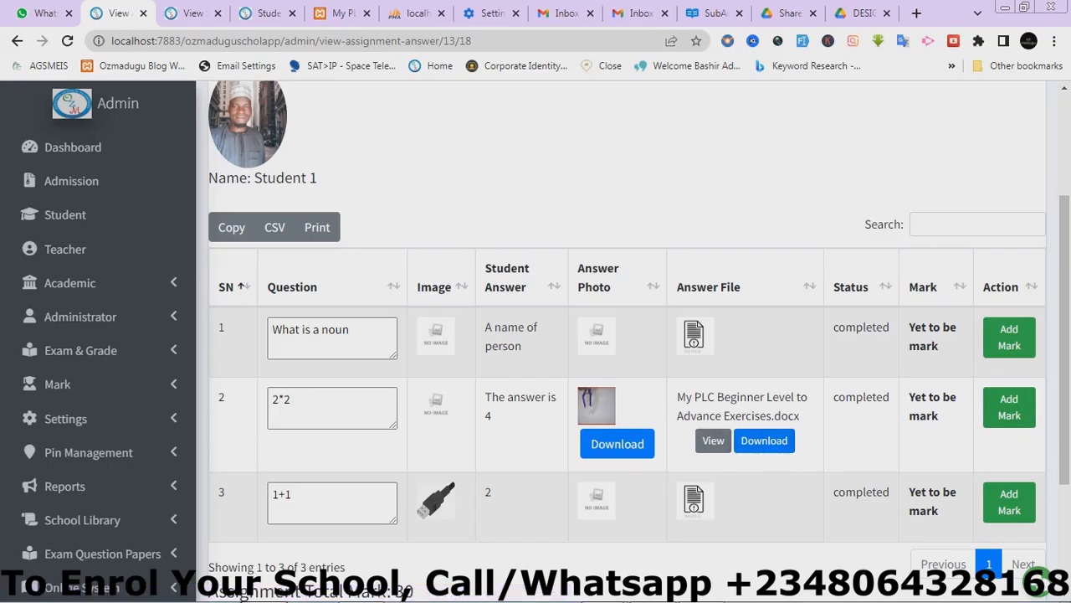
{"action": "scroll", "coordinate": [627, 335], "scroll_direction": "down", "scroll_amount": 2}
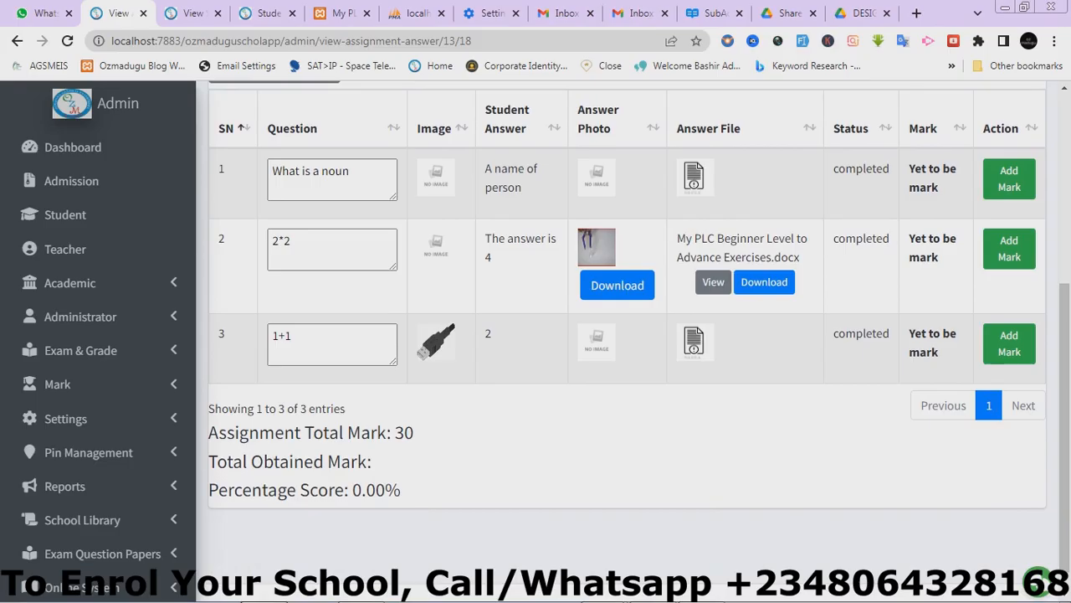
{"action": "scroll", "coordinate": [627, 335], "scroll_direction": "up", "scroll_amount": 1}
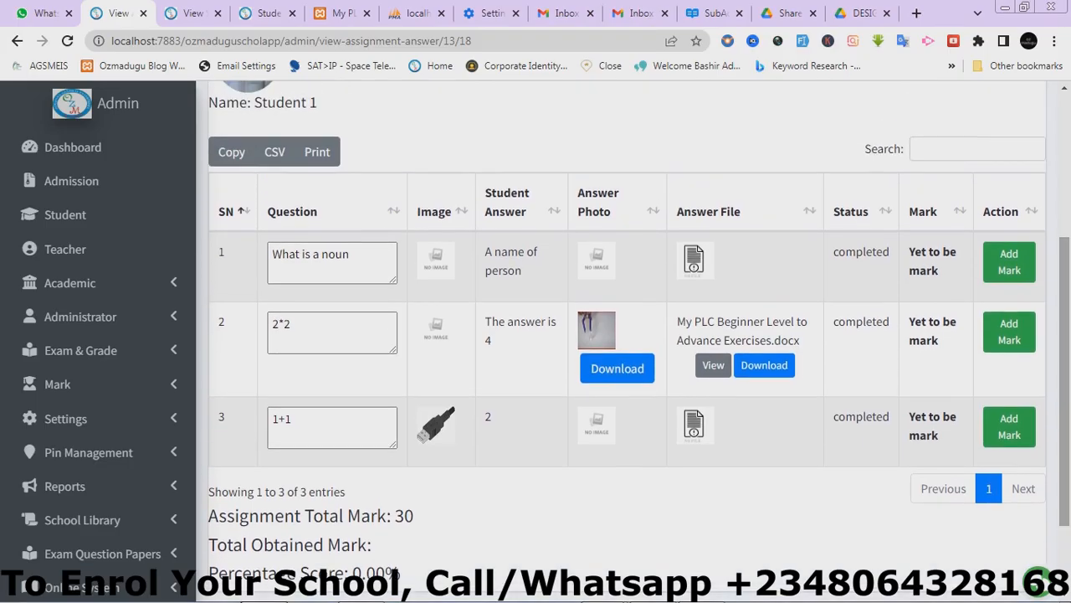
{"action": "left_click", "coordinate": [1009, 261]}
{"action": "left_click", "coordinate": [529, 246]}
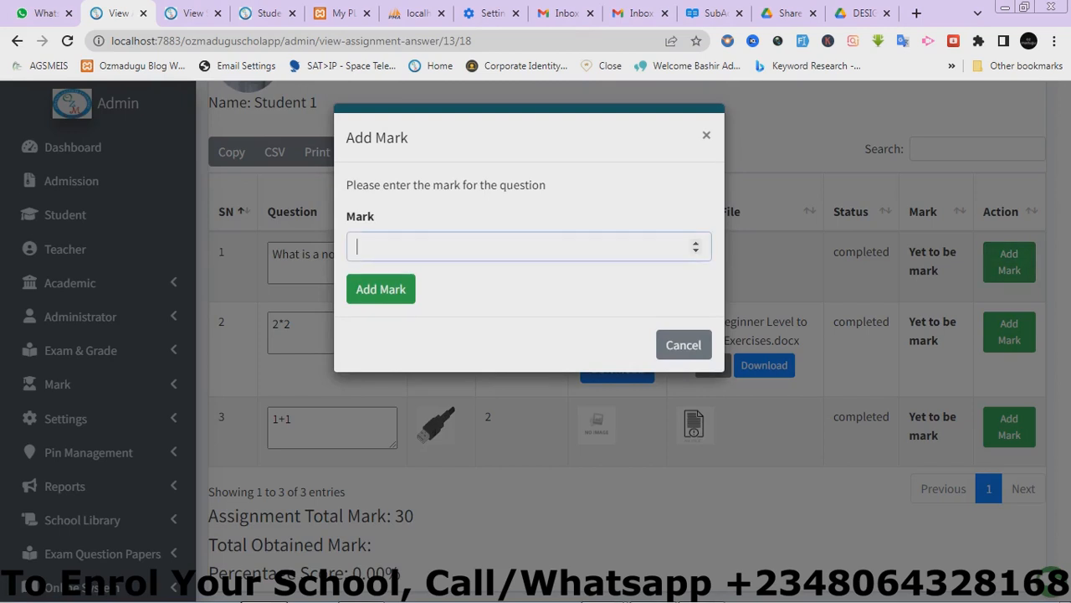
{"action": "type", "text": "5"}
{"action": "key", "text": "BackSpace"}
{"action": "type", "text": "10"}
{"action": "left_click", "coordinate": [381, 289]}
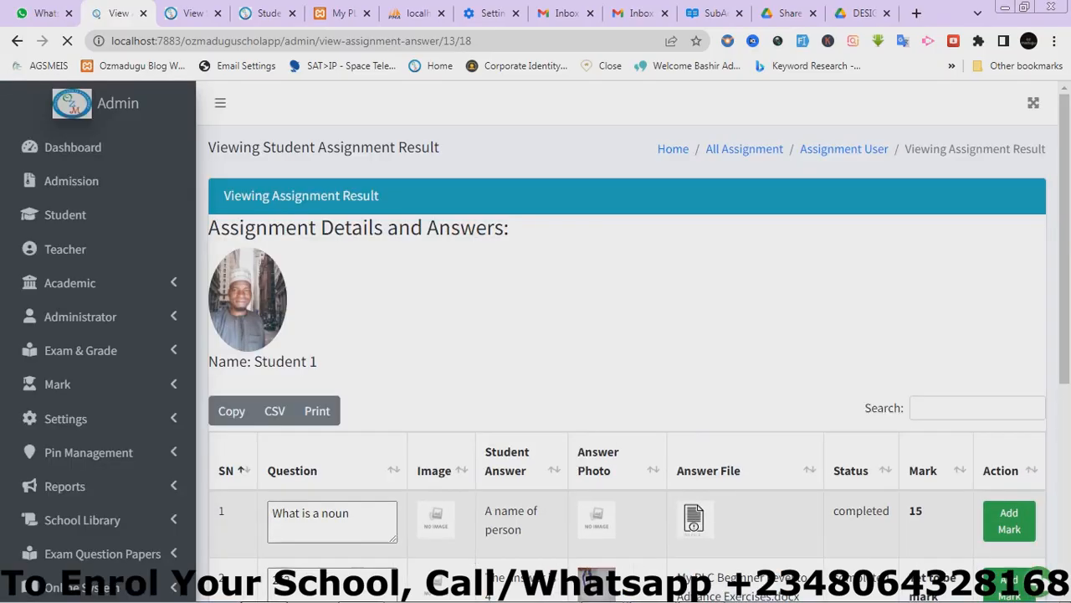
{"action": "scroll", "coordinate": [627, 335], "scroll_direction": "down", "scroll_amount": 3}
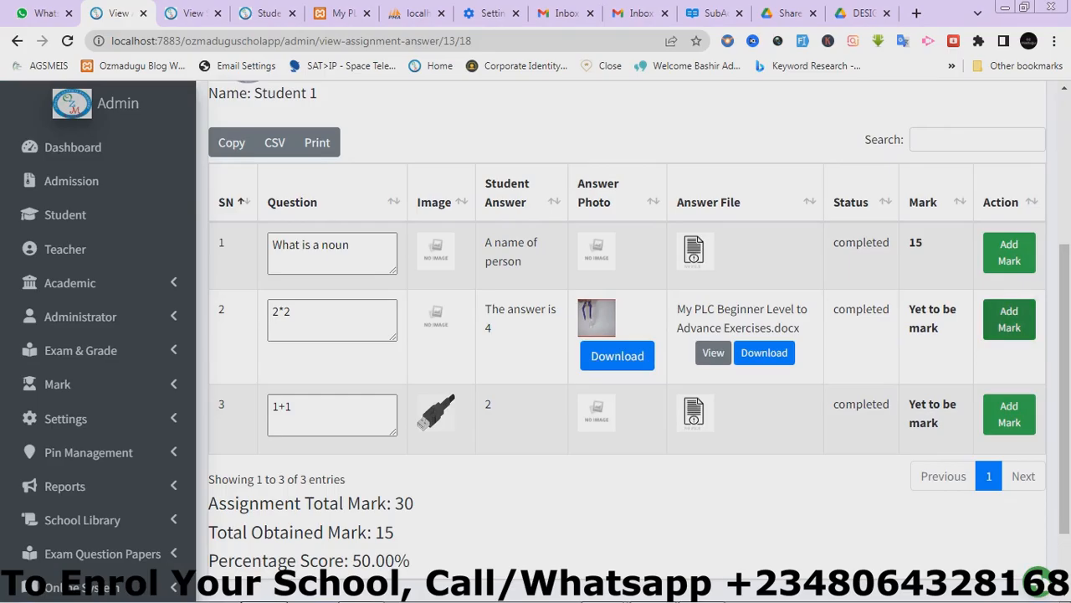
- Add a mark of 10 for the student's answer to question 2 (2*2)
{"action": "left_click", "coordinate": [1010, 319]}
{"action": "left_click", "coordinate": [529, 247]}
{"action": "type", "text": "1"}
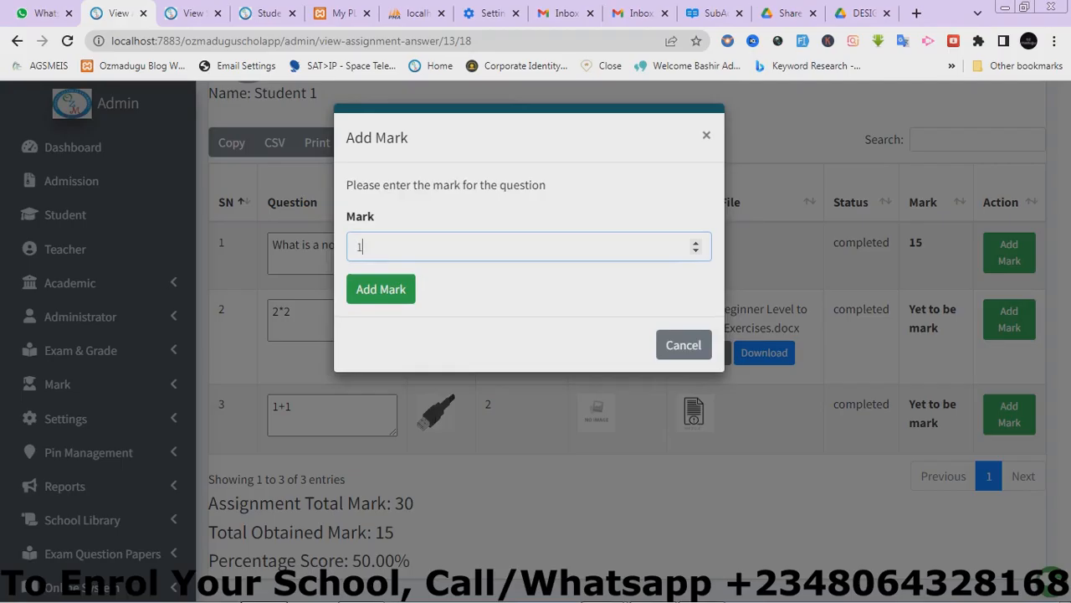
{"action": "type", "text": "0"}
{"action": "left_click", "coordinate": [380, 289]}
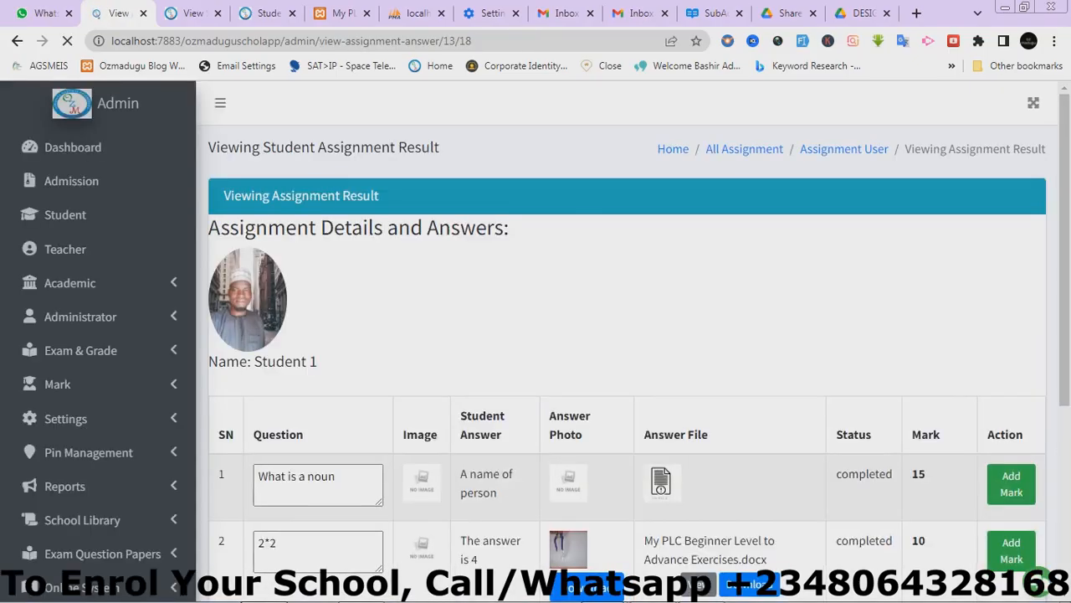
- Try to add a mark of 0 for the student's answer to question 3 (1+1)
{"action": "scroll", "coordinate": [1009, 415], "scroll_direction": "down", "scroll_amount": 3}
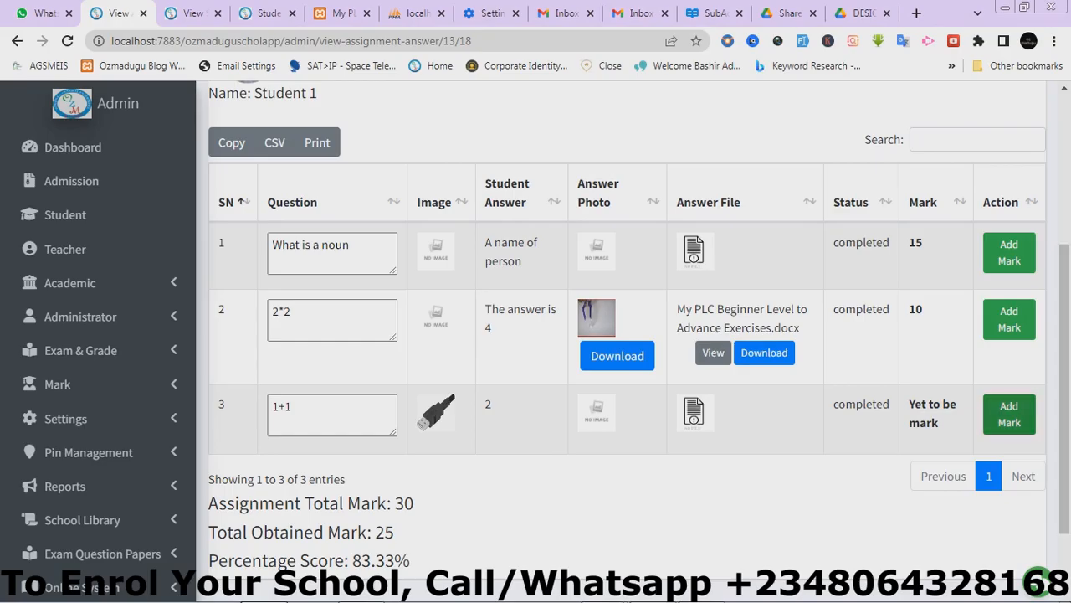
{"action": "left_click", "coordinate": [1009, 414]}
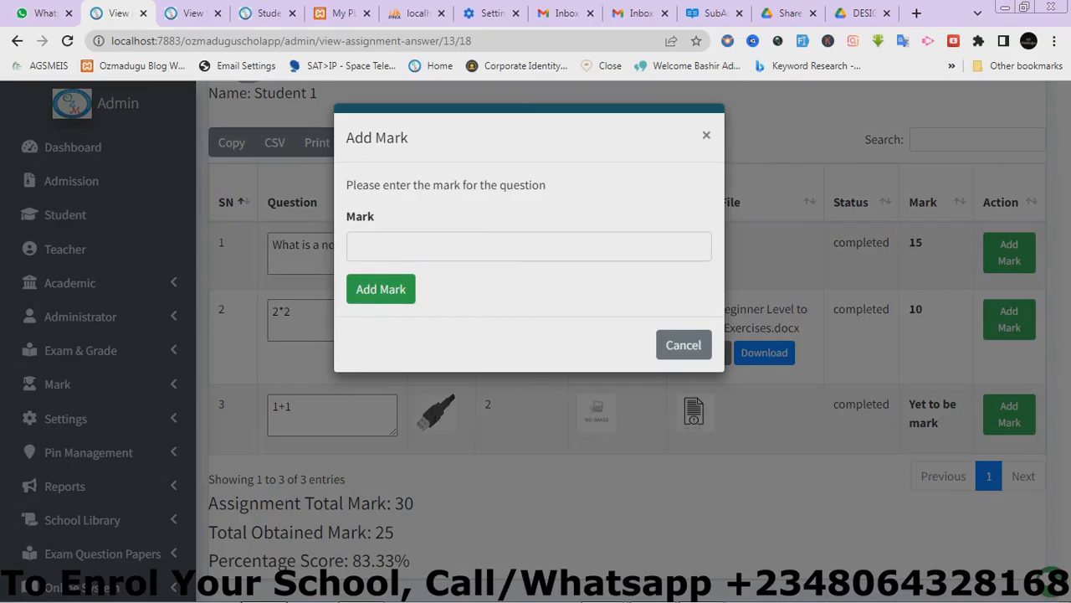
{"action": "left_click", "coordinate": [529, 247]}
{"action": "type", "text": "0"}
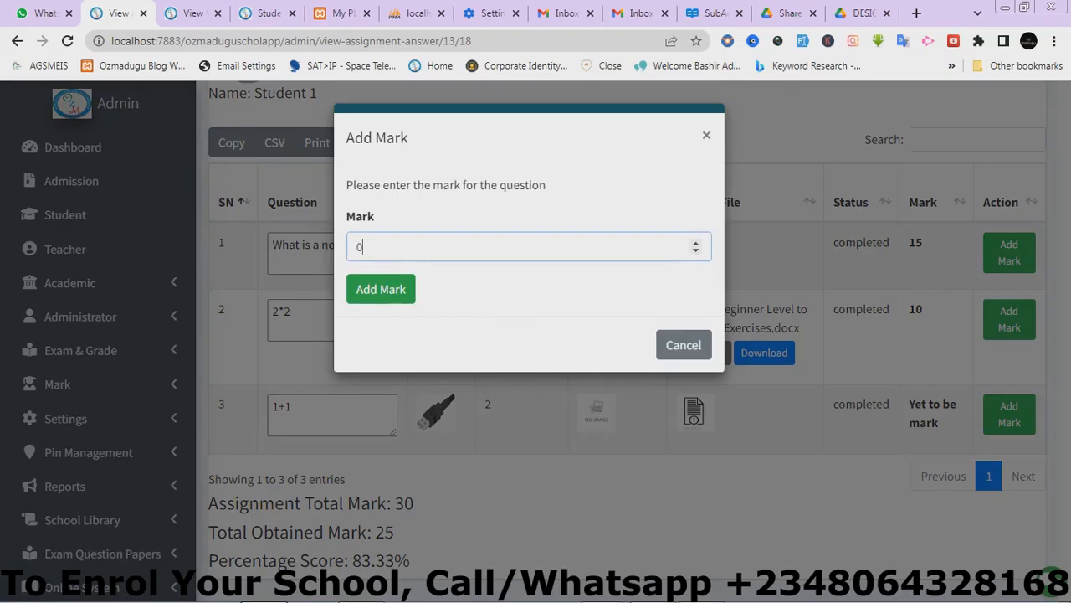
{"action": "left_click", "coordinate": [381, 289]}
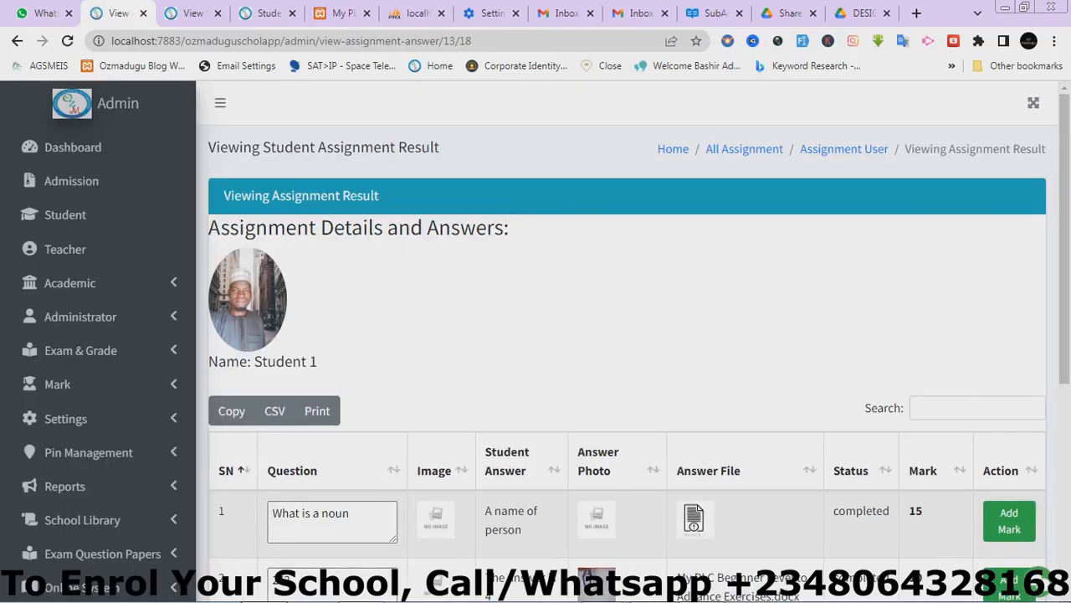
- Add a mark of 1 for the student's answer to question 3 (1+1)
{"action": "scroll", "coordinate": [627, 334], "scroll_direction": "down", "scroll_amount": 3}
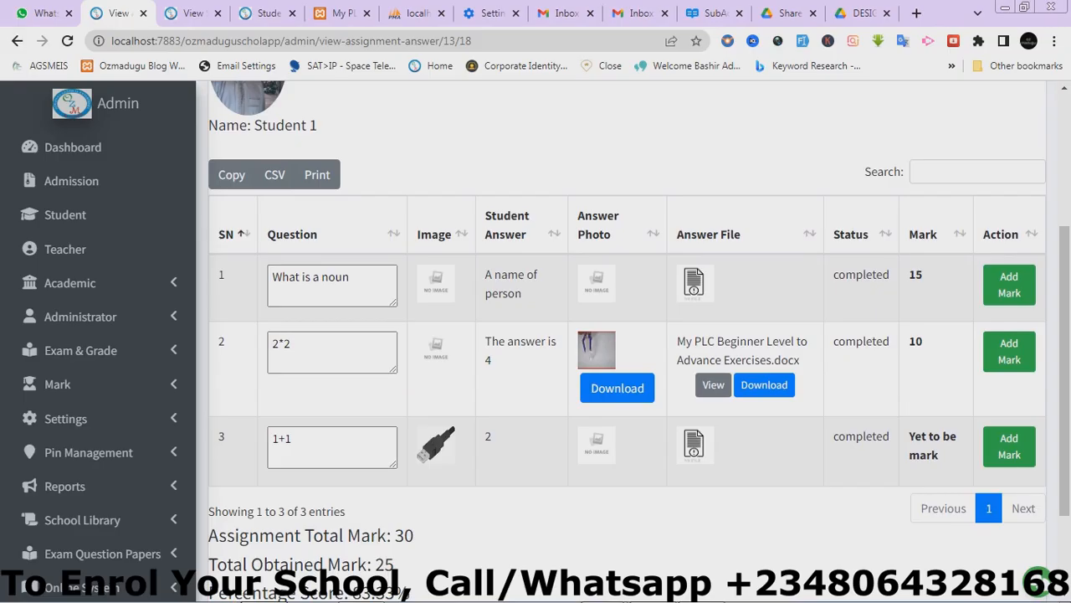
{"action": "left_click", "coordinate": [1009, 446]}
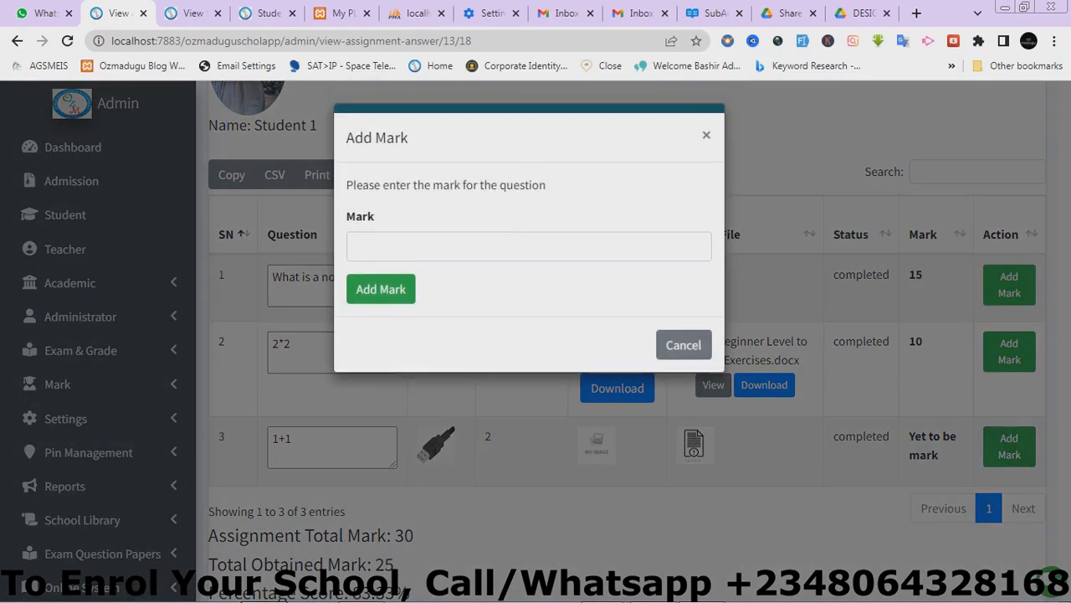
{"action": "left_click", "coordinate": [529, 247]}
{"action": "type", "text": "1"}
{"action": "left_click", "coordinate": [380, 288]}
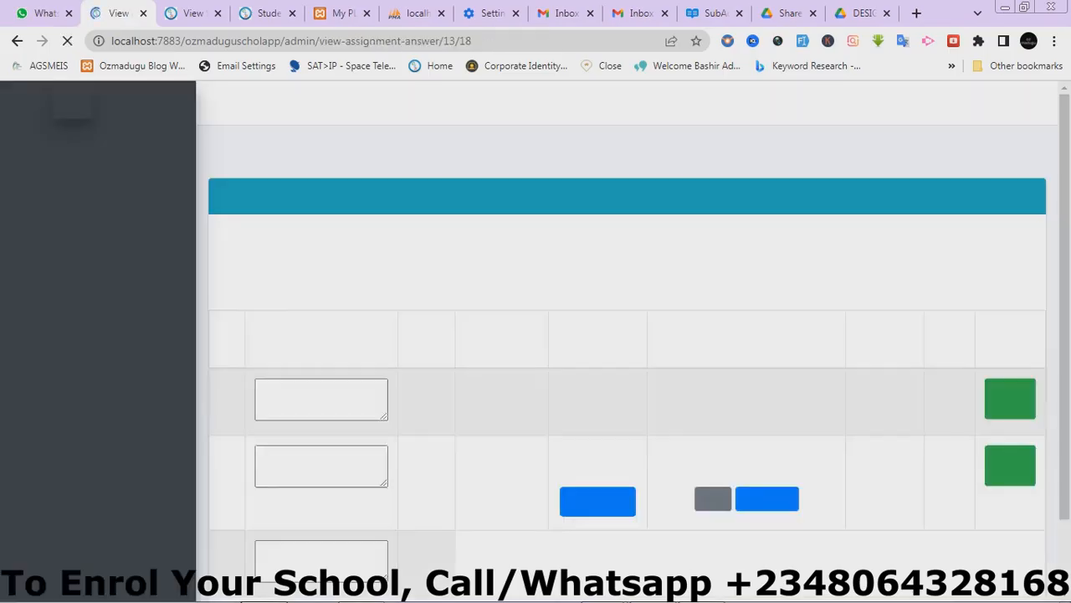
- Change the mark for question 3 (1+1) to 5 and review the student's overall assignment score
{"action": "scroll", "coordinate": [627, 335], "scroll_direction": "down", "scroll_amount": 4}
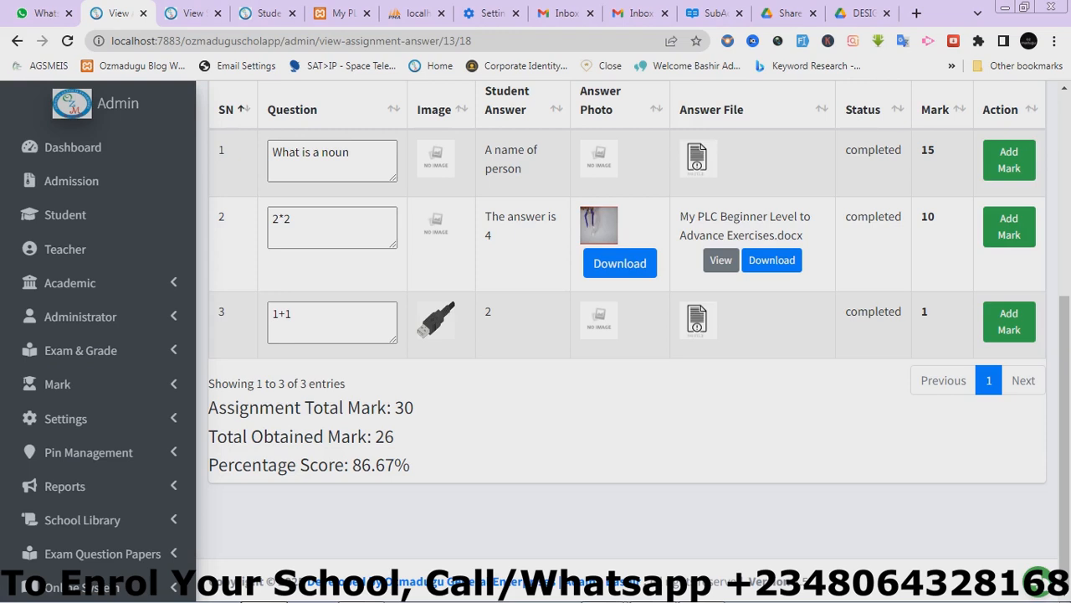
{"action": "left_click", "coordinate": [1010, 321]}
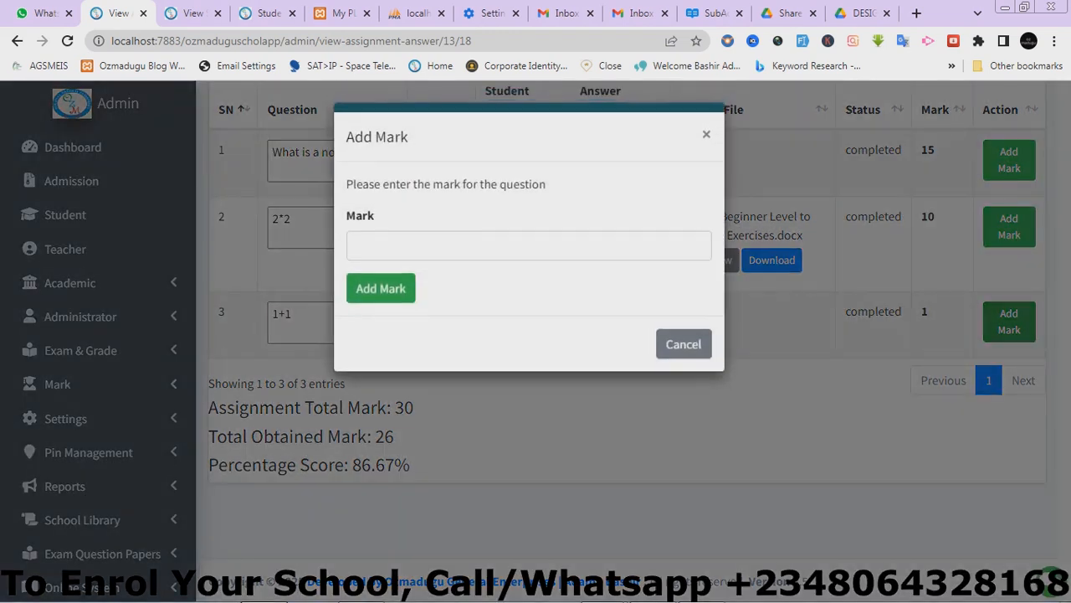
{"action": "left_click", "coordinate": [529, 246]}
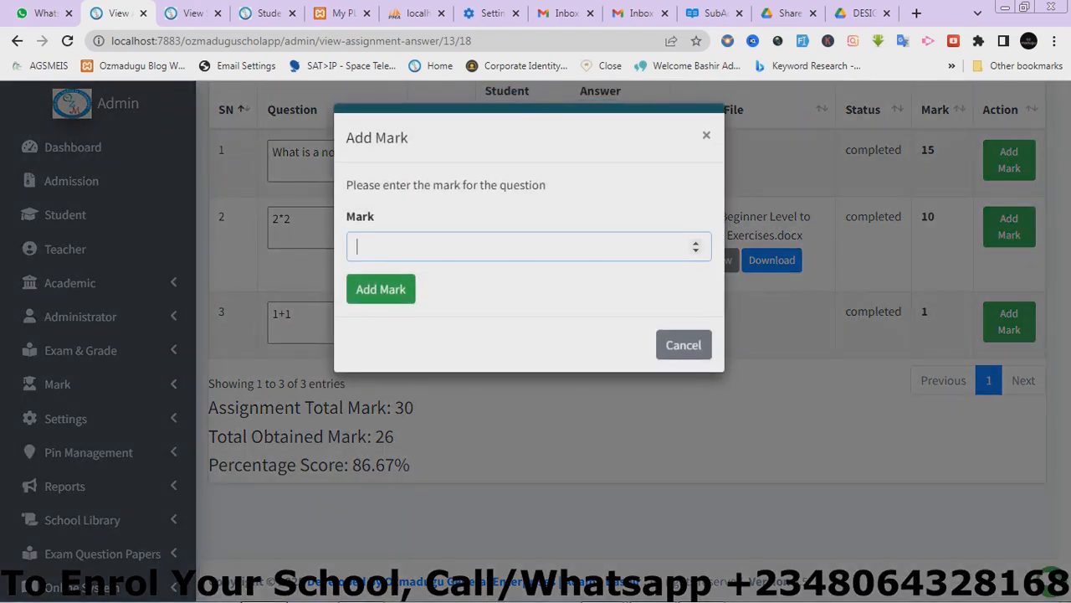
{"action": "type", "text": "5"}
{"action": "left_click", "coordinate": [381, 289]}
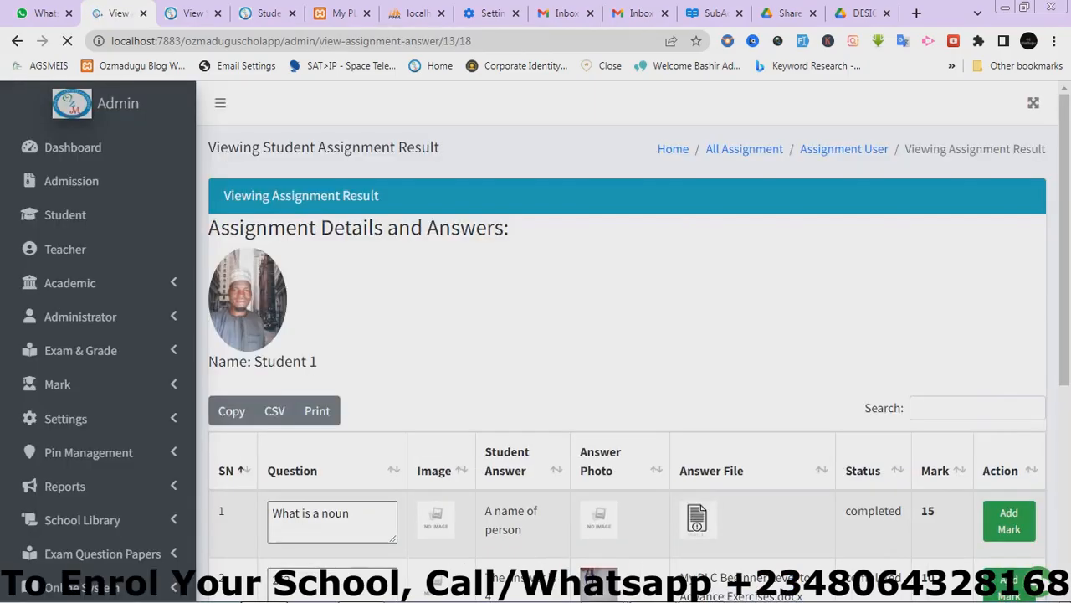
{"action": "scroll", "coordinate": [628, 335], "scroll_direction": "down", "scroll_amount": 3}
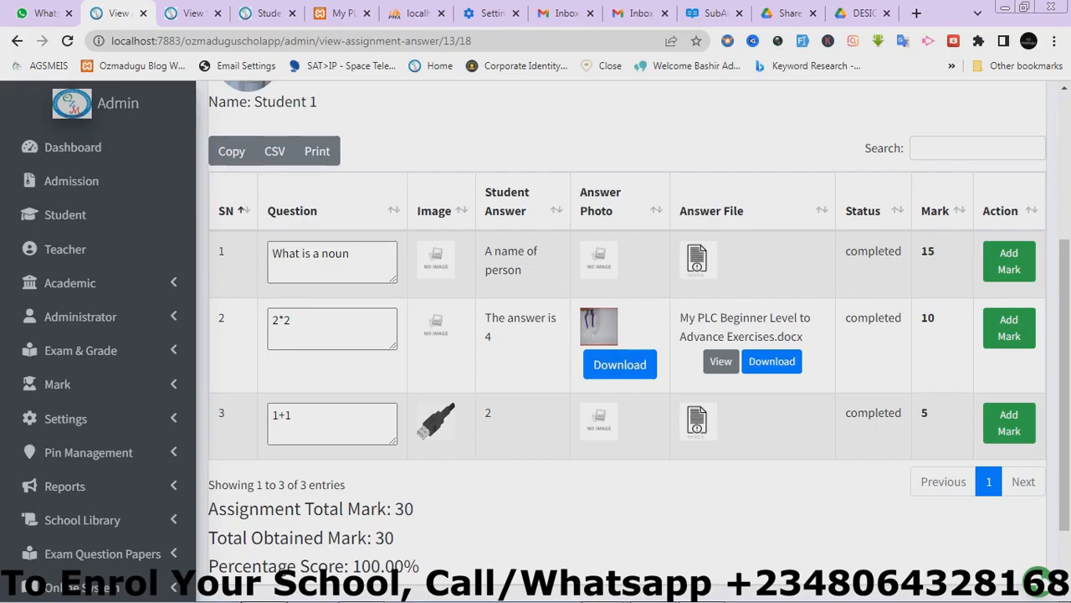
- Refresh the student portal page to check the updated marks, and view the online lecture list in the admin portal
{"action": "left_click", "coordinate": [268, 13]}
{"action": "left_click", "coordinate": [68, 41]}
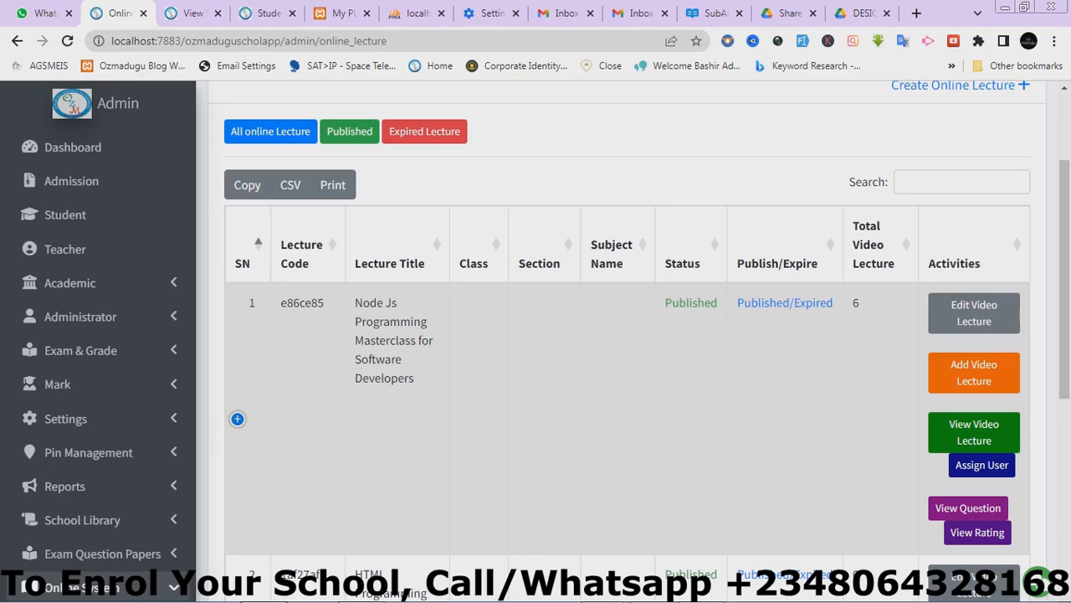
{"action": "scroll", "coordinate": [620, 335], "scroll_direction": "up", "scroll_amount": 1}
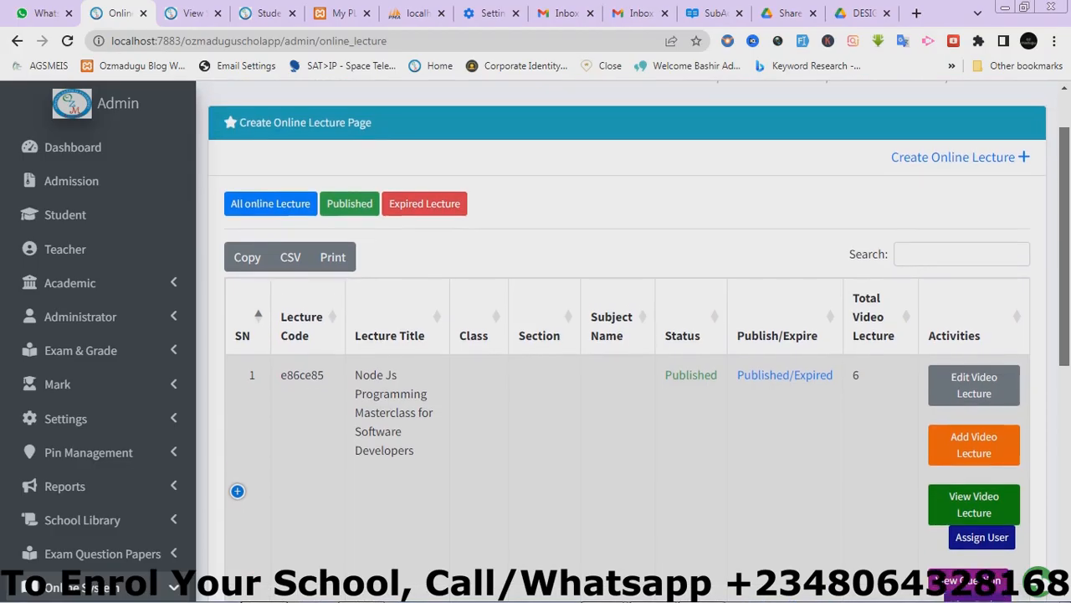